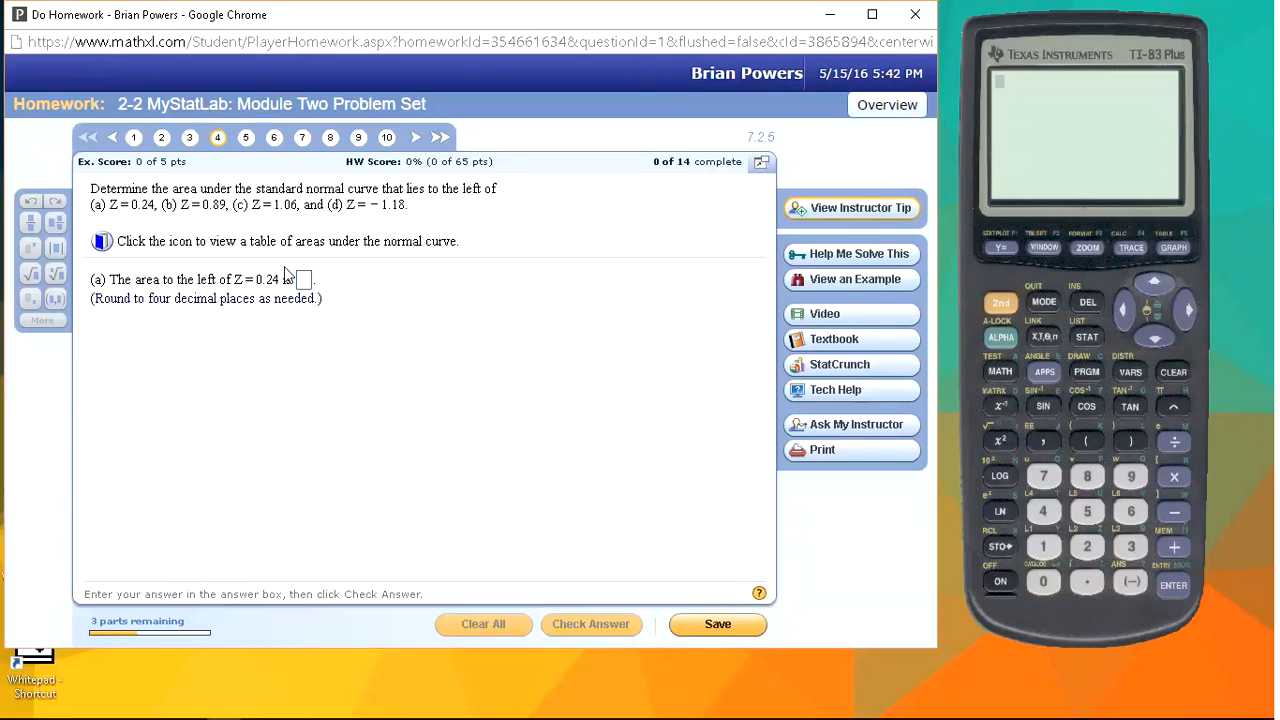
# Open StatCrunch from the homework question, keep the homework window partly uncovered, and bring up the Normal calculator
pyautogui.click(834, 368)
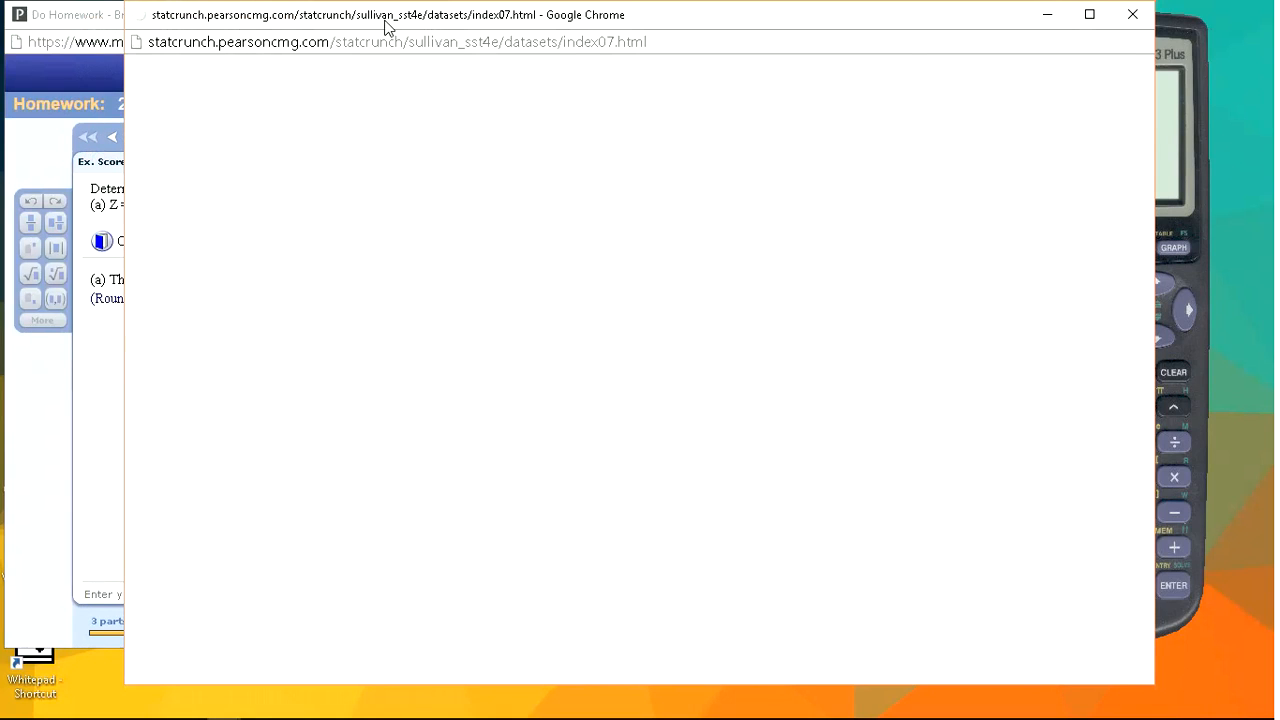
pyautogui.moveTo(409, 24); pyautogui.dragTo(487, 31)
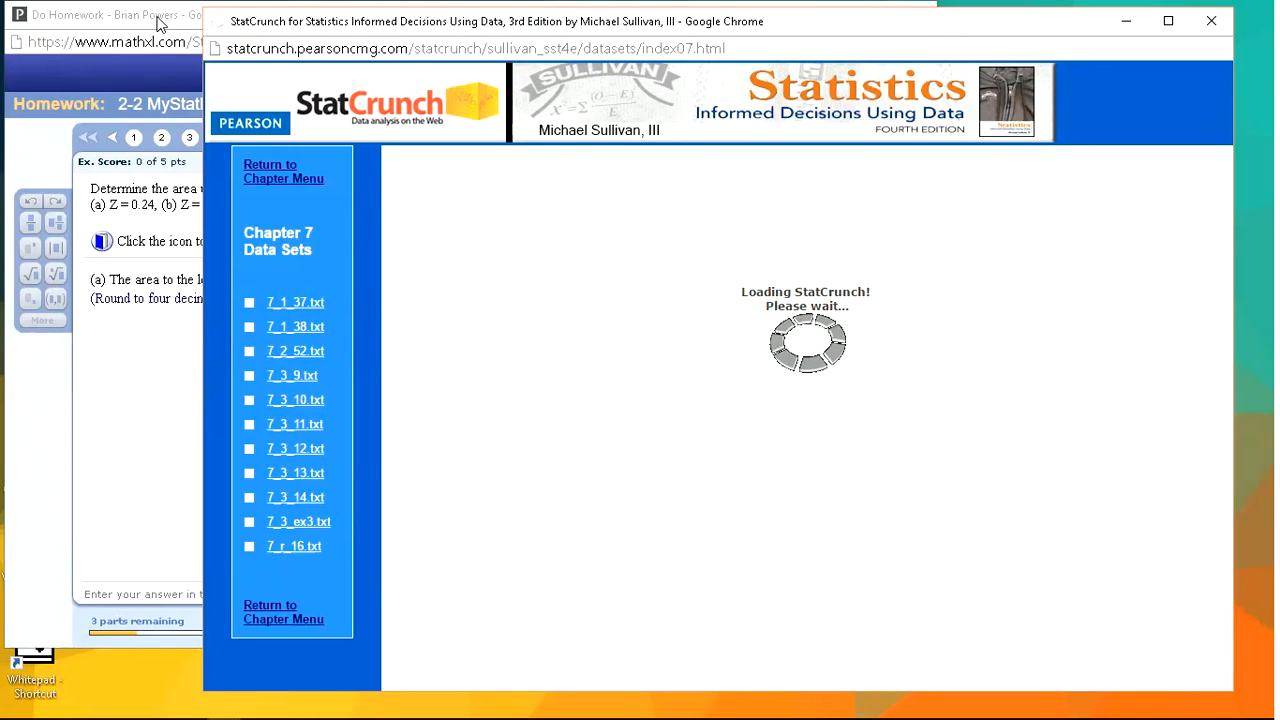
pyautogui.moveTo(355, 35); pyautogui.dragTo(387, 35)
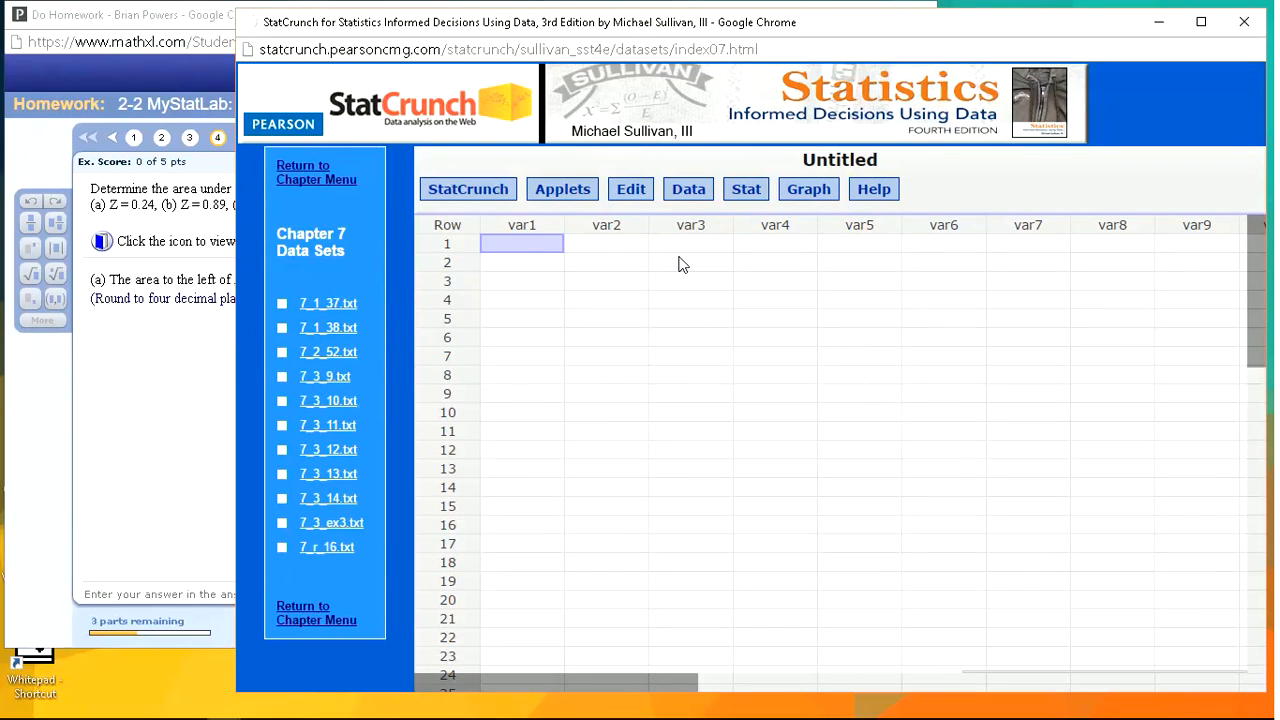
pyautogui.click(750, 193)
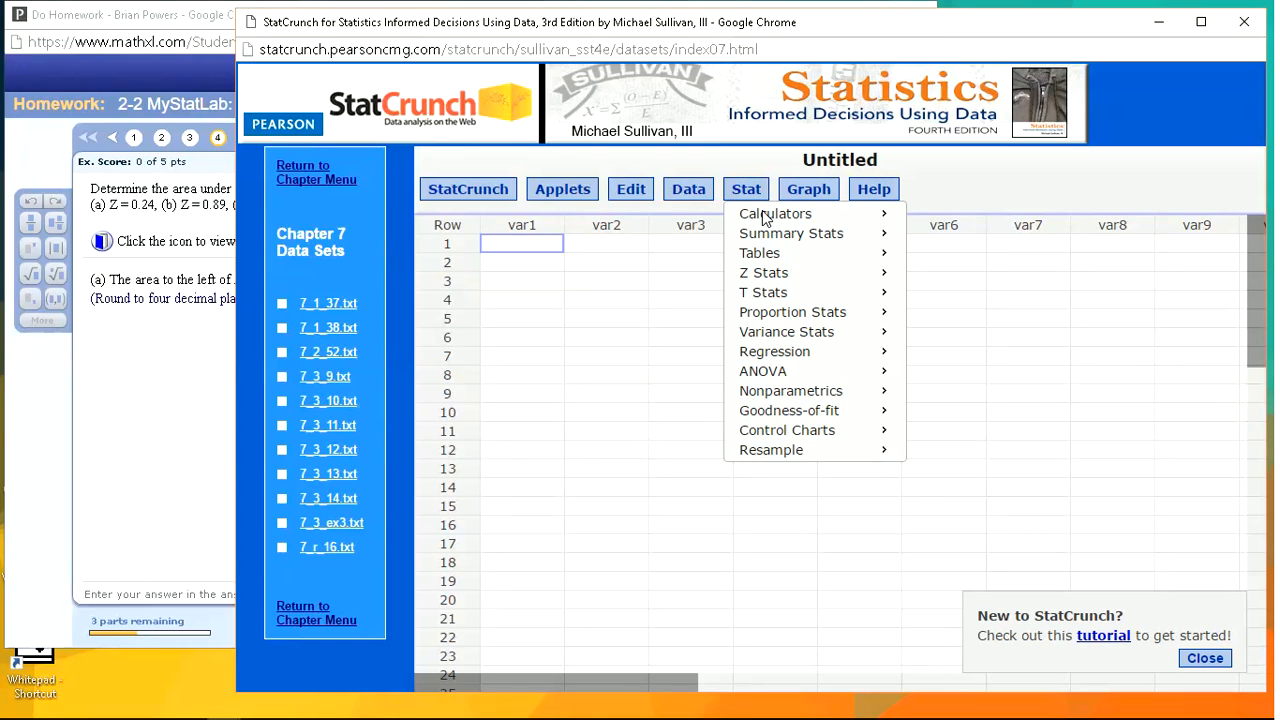
pyautogui.moveTo(818, 220)
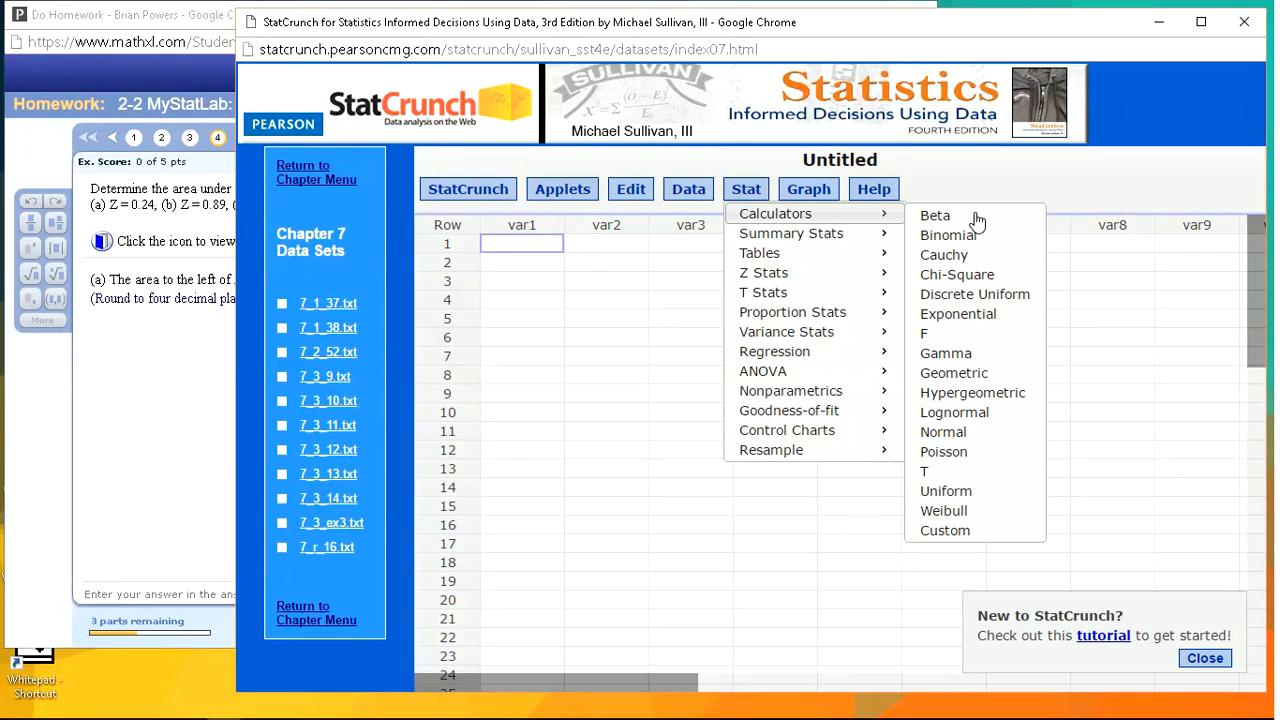
pyautogui.click(955, 441)
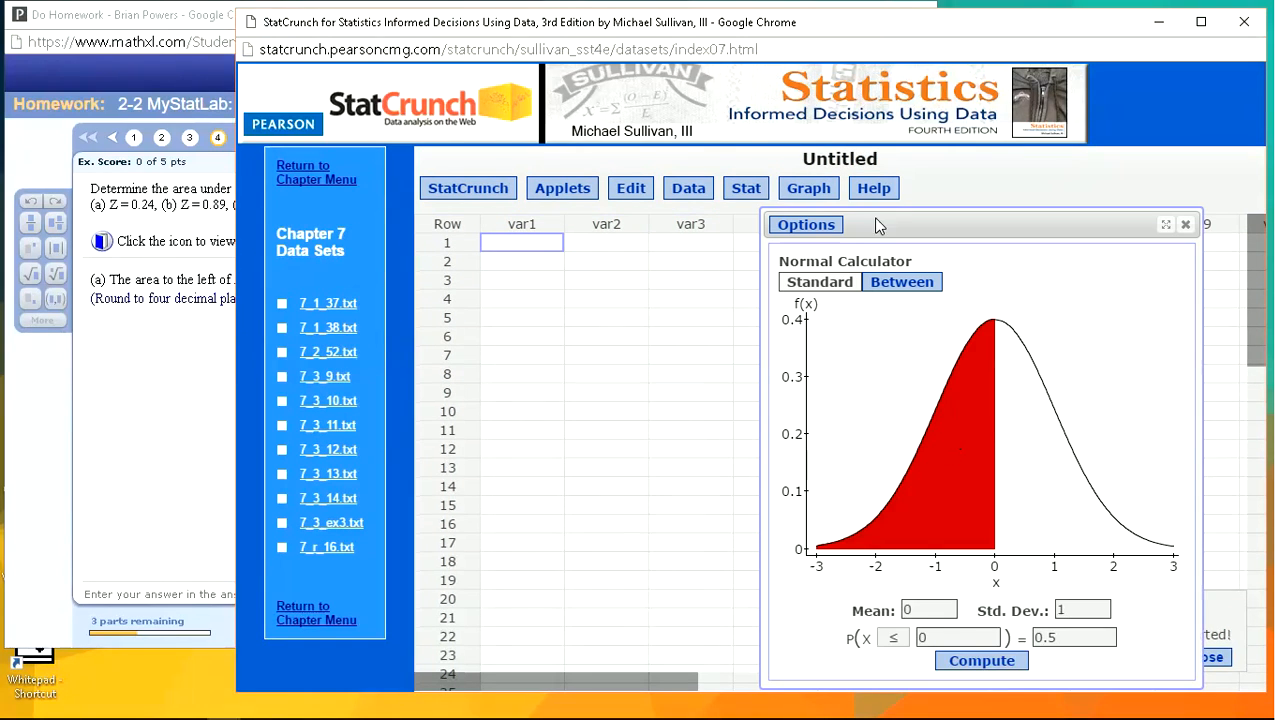
# Move the Normal calculator higher within the StatCrunch window and check its mean and standard deviation against the homework question
pyautogui.click(182, 207)
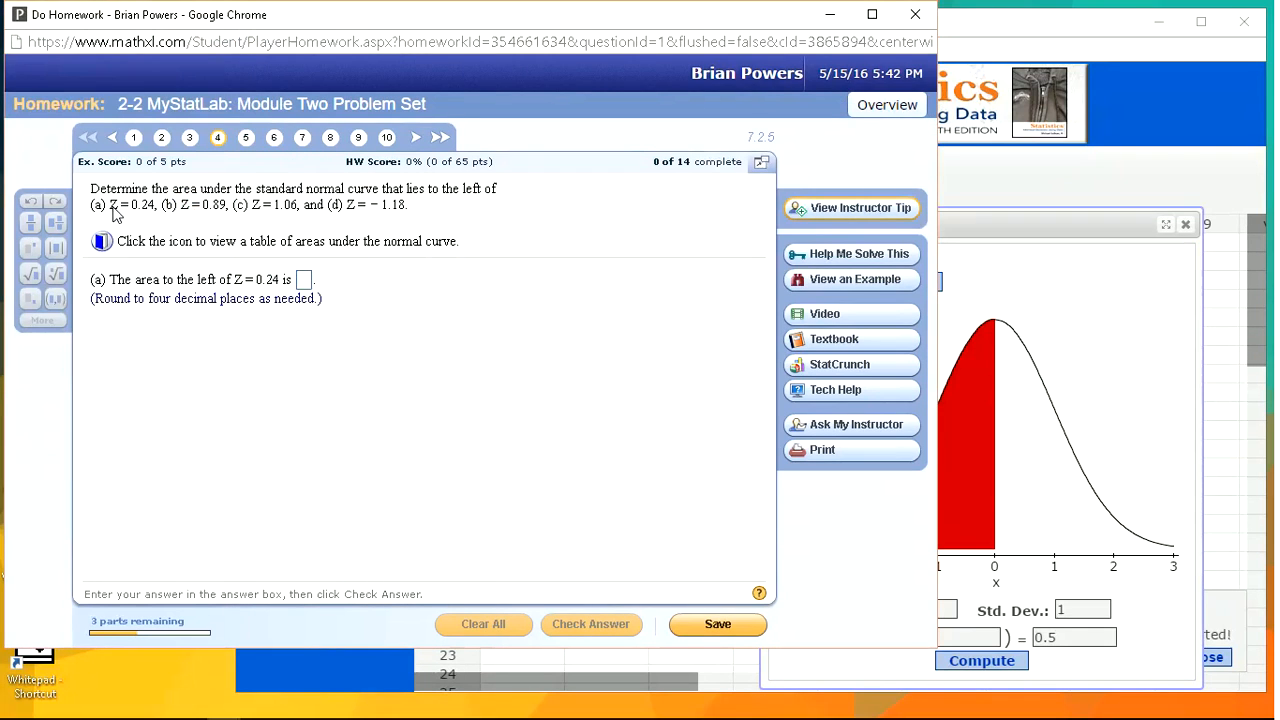
pyautogui.click(1040, 228)
pyautogui.moveTo(1034, 223); pyautogui.dragTo(1040, 188)
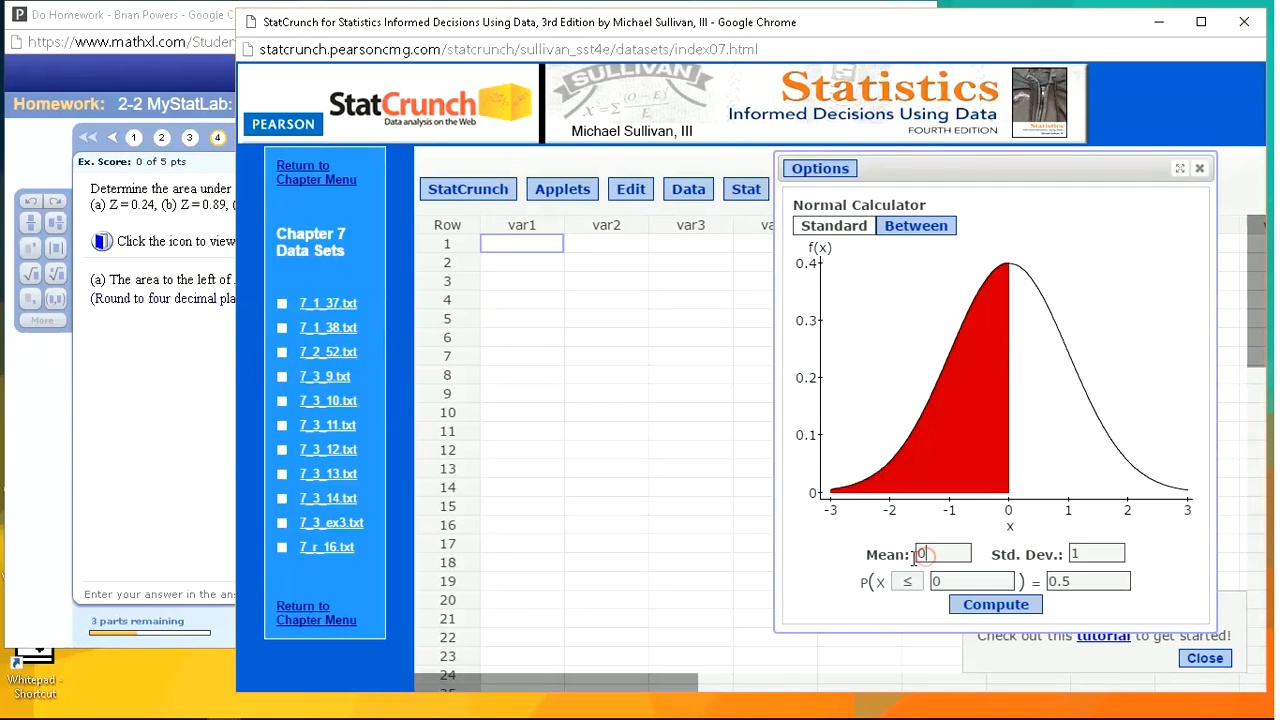
pyautogui.click(1072, 553)
pyautogui.click(1087, 558)
# Compute the standard normal area to the left of Z = 0.24 for part (a) with the Normal calculator
pyautogui.click(204, 320)
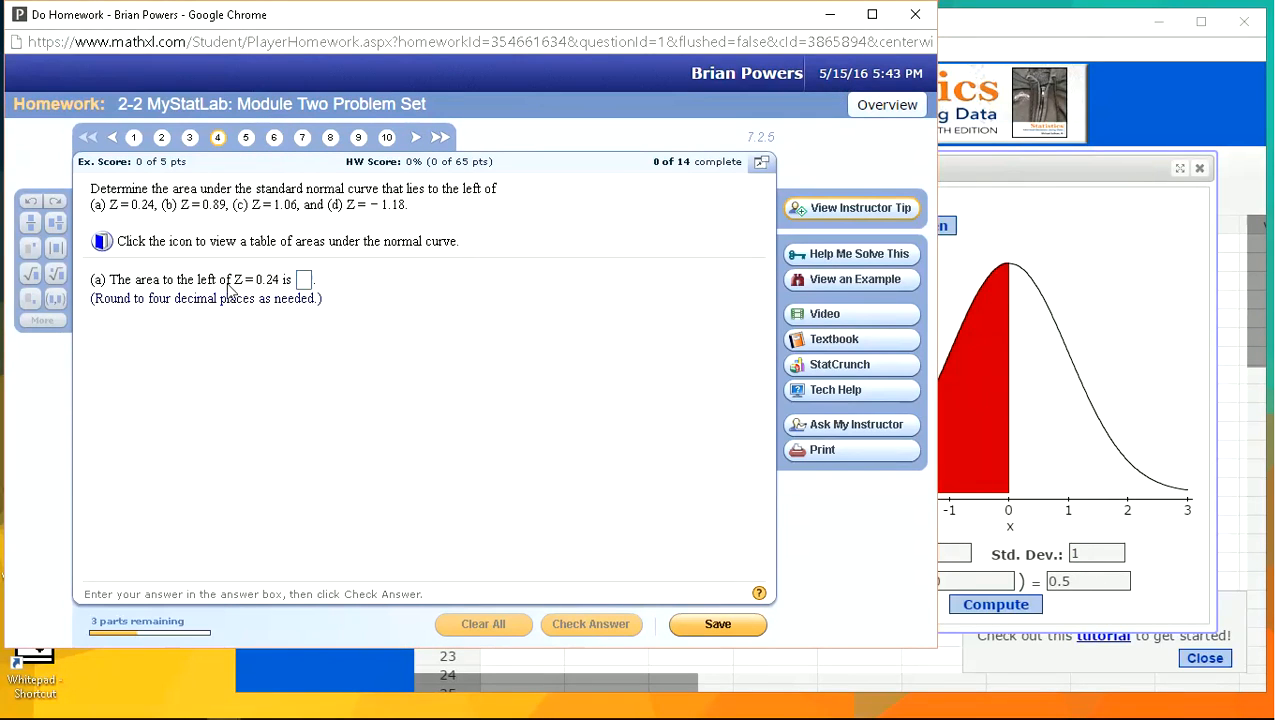
pyautogui.click(960, 584)
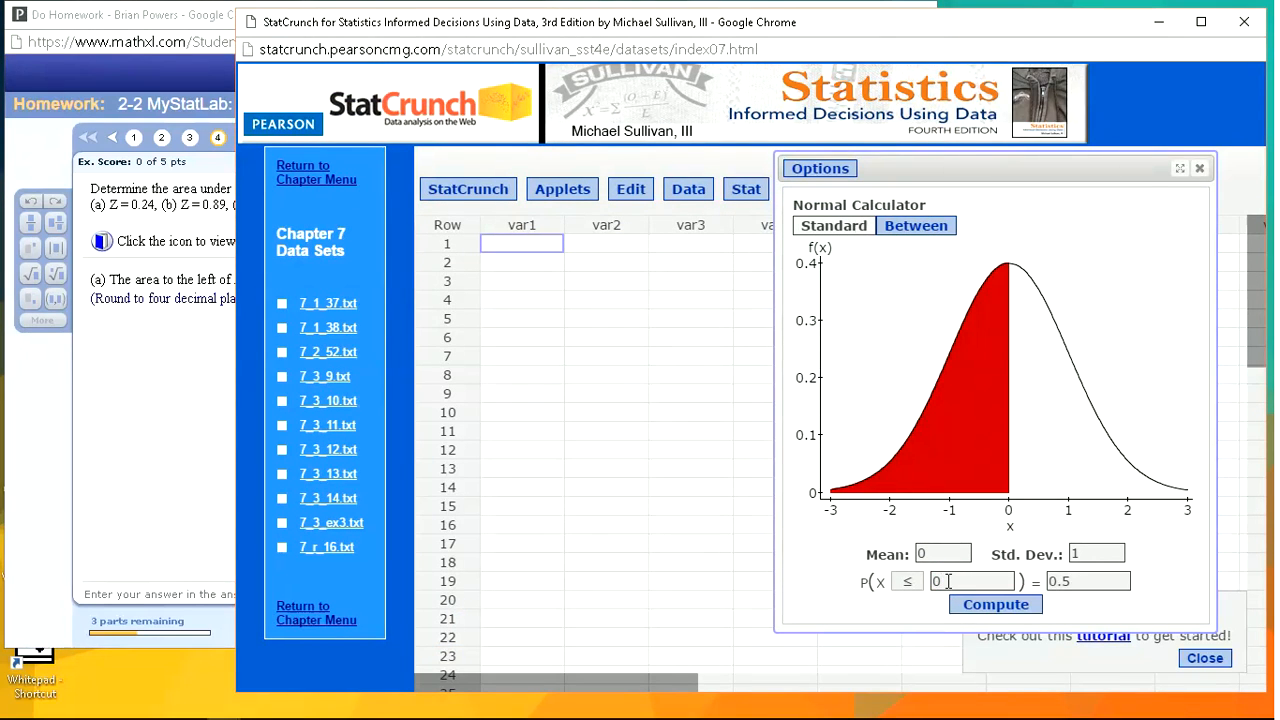
pyautogui.write('.2')
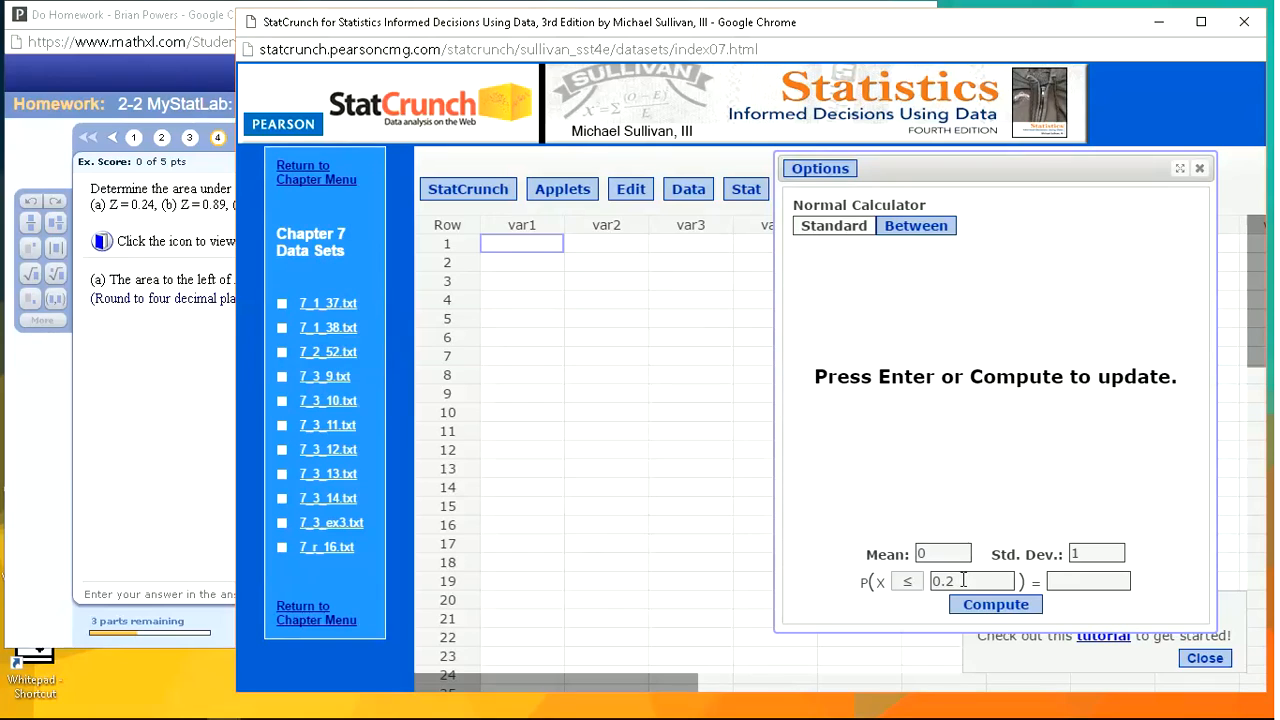
pyautogui.write('4')
pyautogui.click(986, 607)
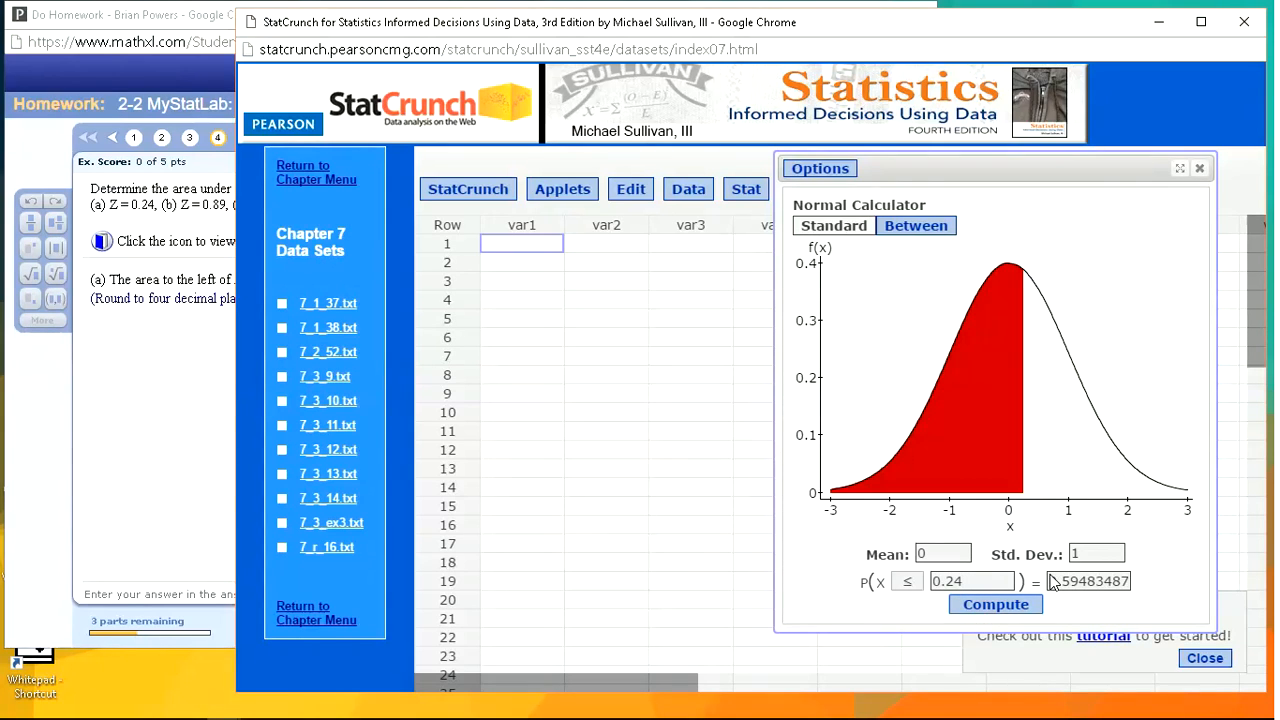
# Copy the calculated probability as 0.5948 into the homework's part (a) answer and submit it
pyautogui.moveTo(1049, 582); pyautogui.dragTo(1097, 588)
pyautogui.hotkey('ctrl', 'c')
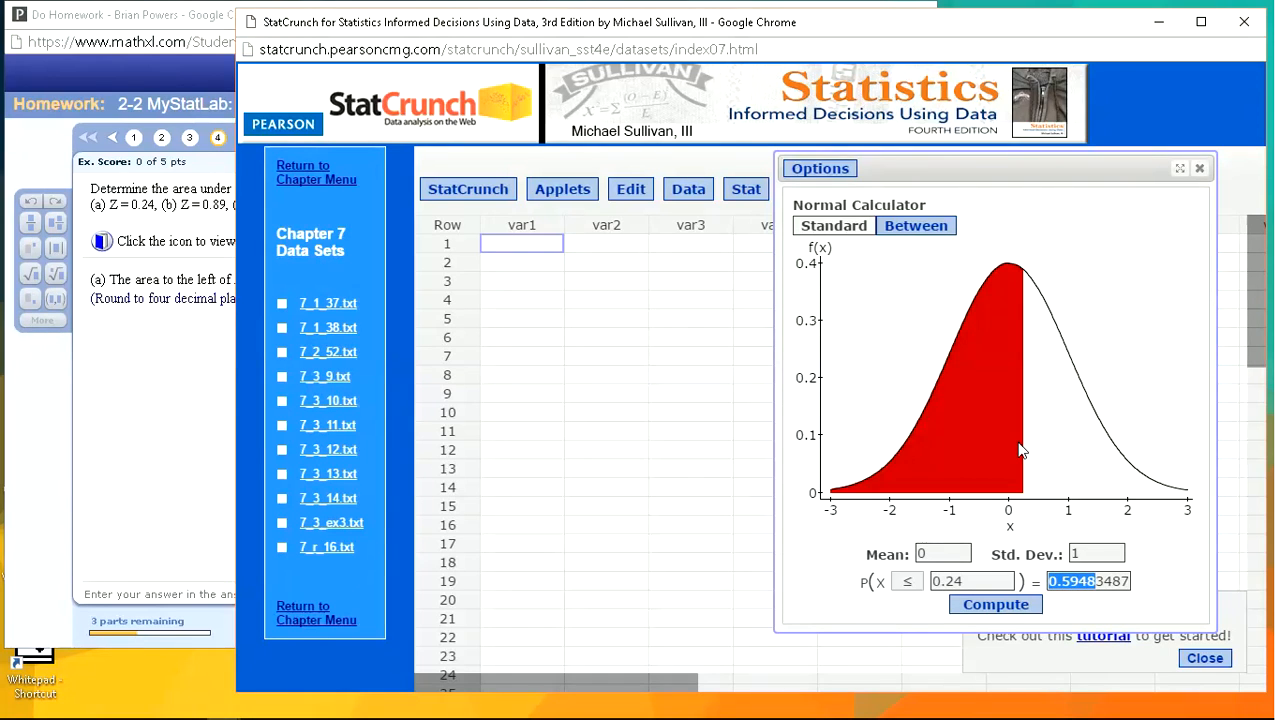
pyautogui.click(186, 332)
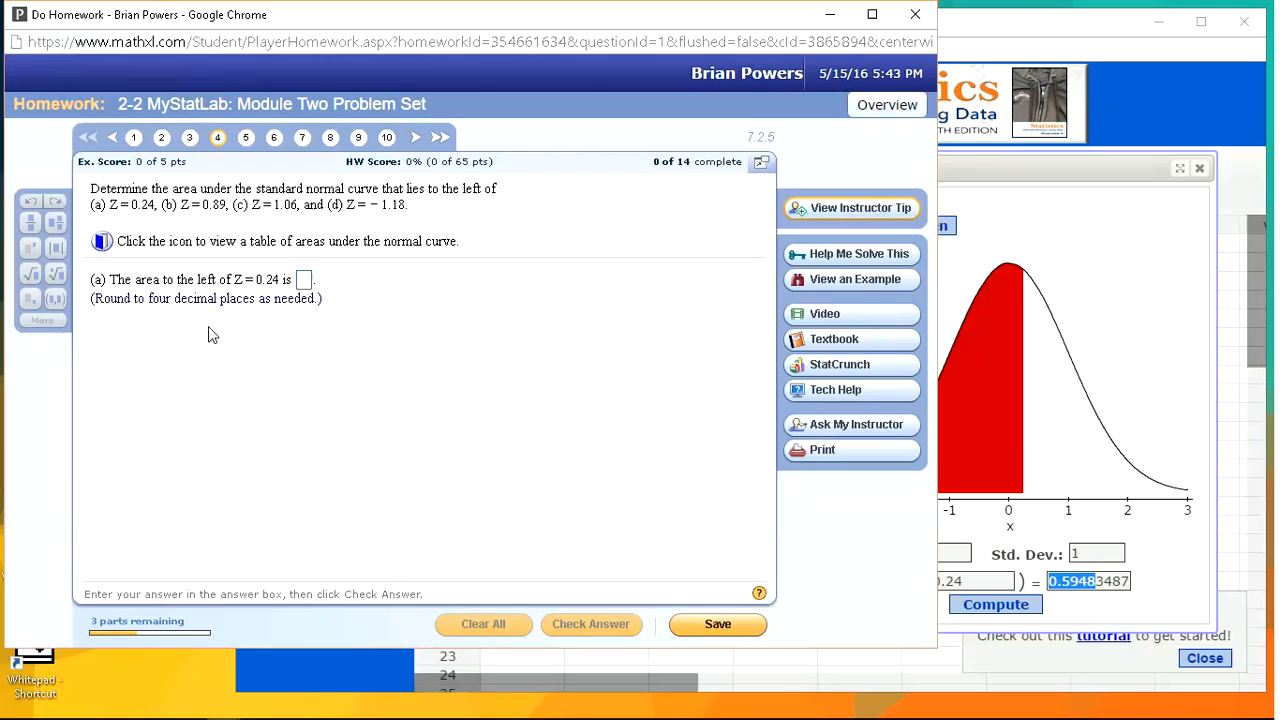
pyautogui.click(316, 286)
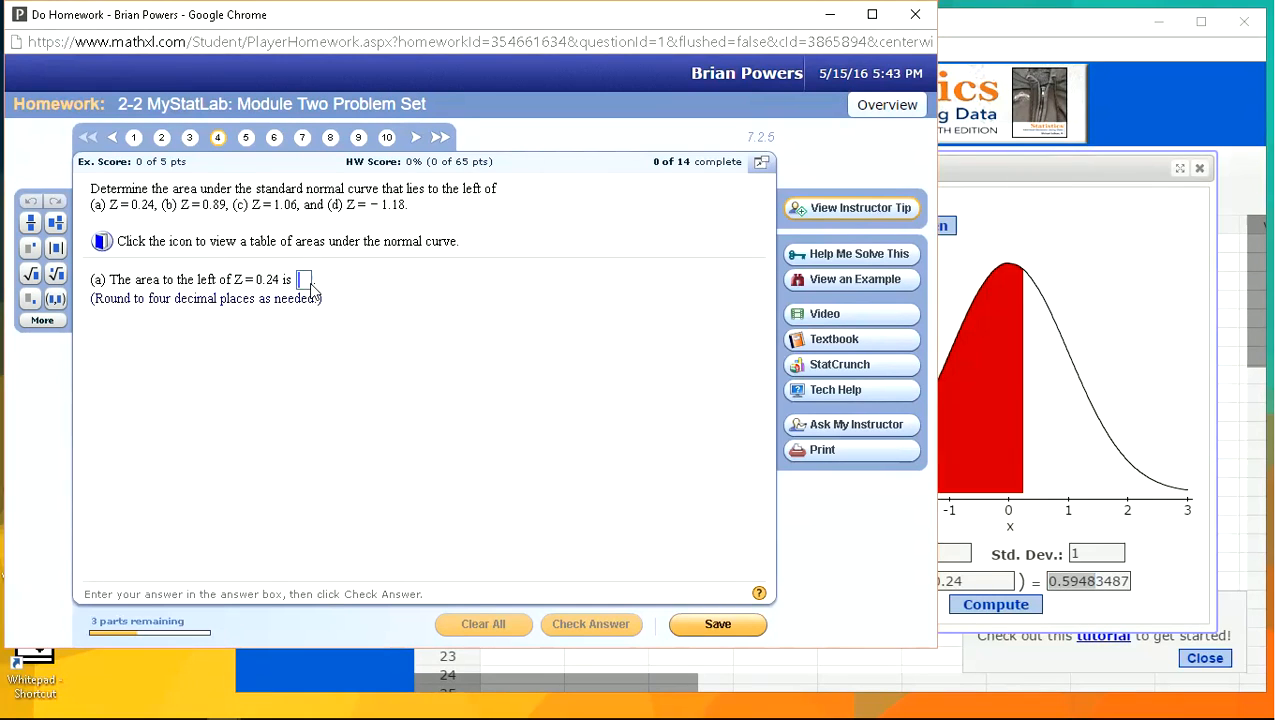
pyautogui.hotkey('ctrl', 'v')
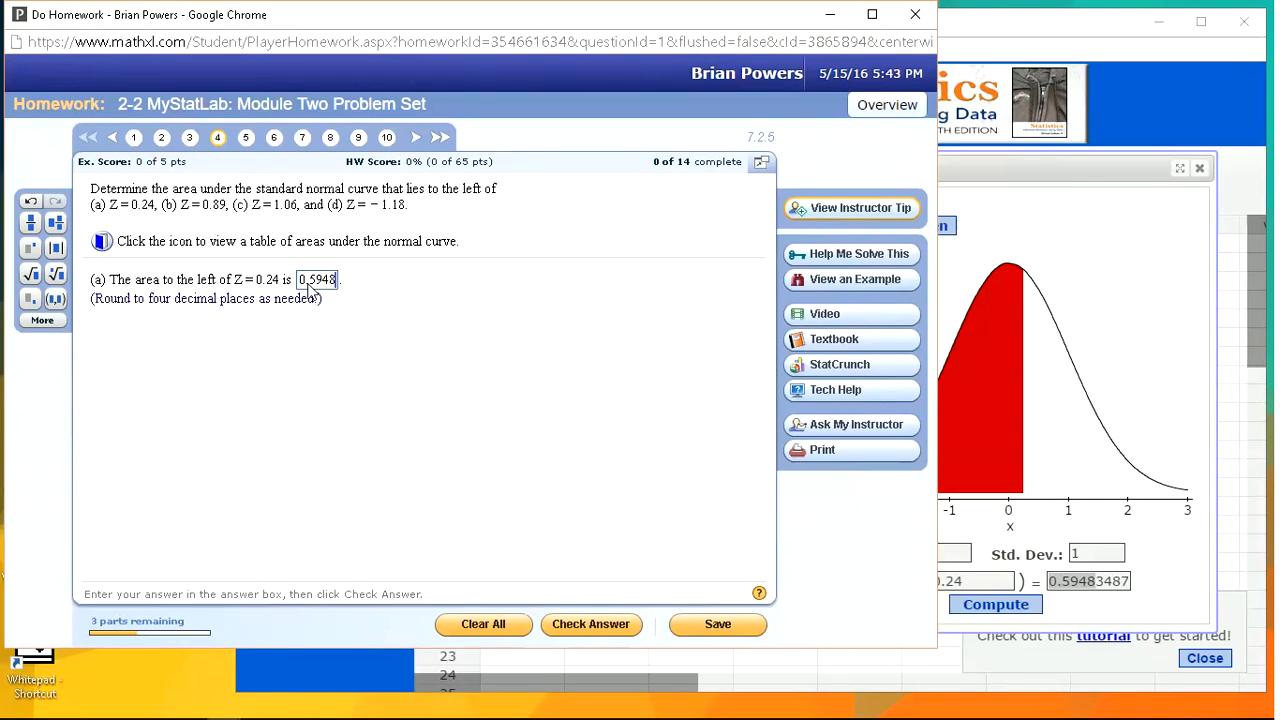
pyautogui.press('Return')
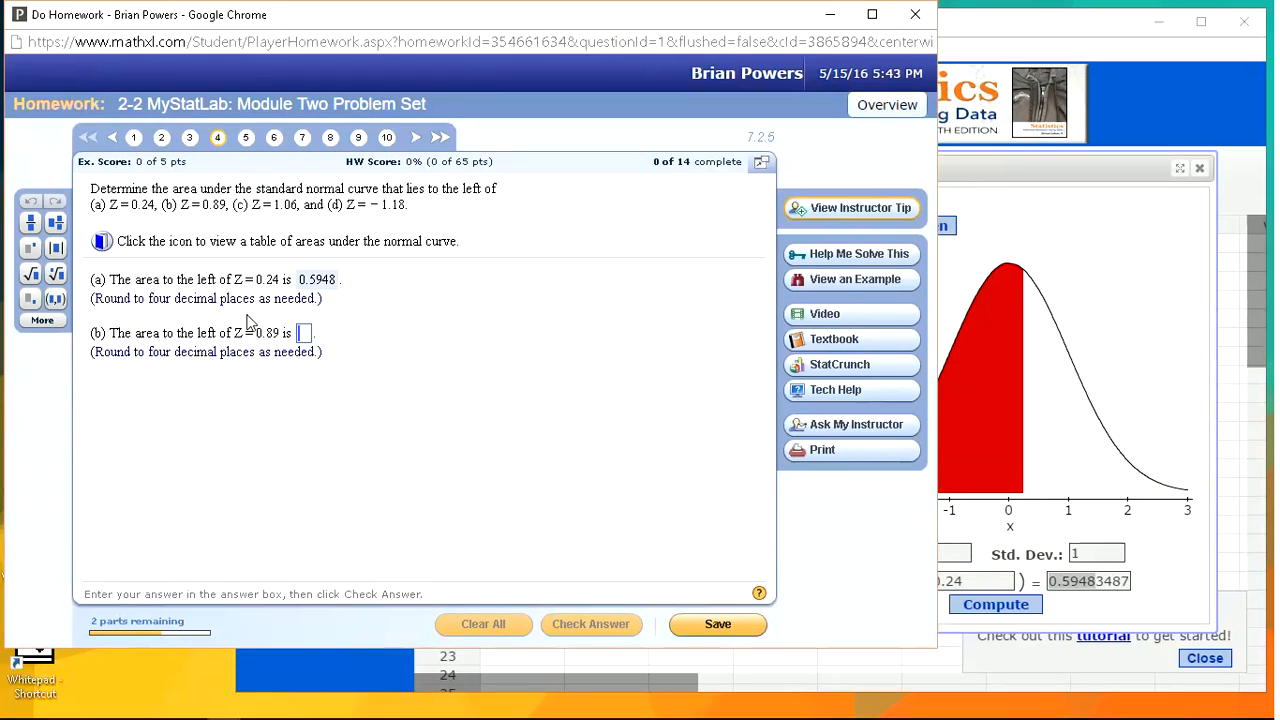
# Return to the StatCrunch Normal calculator and compute the area to the left of 0.89
pyautogui.click(1153, 546)
pyautogui.click(962, 583)
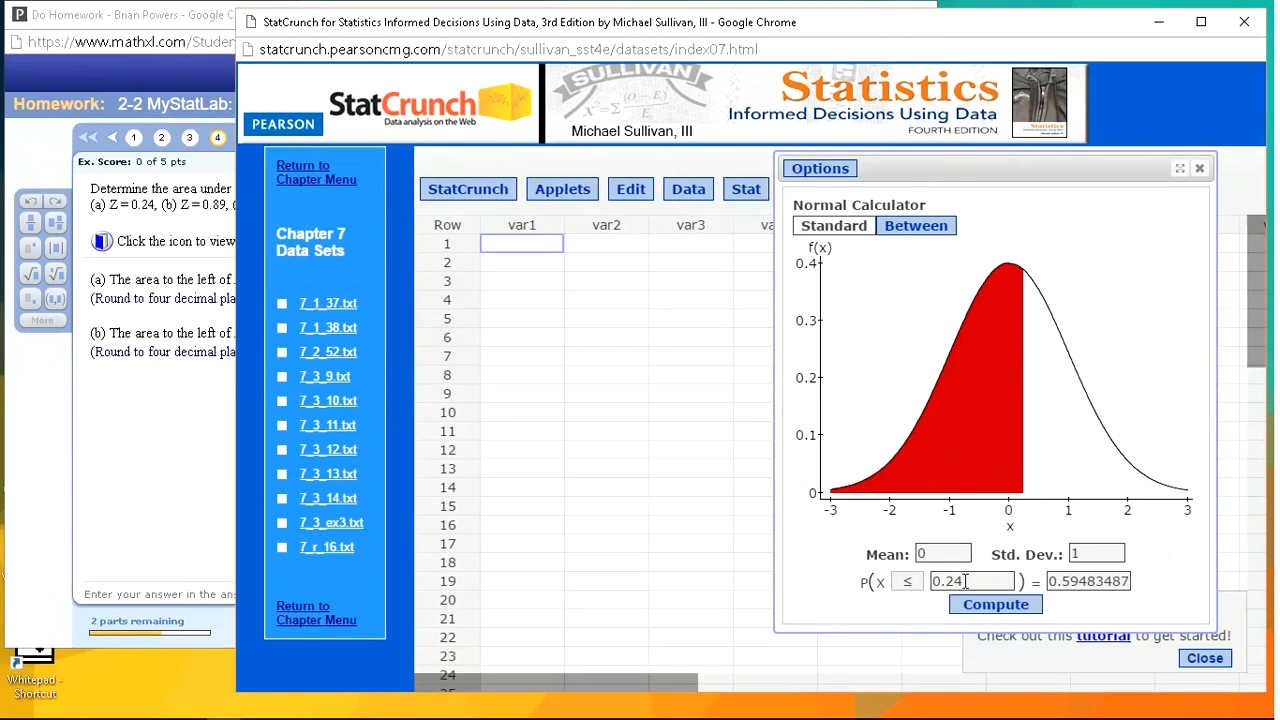
pyautogui.doubleClick(965, 581)
pyautogui.write('0.89')
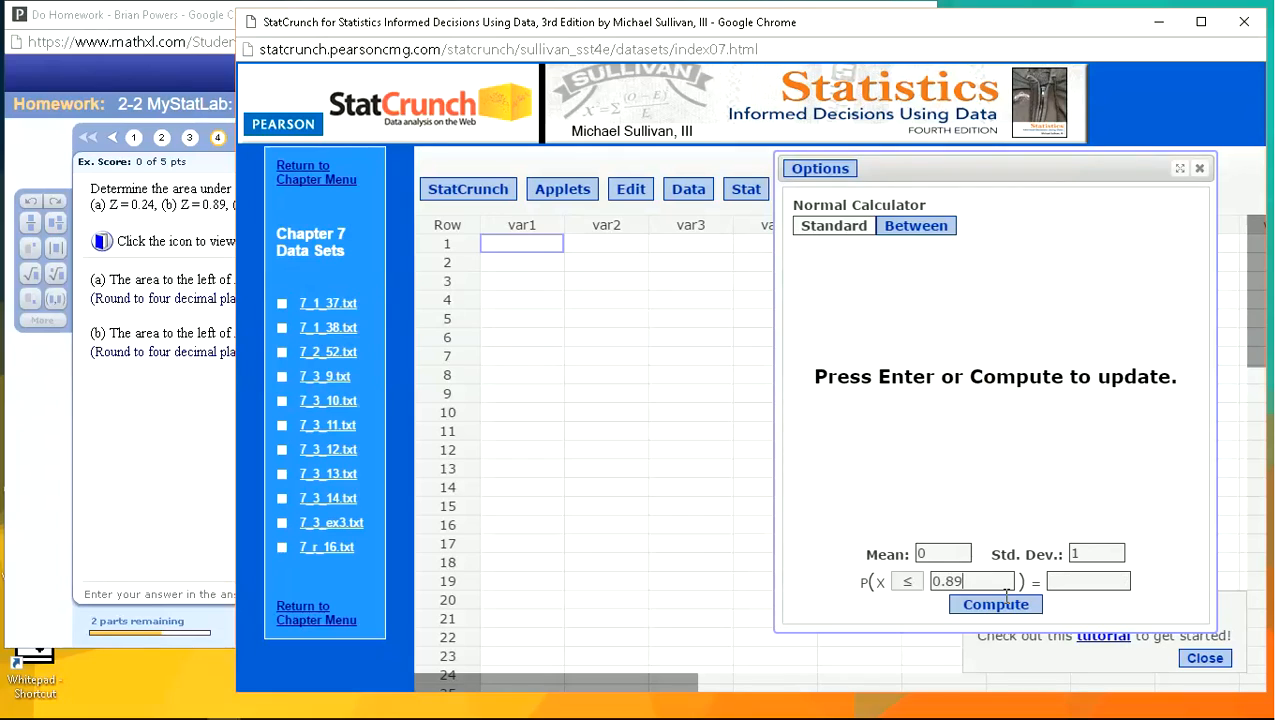
pyautogui.click(1000, 601)
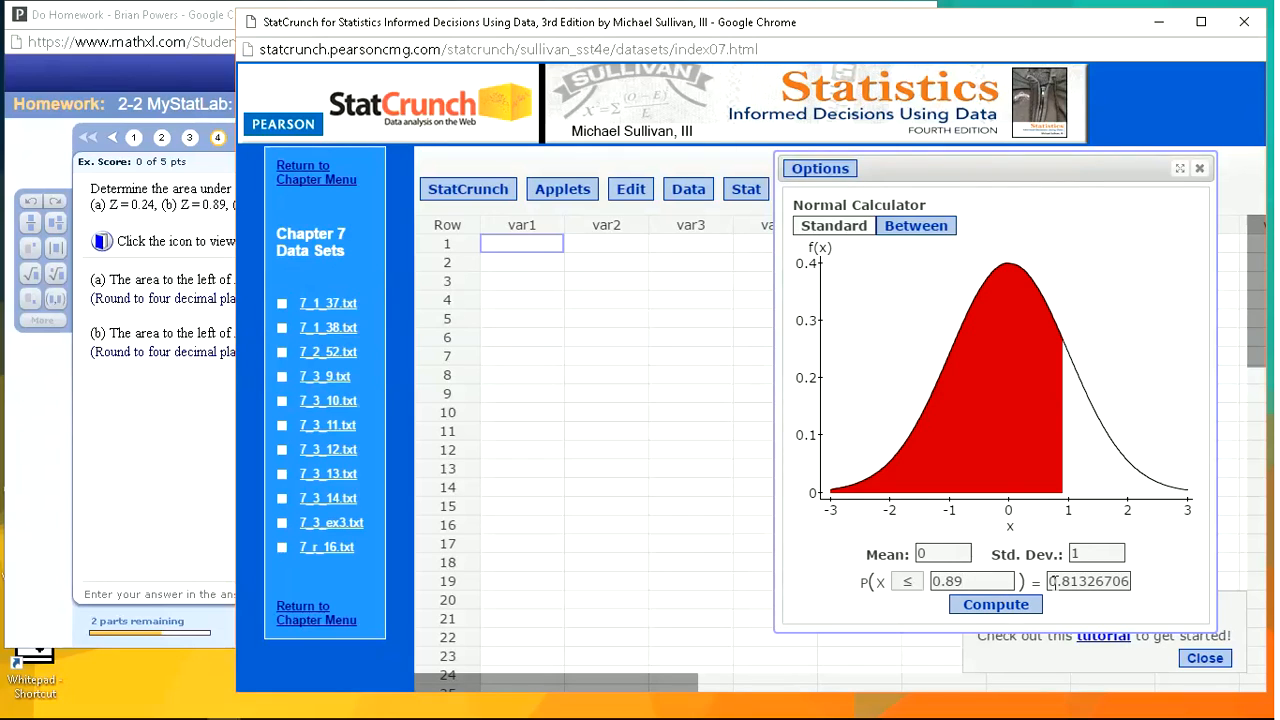
# Copy 0.8132 from the calculated probability into the homework's part (b) answer, submit it and dismiss the feedback
pyautogui.moveTo(1050, 581); pyautogui.dragTo(1098, 581)
pyautogui.hotkey('ctrl', 'c')
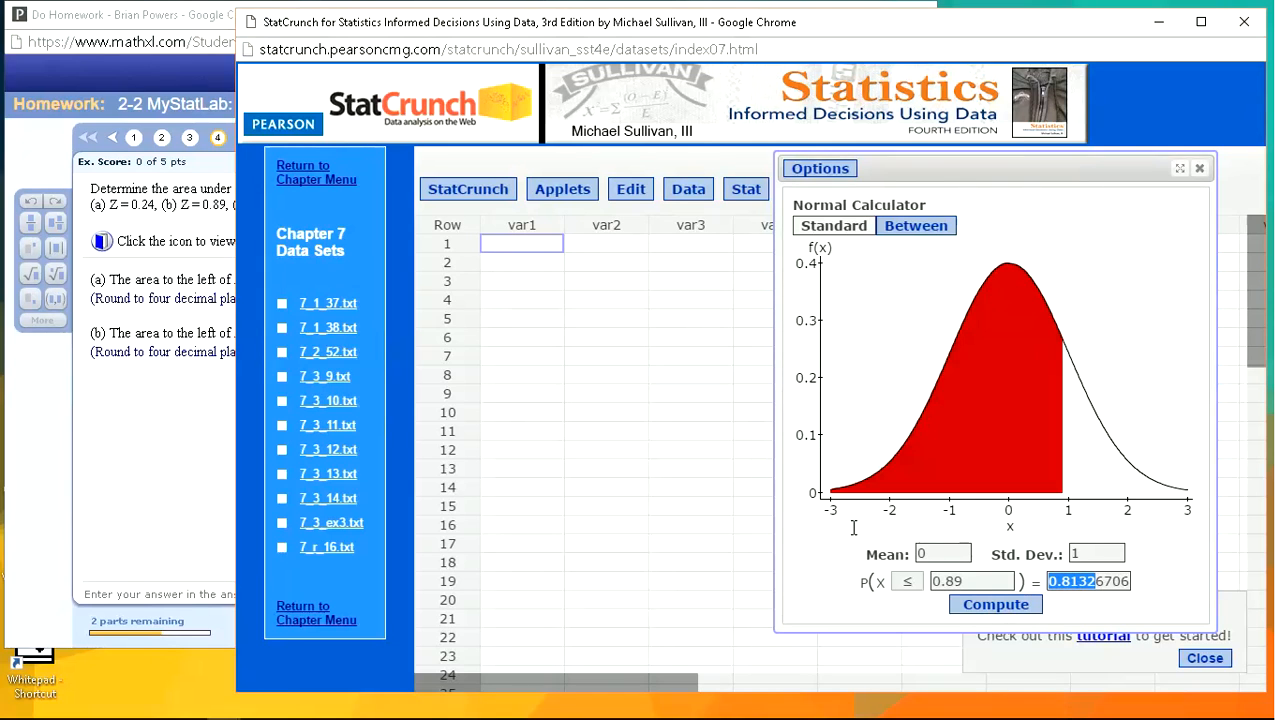
pyautogui.click(183, 397)
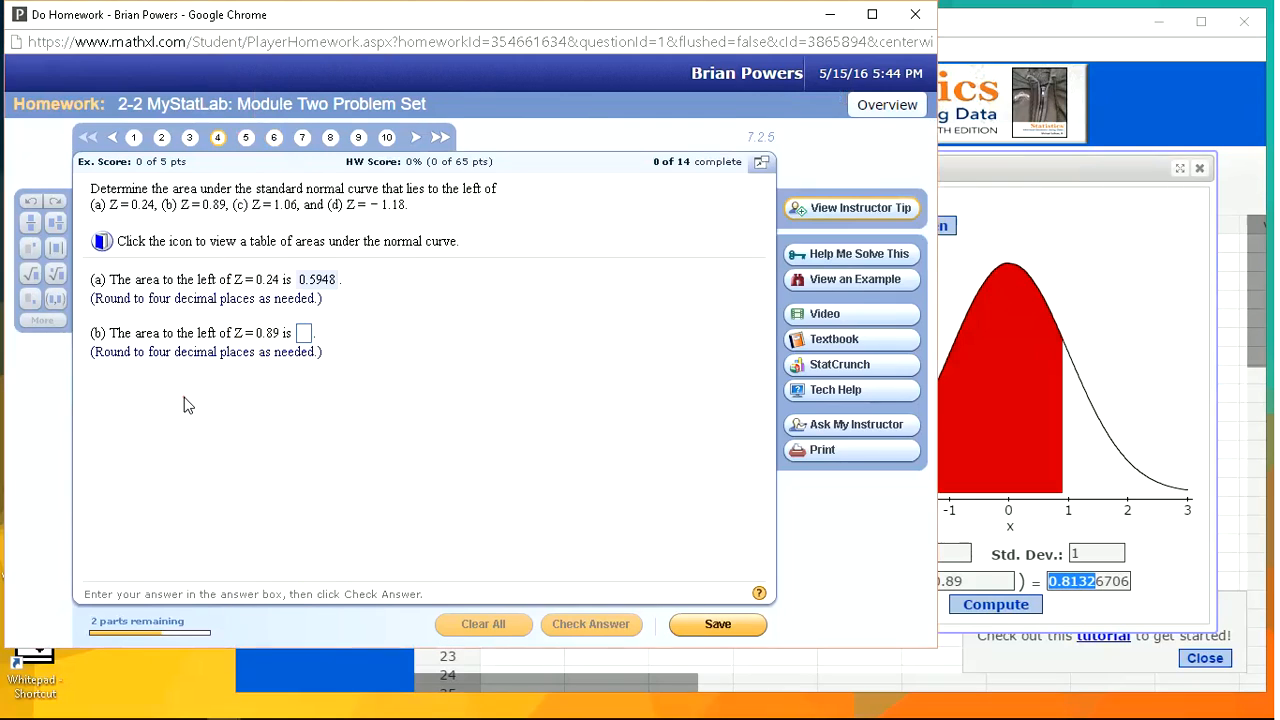
pyautogui.click(303, 335)
pyautogui.hotkey('ctrl', 'v')
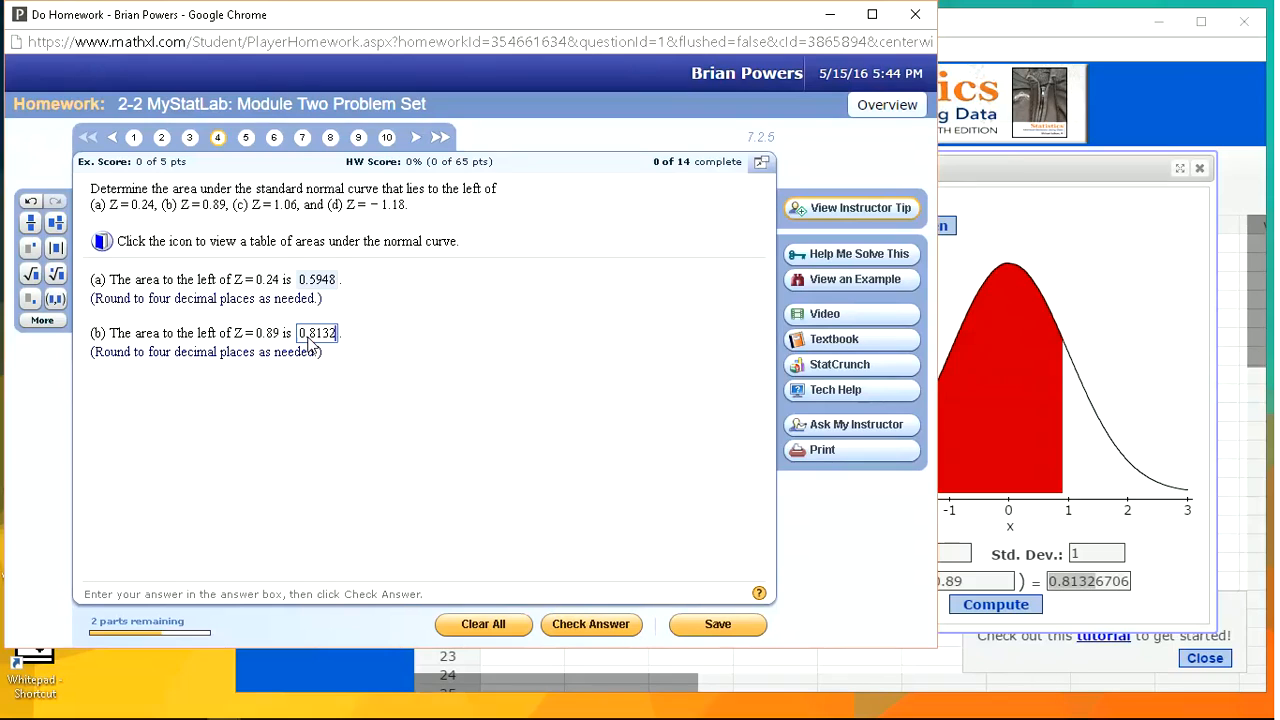
pyautogui.press('Return')
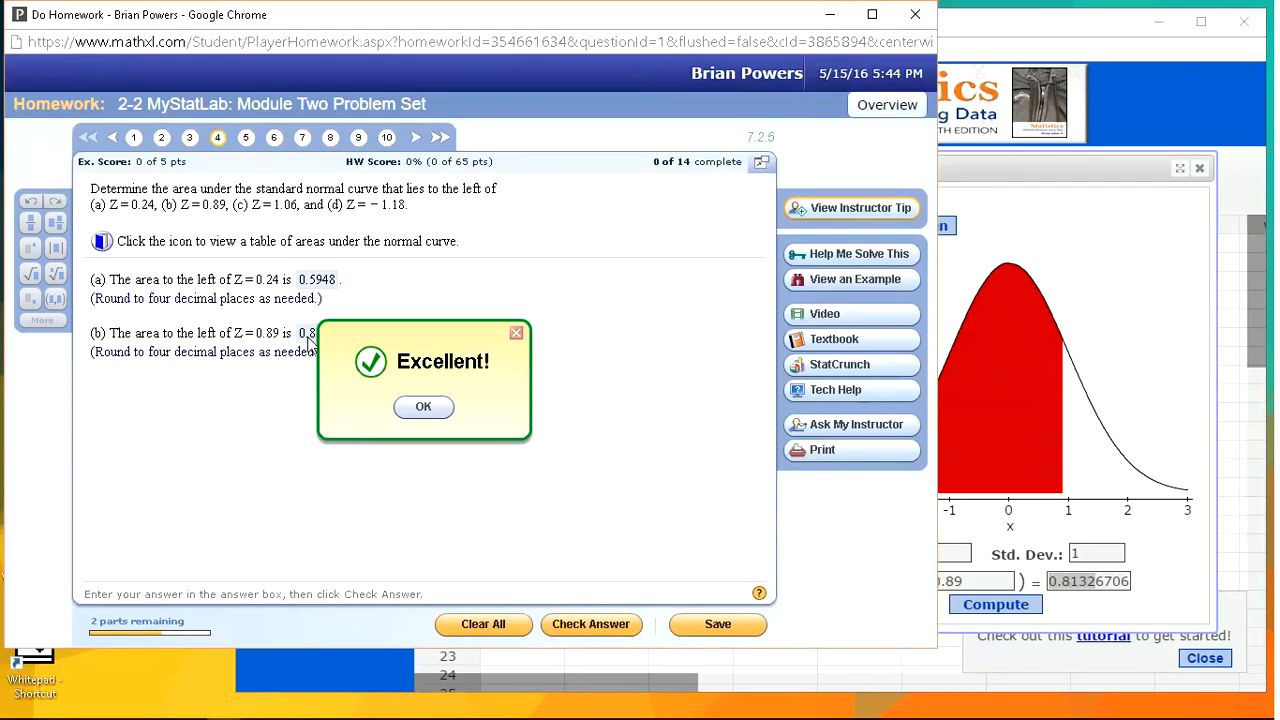
pyautogui.press('Return')
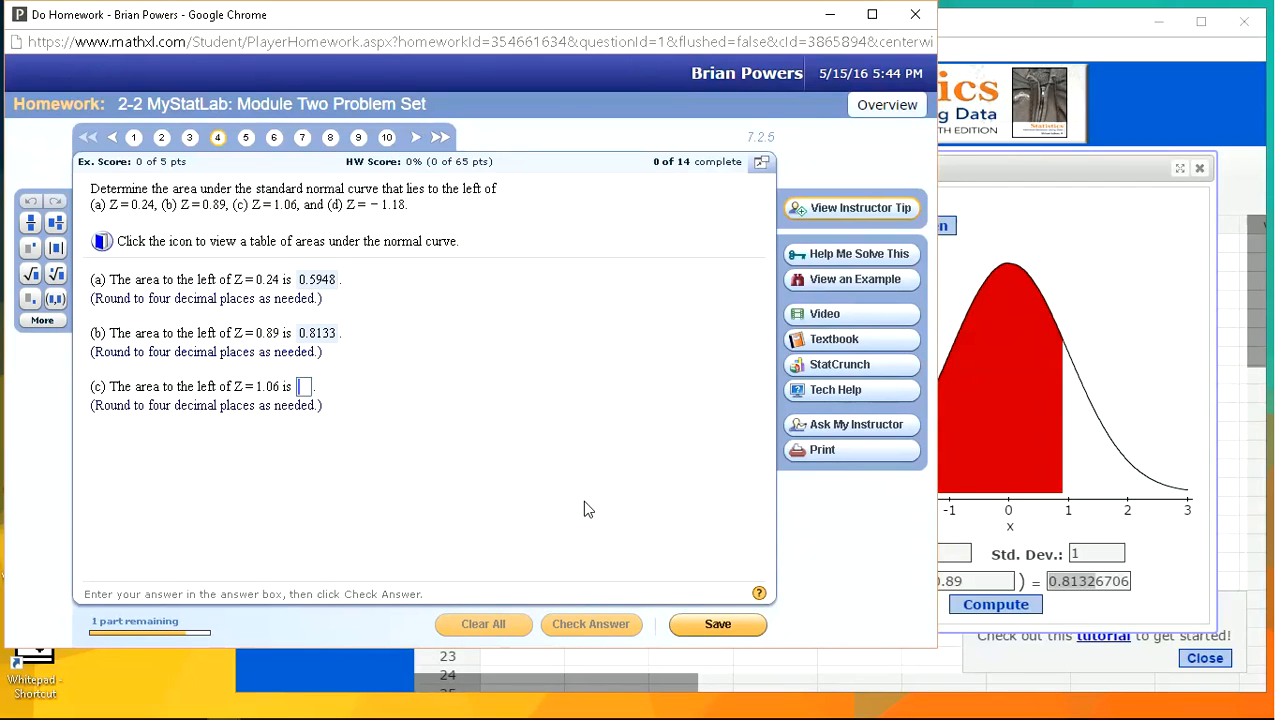
# Compute P(X ≤ 1.06) in the StatCrunch Normal calculator, checking the Z value against homework part (c)
pyautogui.click(970, 578)
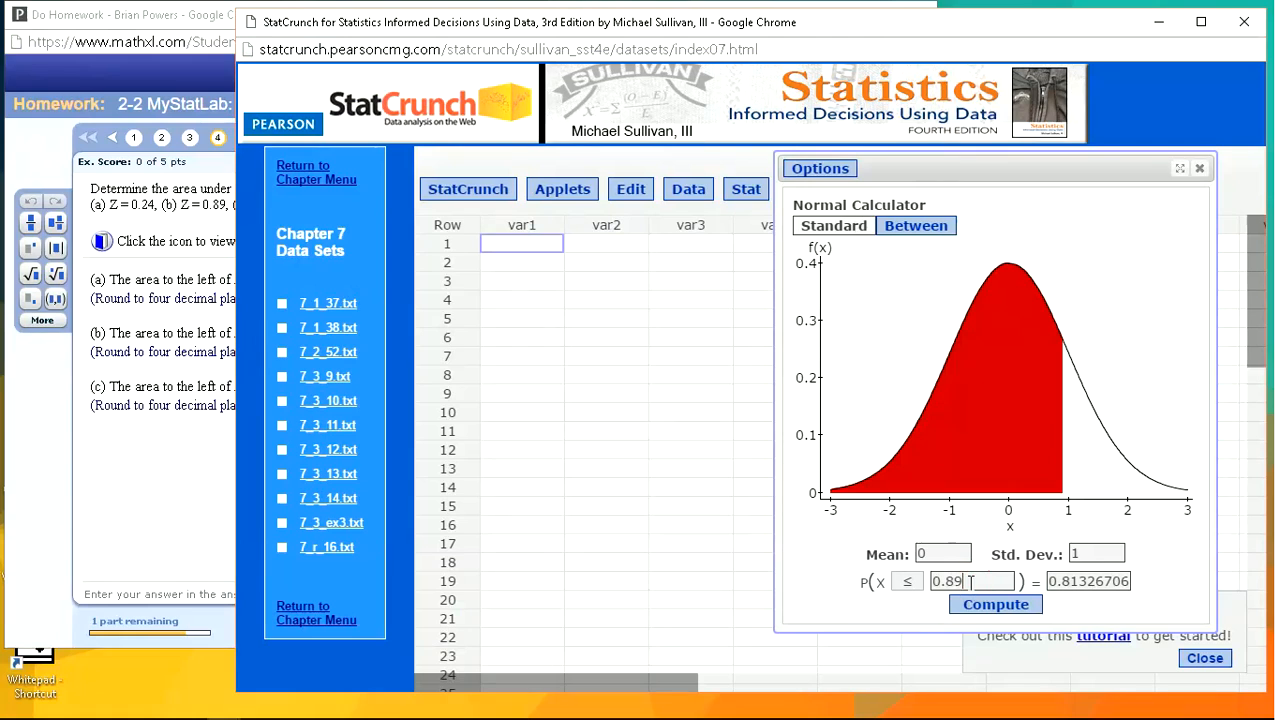
pyautogui.press('BackSpace')
pyautogui.press('BackSpace')
pyautogui.press('BackSpace')
pyautogui.press('BackSpace')
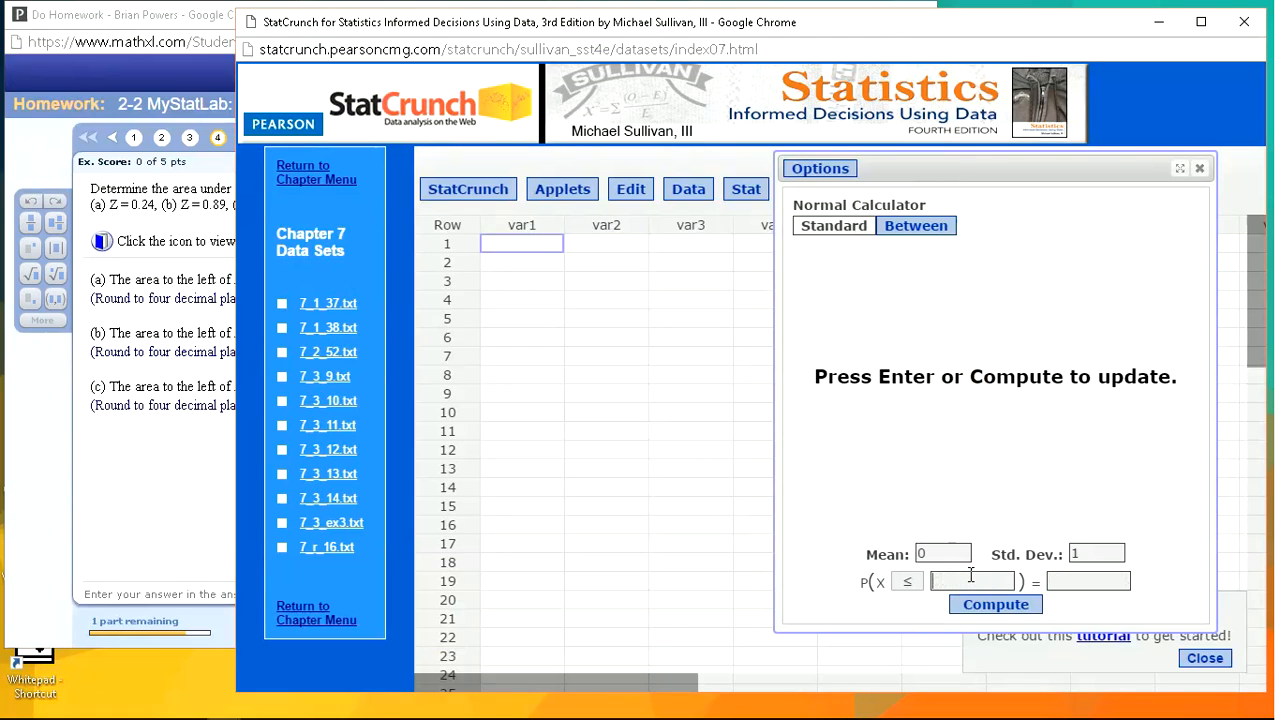
pyautogui.write('1.')
pyautogui.click(186, 458)
pyautogui.click(960, 578)
pyautogui.write('06')
pyautogui.click(169, 438)
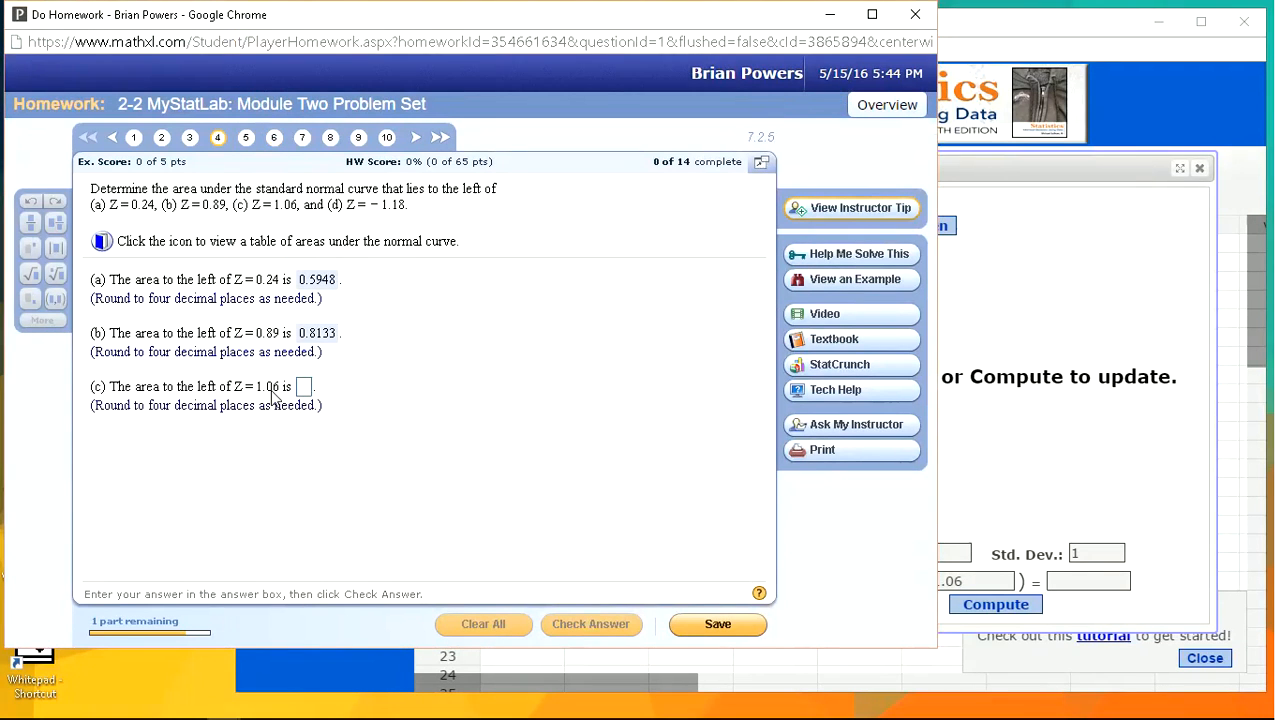
pyautogui.click(990, 584)
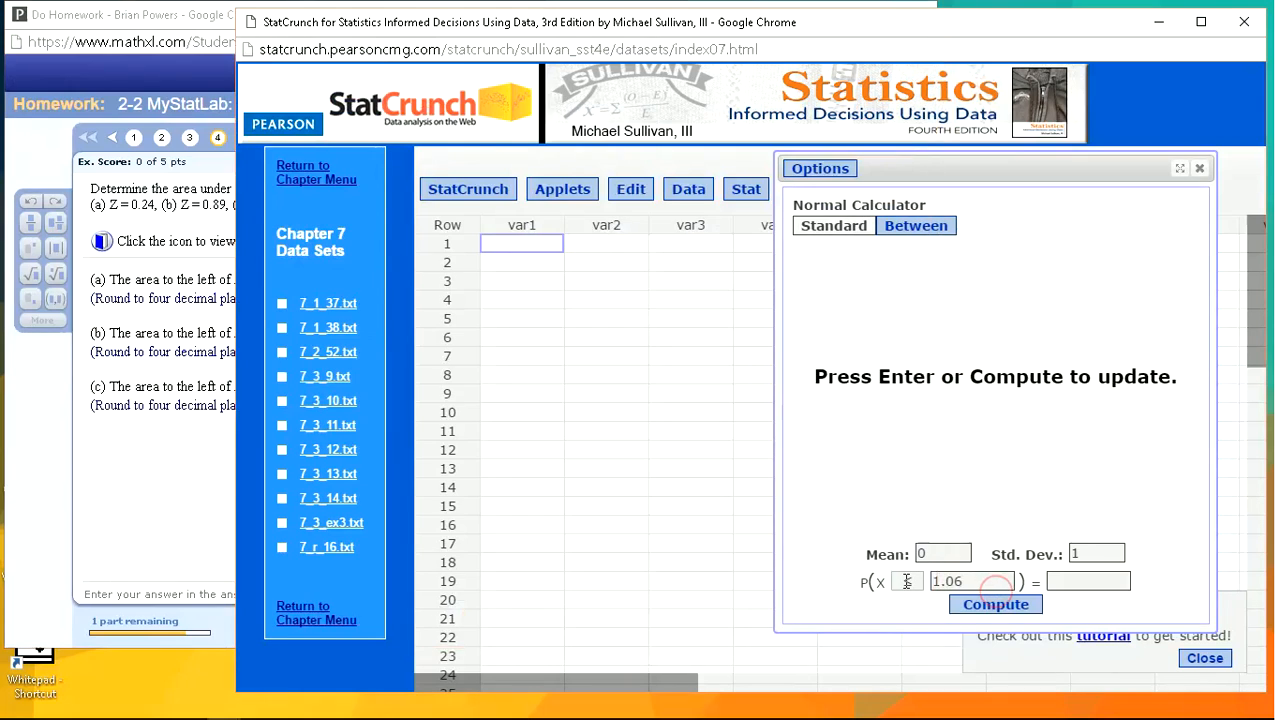
pyautogui.click(997, 609)
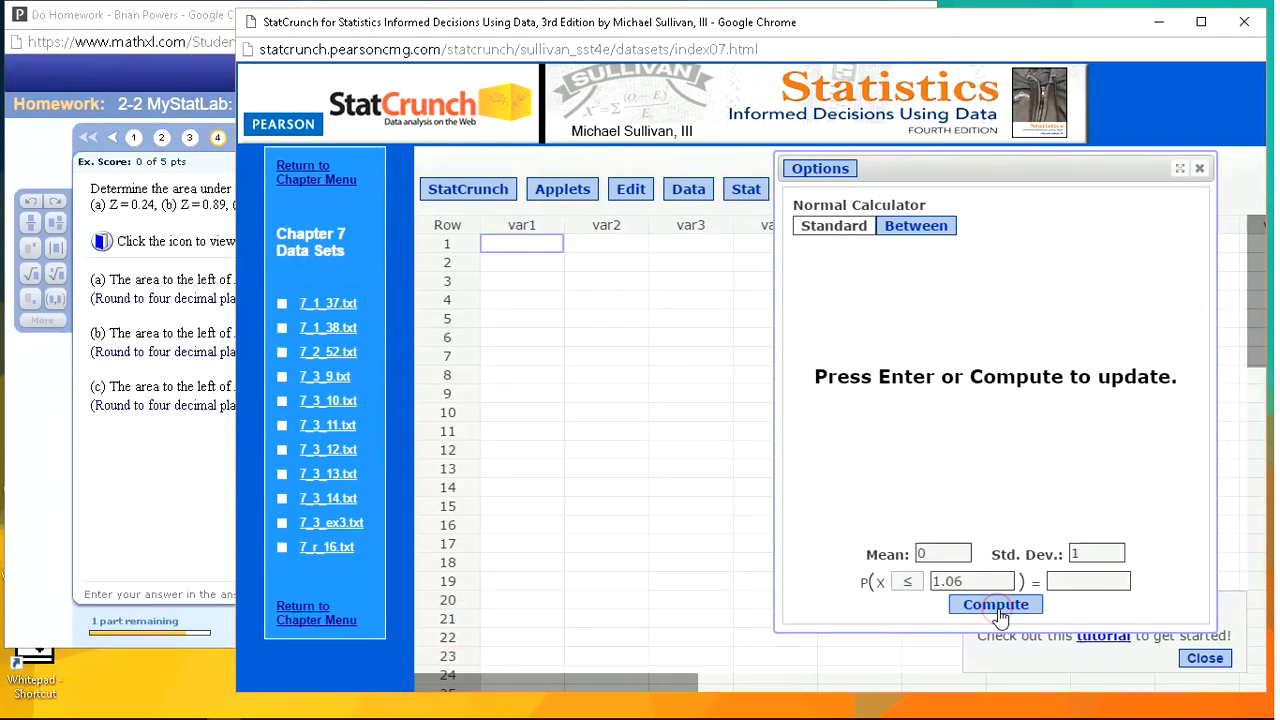
# Transfer the first four decimals of the calculated probability, 0.8554, to the homework's part (c) answer and submit it
pyautogui.click(1090, 583)
pyautogui.moveTo(1053, 587); pyautogui.dragTo(1096, 583)
pyautogui.hotkey('ctrl', 'c')
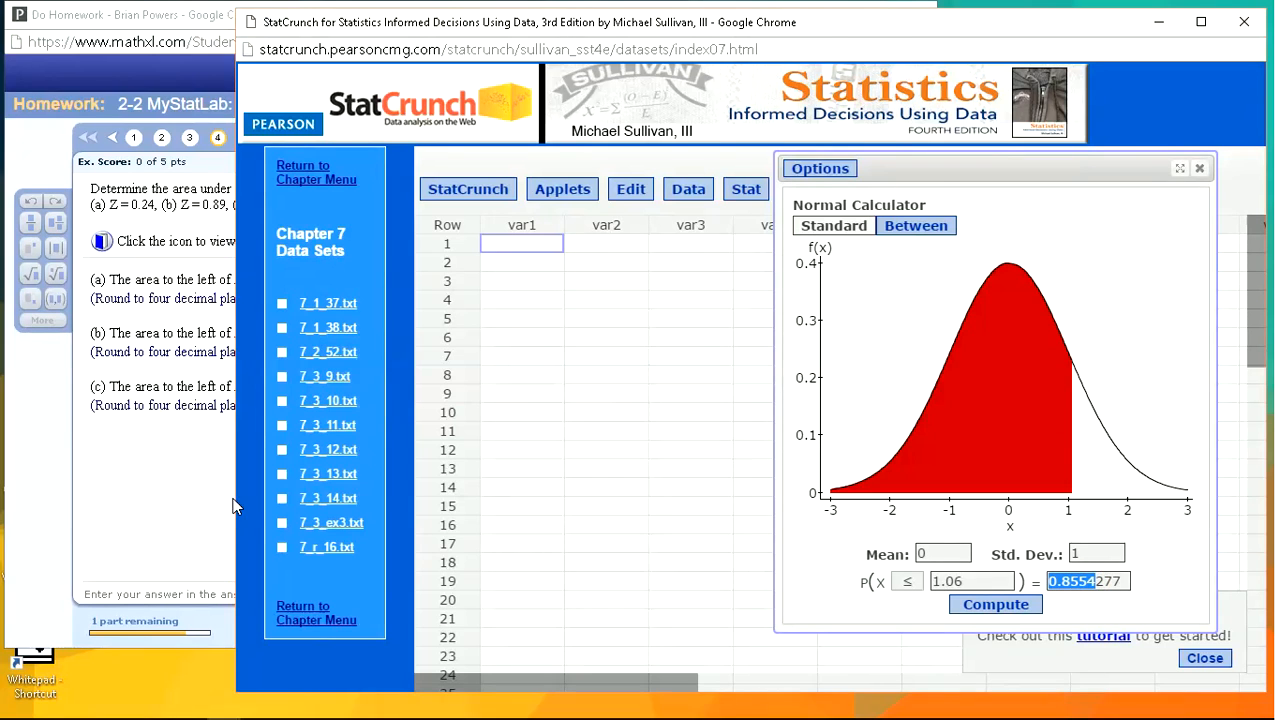
pyautogui.click(209, 471)
pyautogui.click(305, 390)
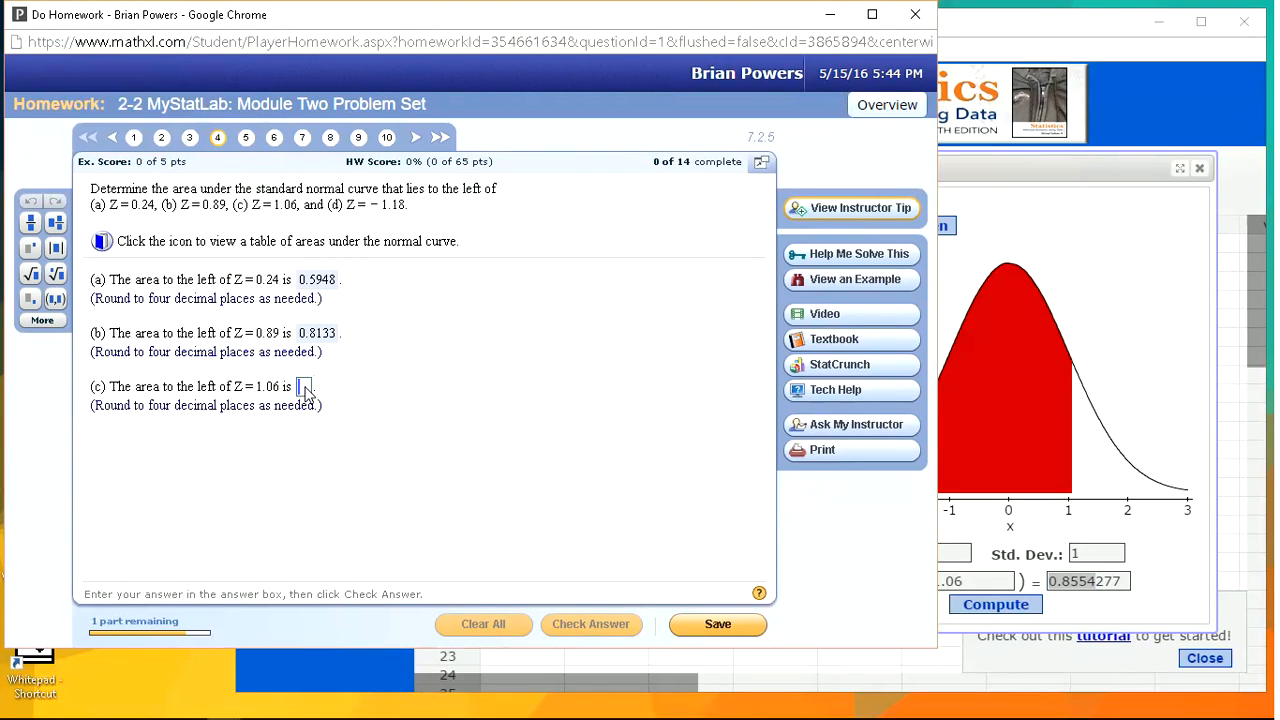
pyautogui.hotkey('ctrl', 'v')
pyautogui.press('Return')
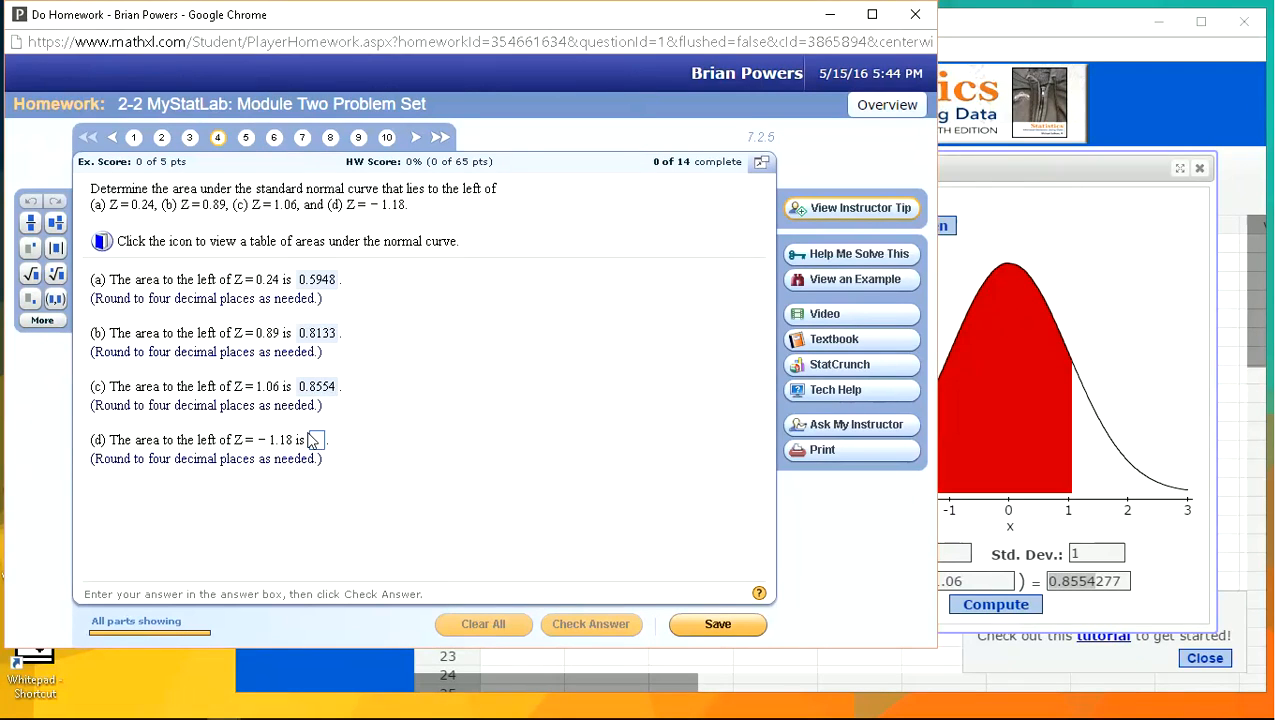
# Go to homework question 5, confirming that question 4 is left incomplete
pyautogui.click(246, 140)
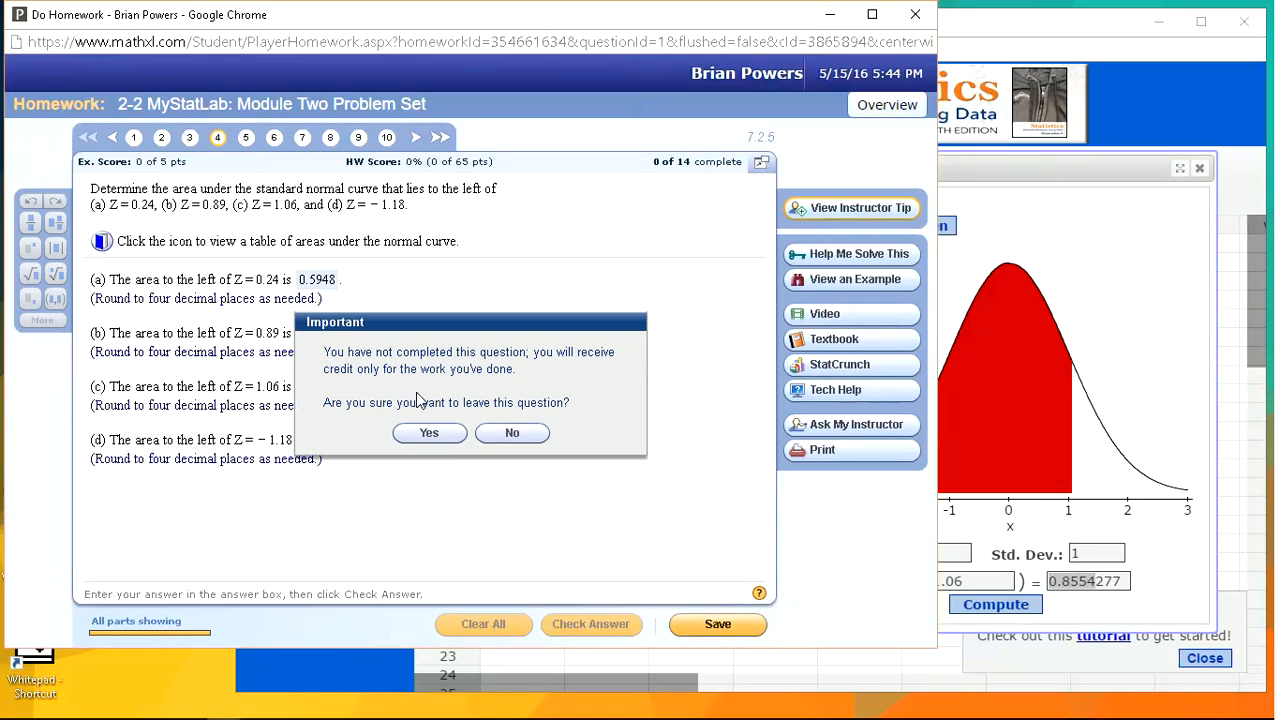
pyautogui.click(429, 433)
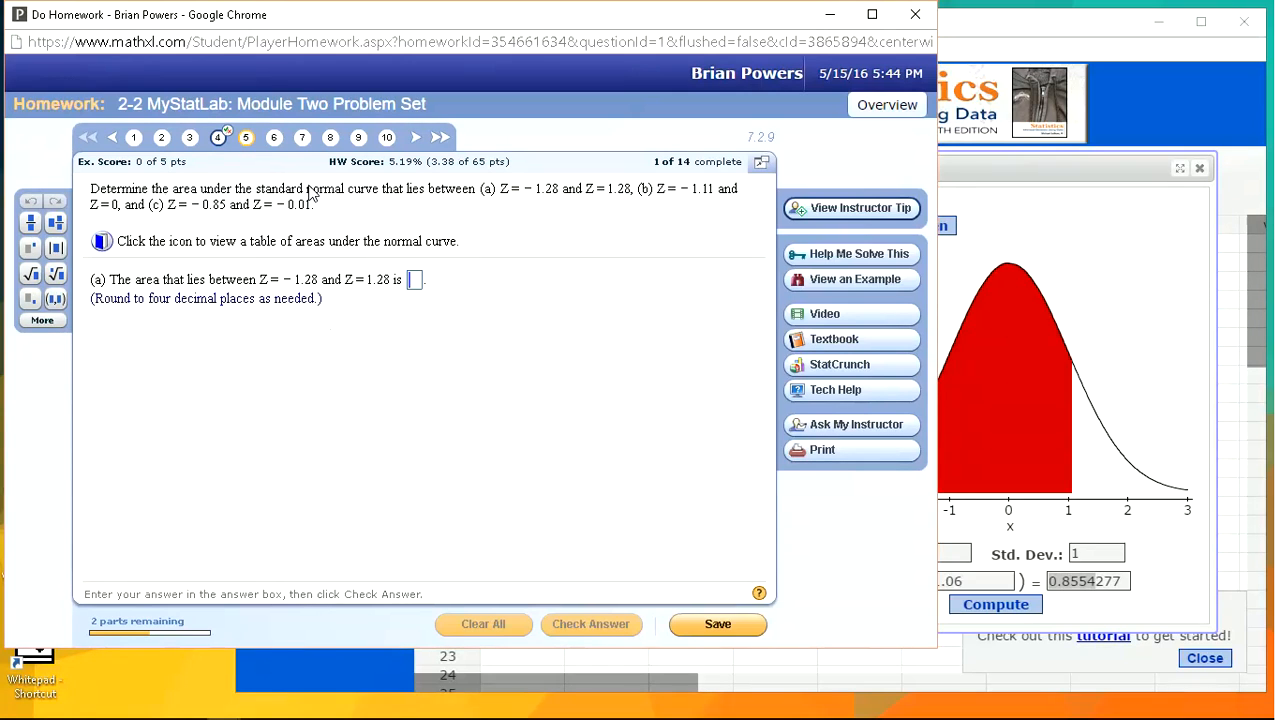
# Try the ≥ direction for 1.06 in the StatCrunch Normal calculator and switch it back to ≤
pyautogui.click(1025, 170)
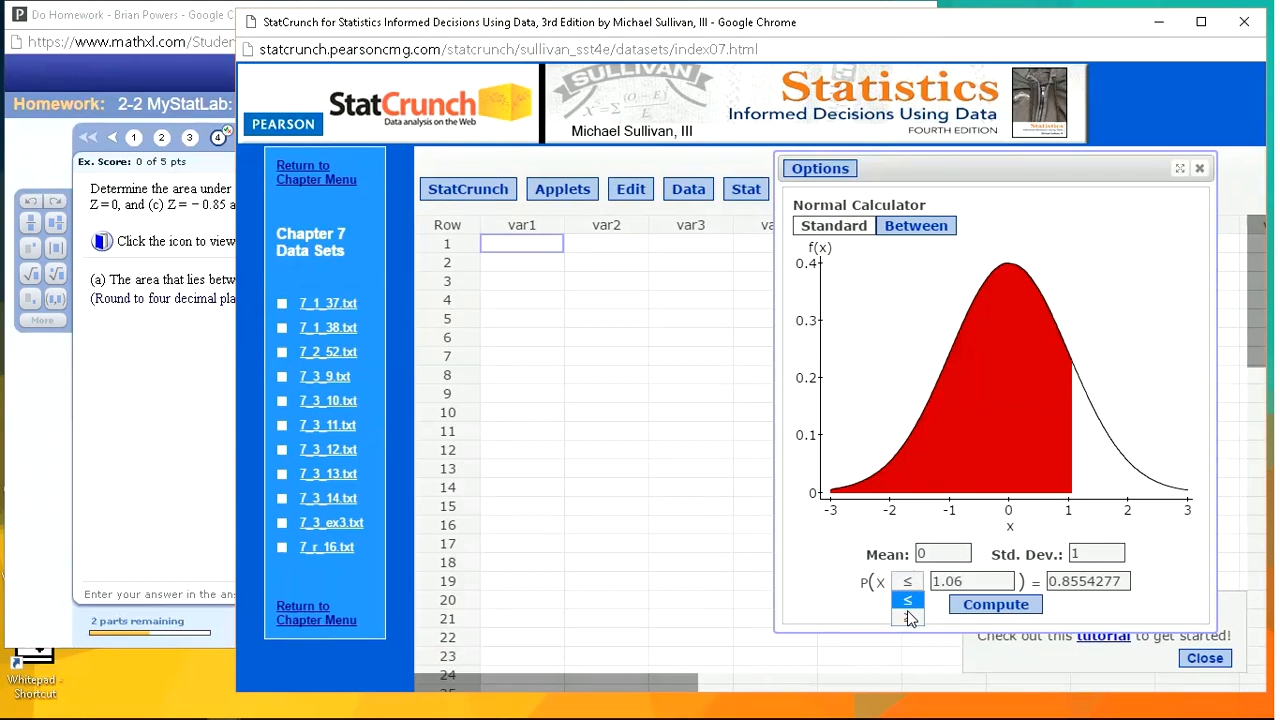
pyautogui.click(908, 617)
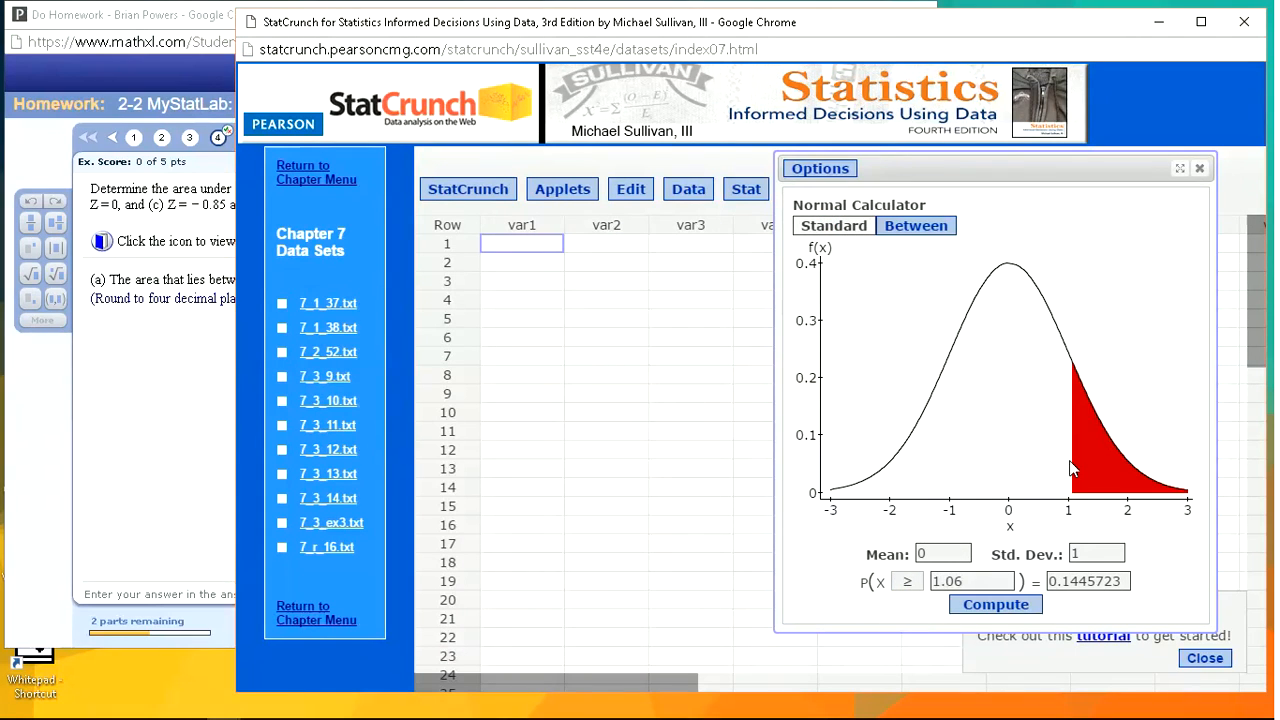
pyautogui.click(907, 601)
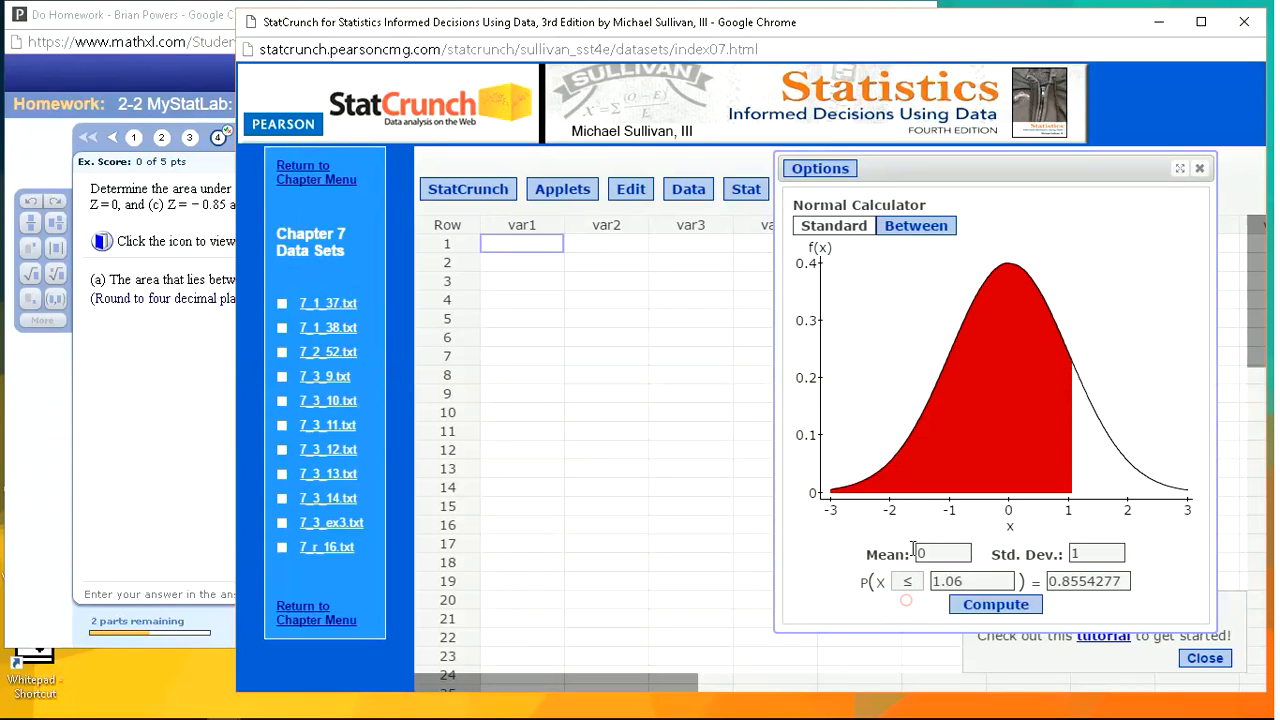
# Compute P(-1.28 ≤ X ≤ 1.28) with the Normal calculator's Between mode, checking the Z values against homework part (a)
pyautogui.click(910, 229)
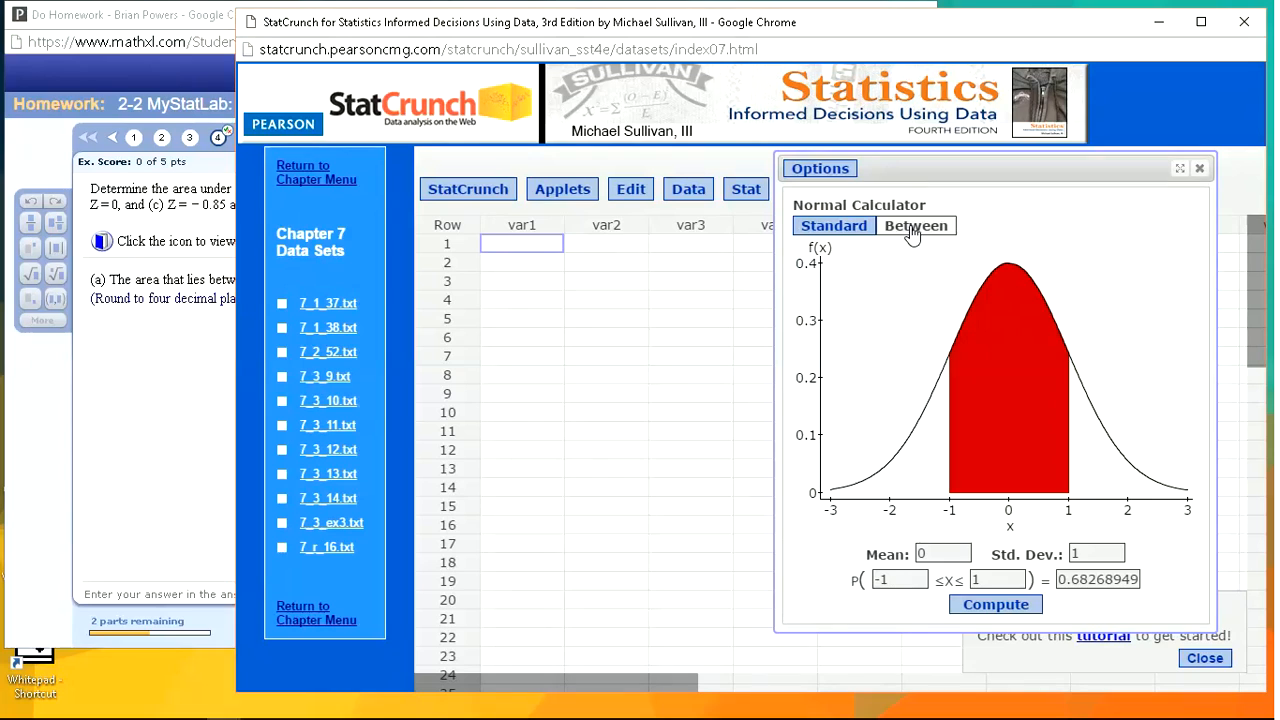
pyautogui.click(212, 372)
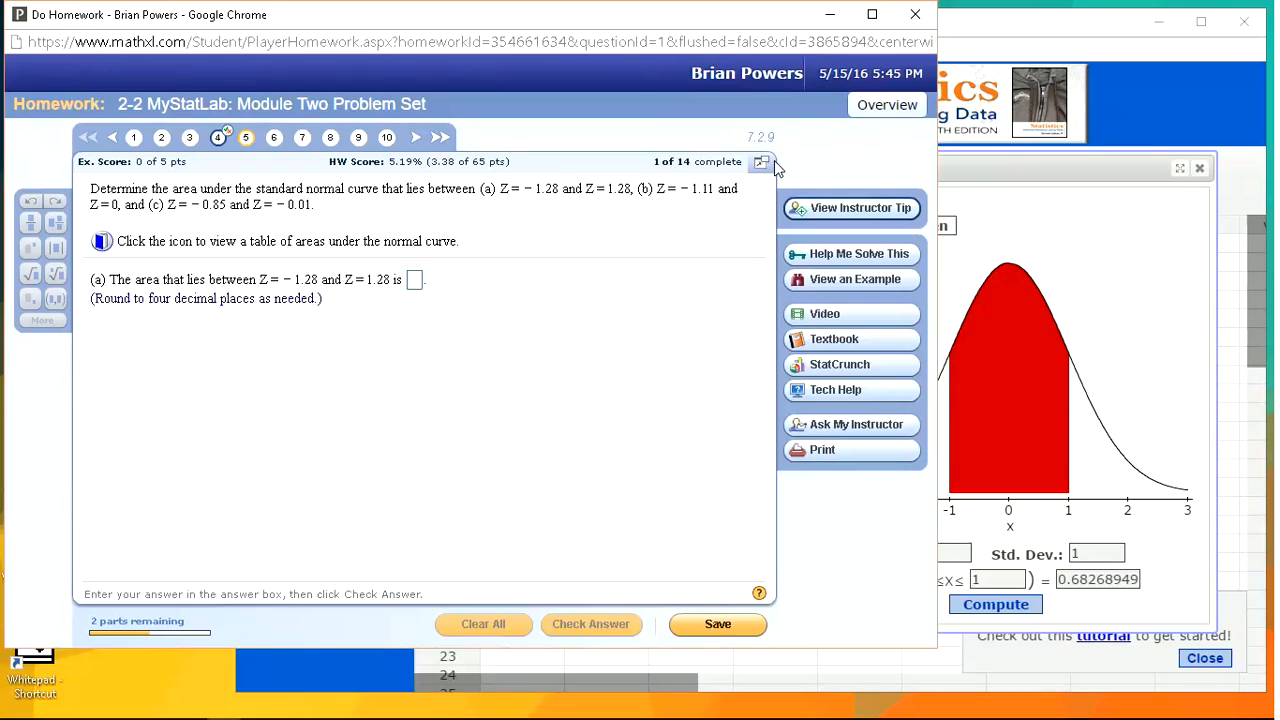
pyautogui.click(987, 548)
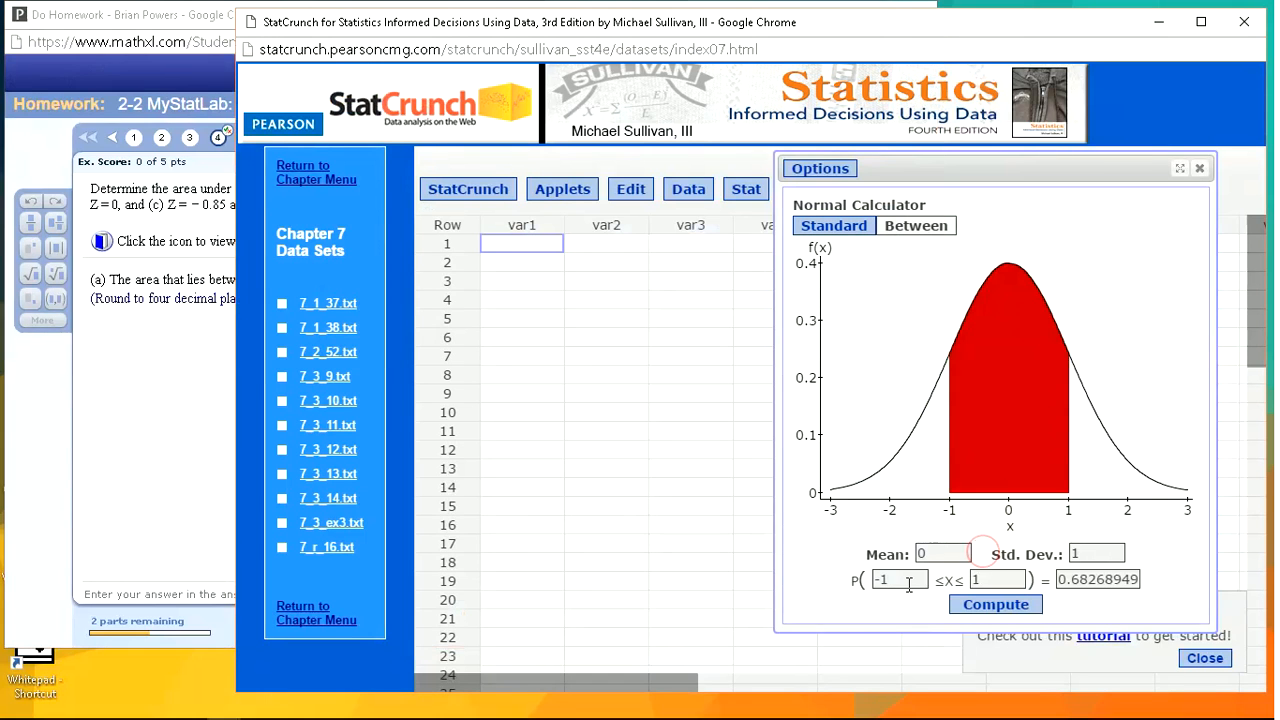
pyautogui.click(910, 582)
pyautogui.write('.2')
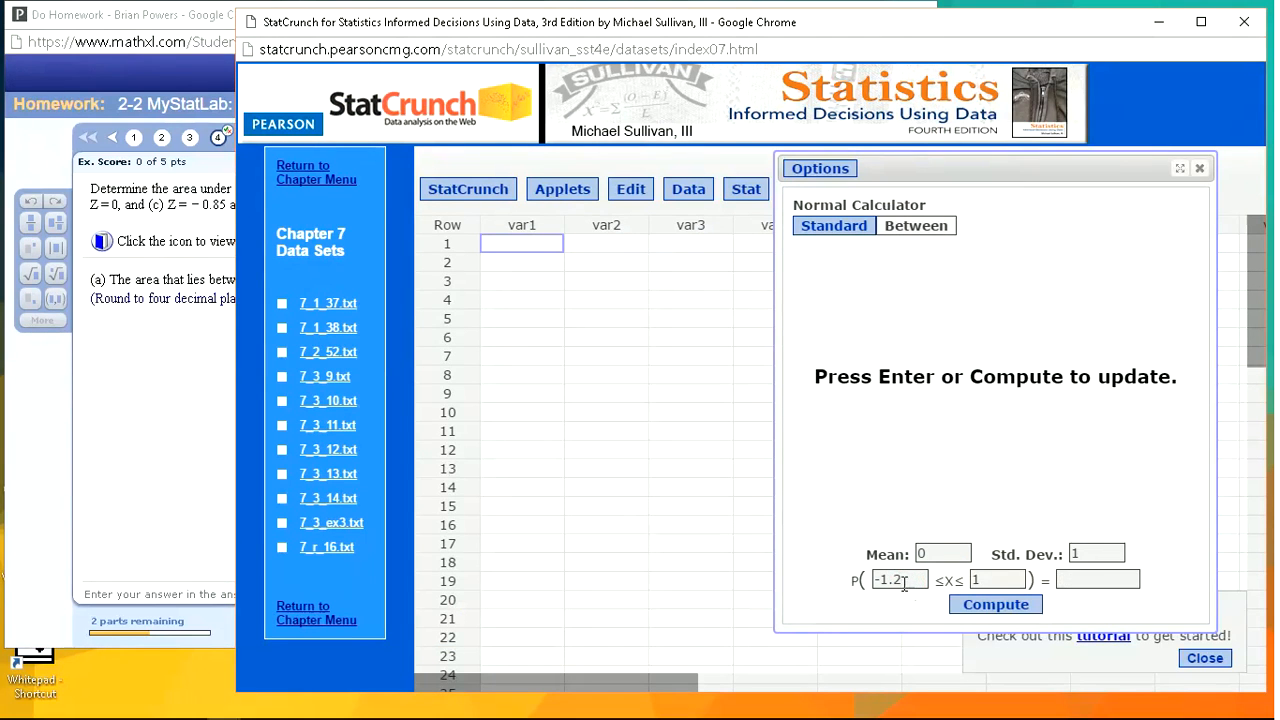
pyautogui.write('8')
pyautogui.click(995, 580)
pyautogui.write('.2')
pyautogui.click(1000, 605)
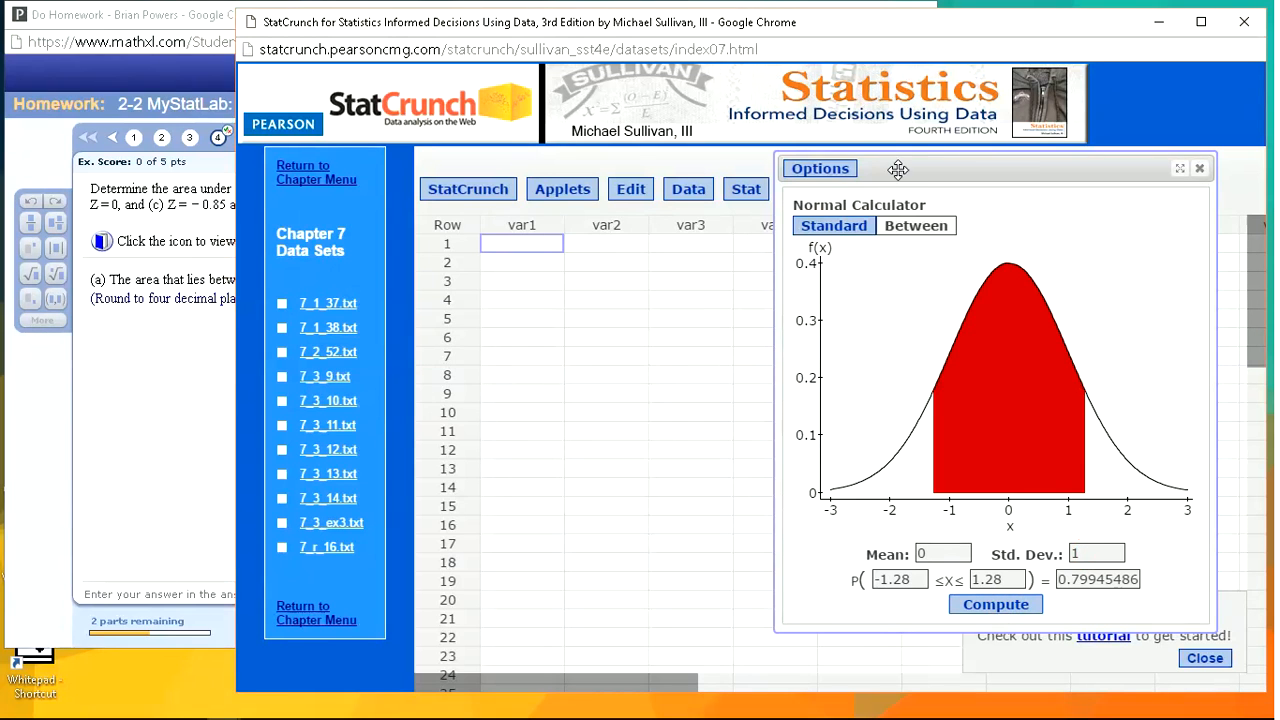
# Arrange the StatCrunch window, its Normal calculator and a narrowed homework window side by side so the question and computed probability are both visible
pyautogui.moveTo(900, 169); pyautogui.dragTo(510, 169)
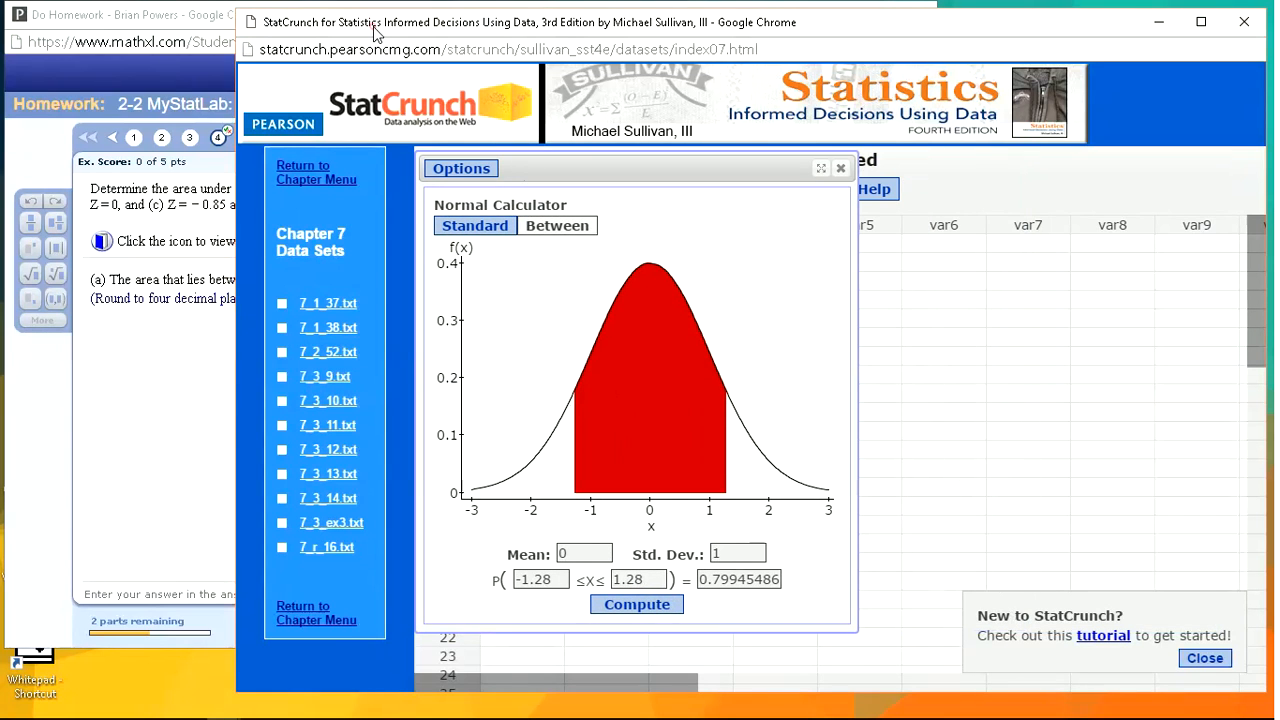
pyautogui.moveTo(809, 54); pyautogui.dragTo(835, 33)
pyautogui.click(648, 14)
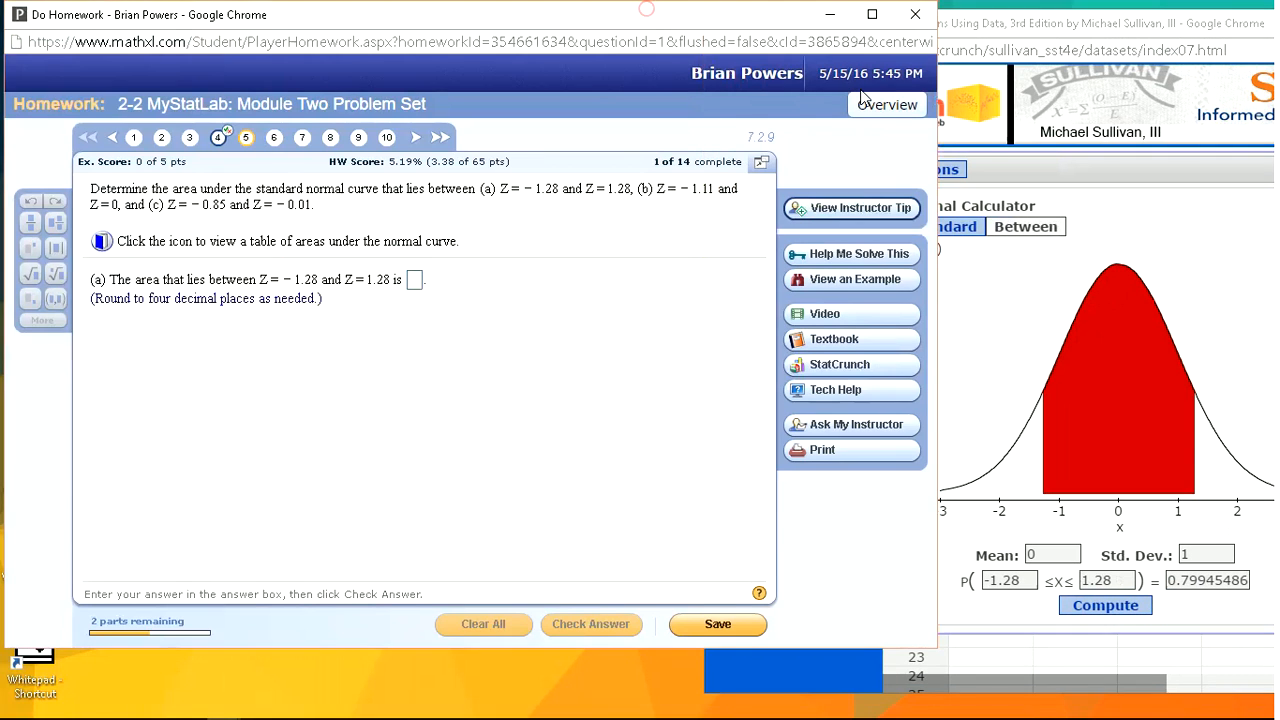
pyautogui.moveTo(937, 91); pyautogui.dragTo(830, 91)
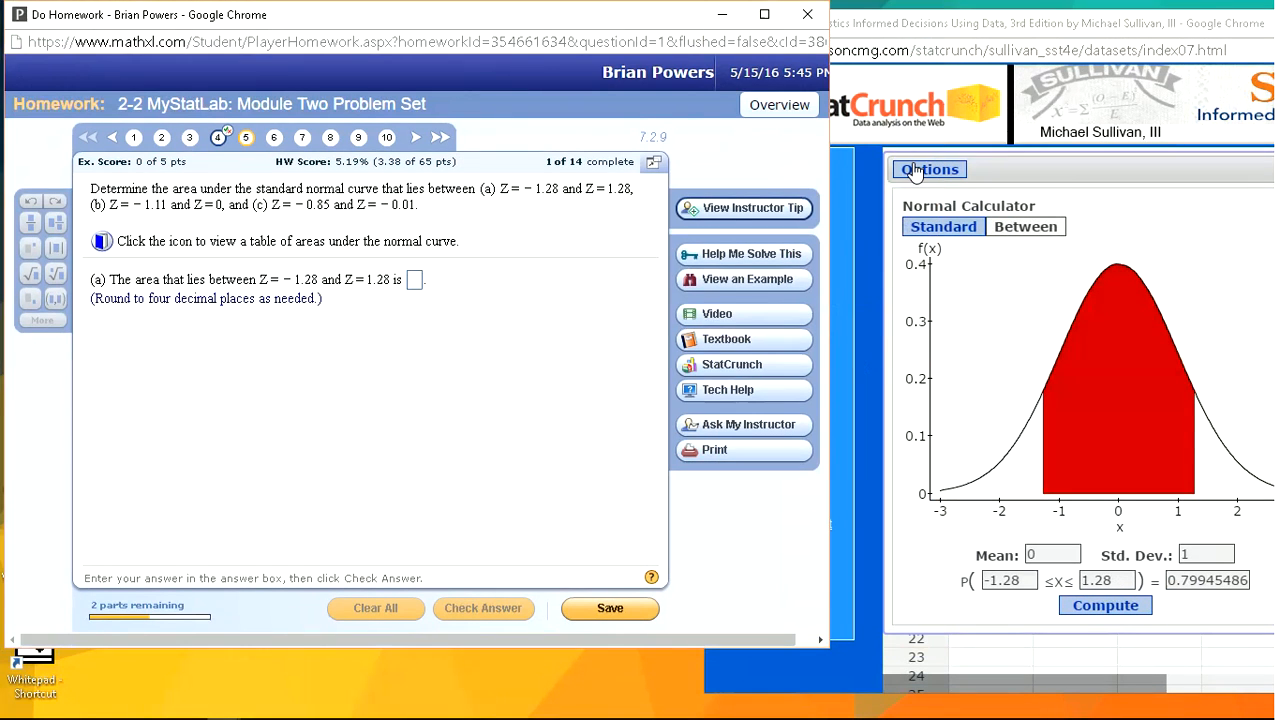
pyautogui.moveTo(880, 42); pyautogui.dragTo(846, 42)
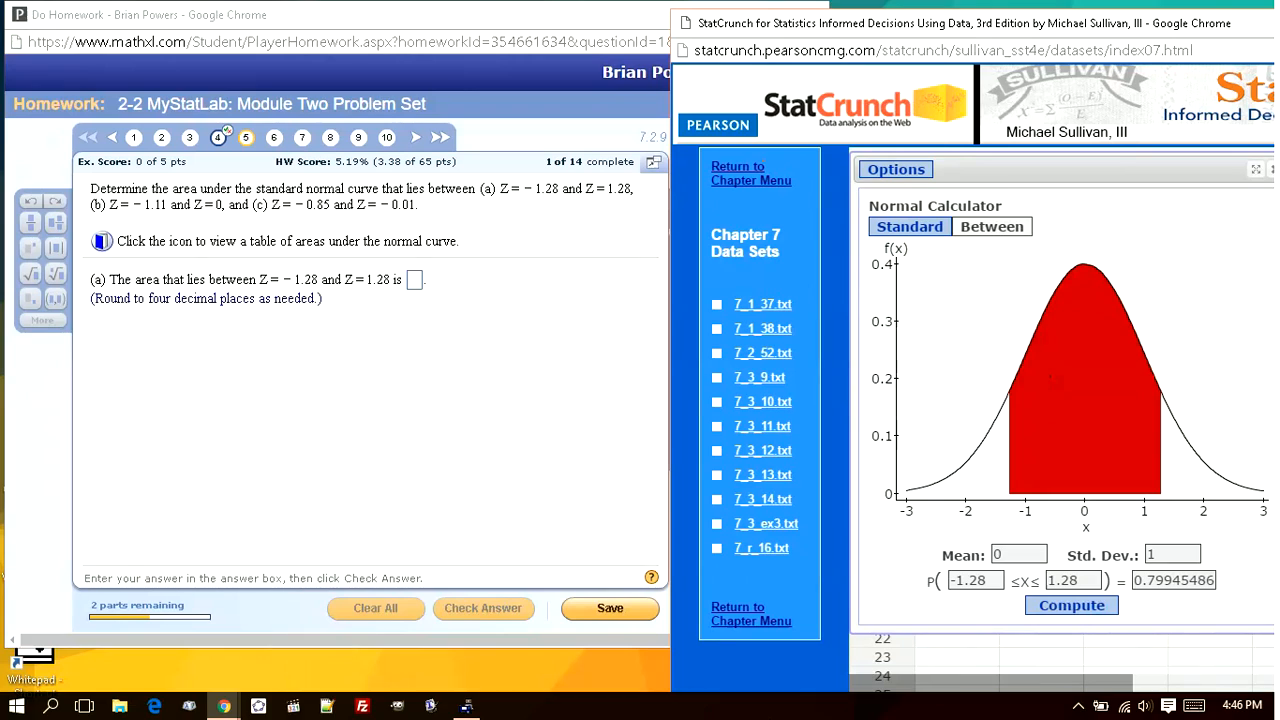
# Enter .7995 as the homework's part (a) answer, submit it and dismiss the feedback
pyautogui.click(416, 281)
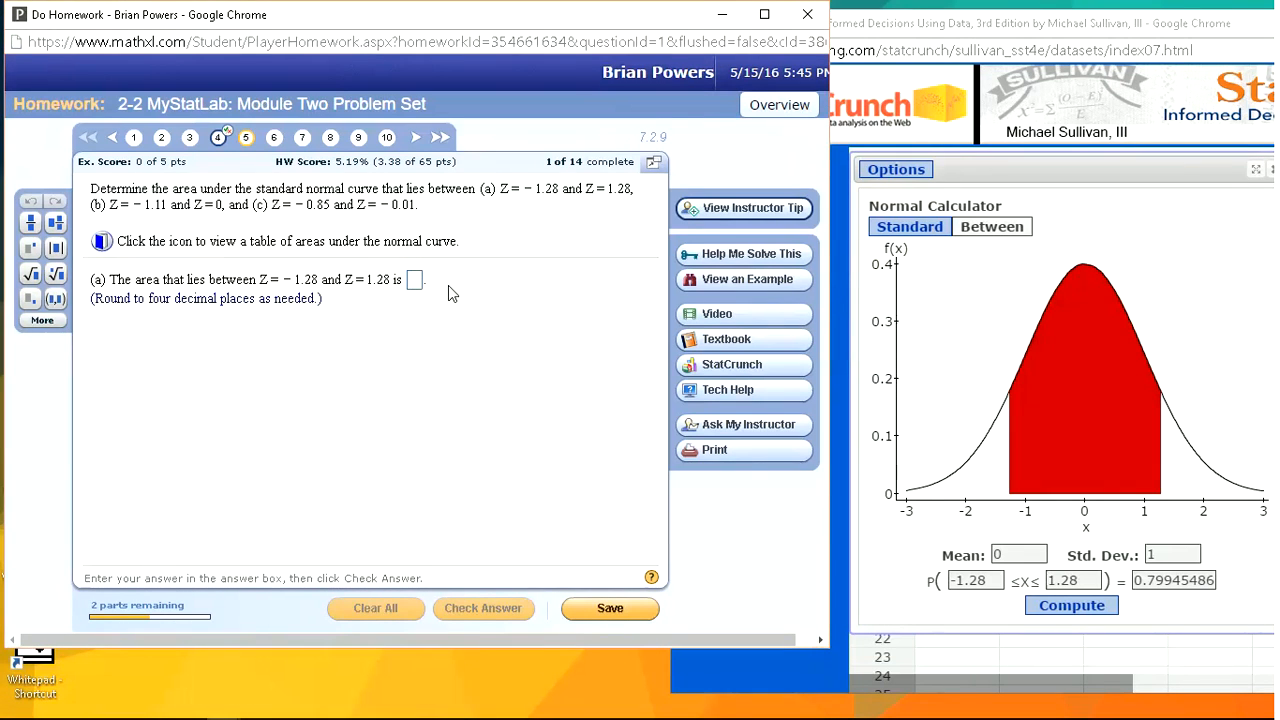
pyautogui.write('.7995')
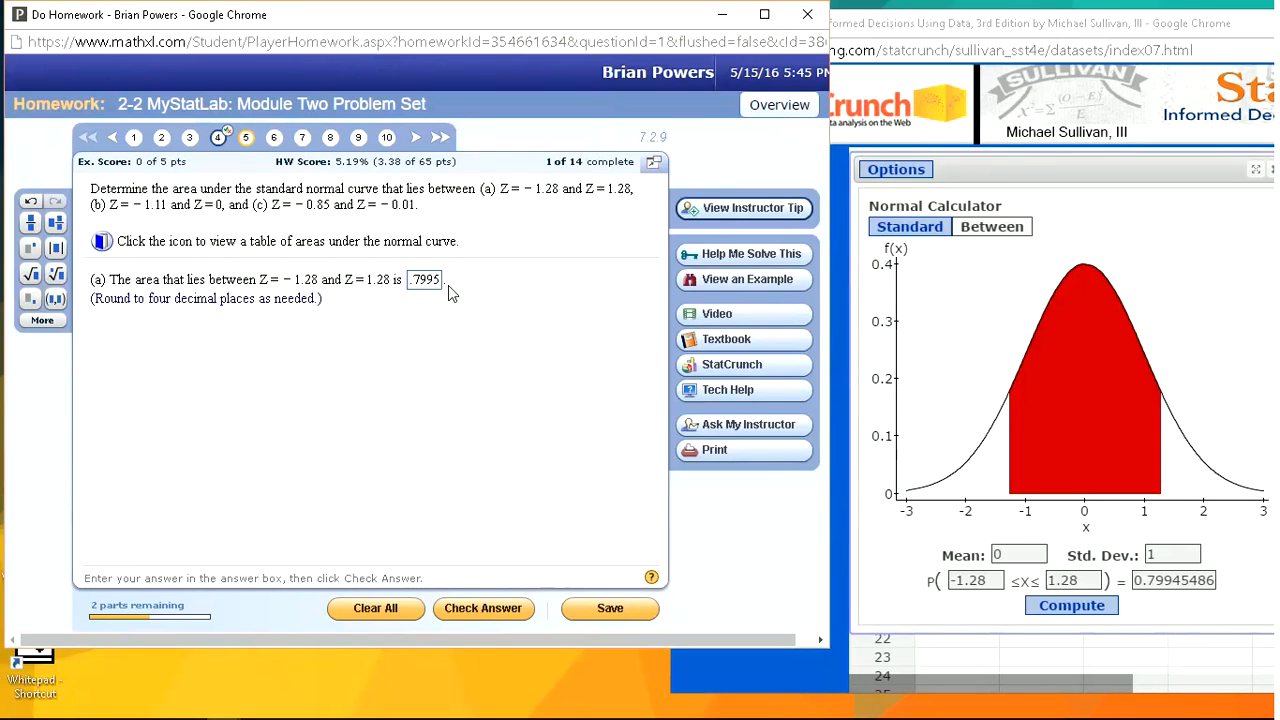
pyautogui.press('Return')
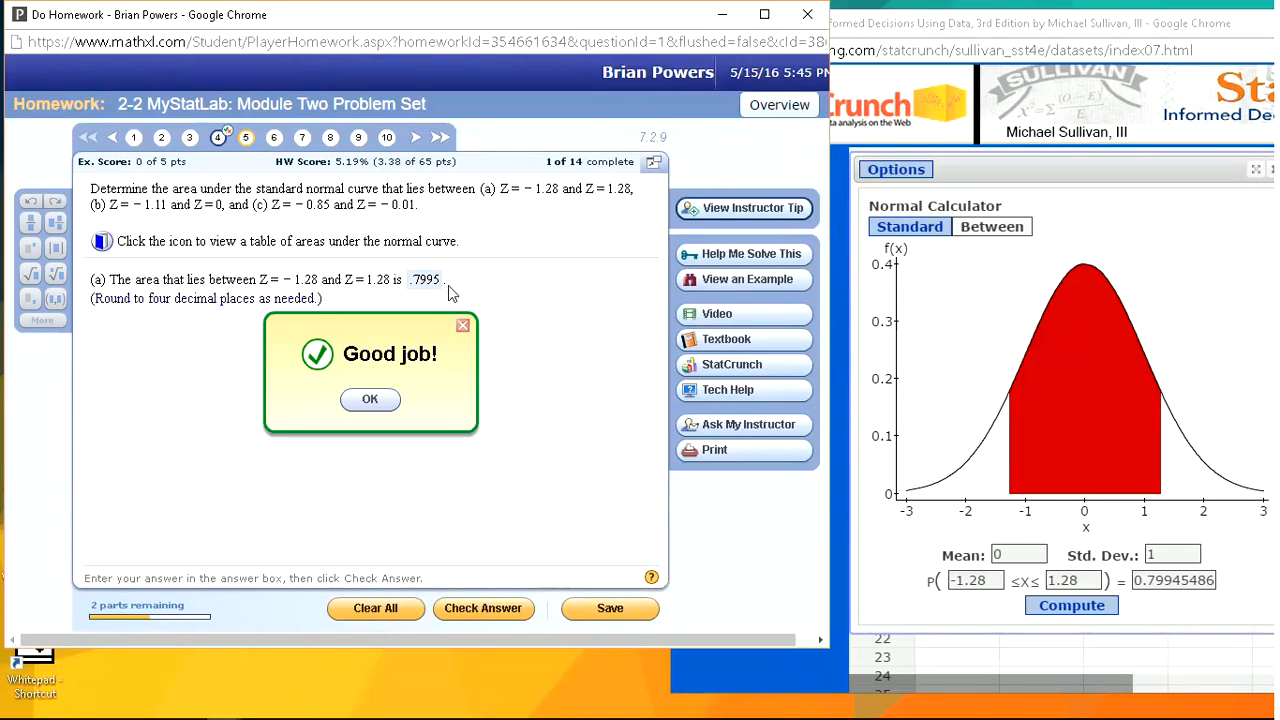
pyautogui.press('Return')
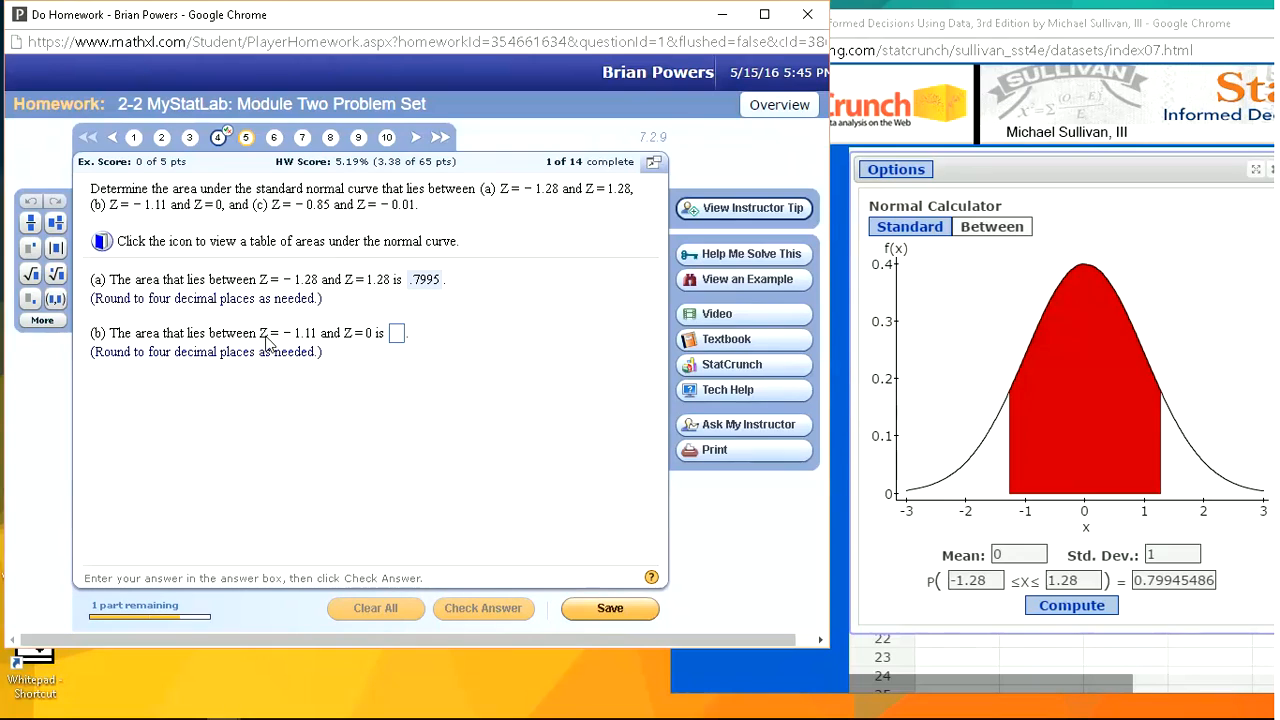
# Compute P(-1.11 ≤ X ≤ 0) in the StatCrunch Normal calculator
pyautogui.click(988, 585)
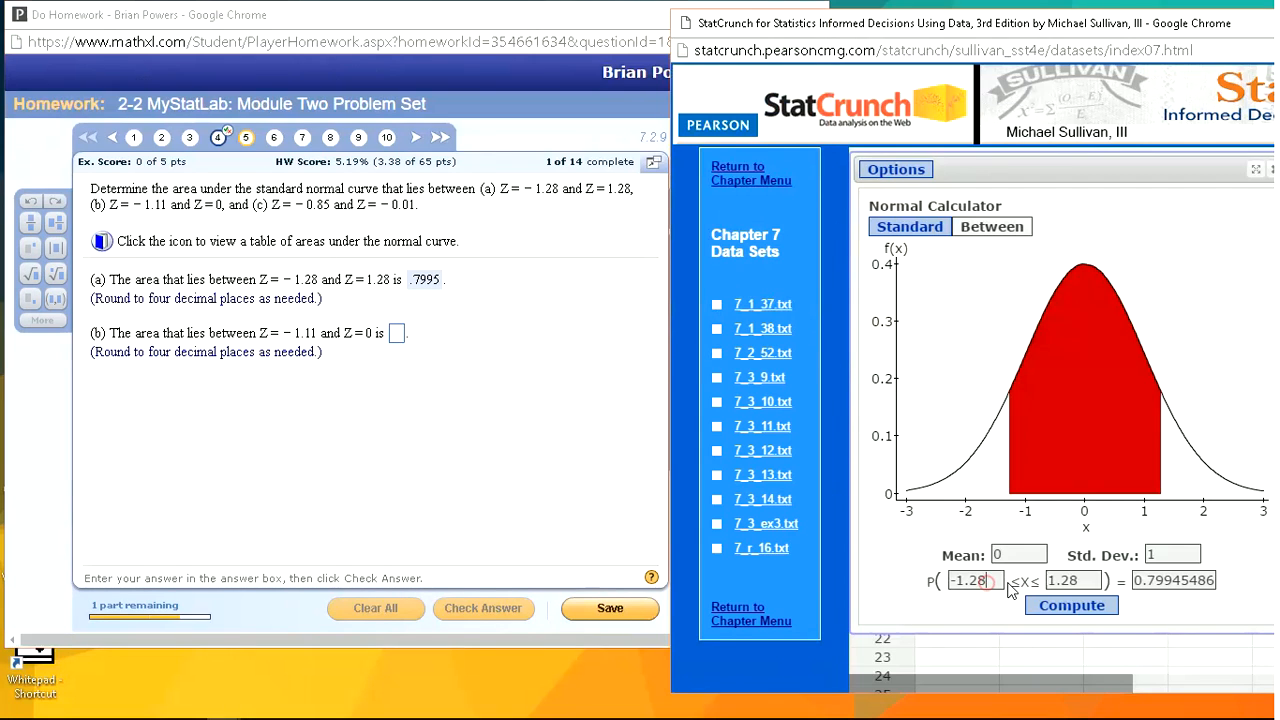
pyautogui.press('BackSpace')
pyautogui.press('BackSpace')
pyautogui.write('11')
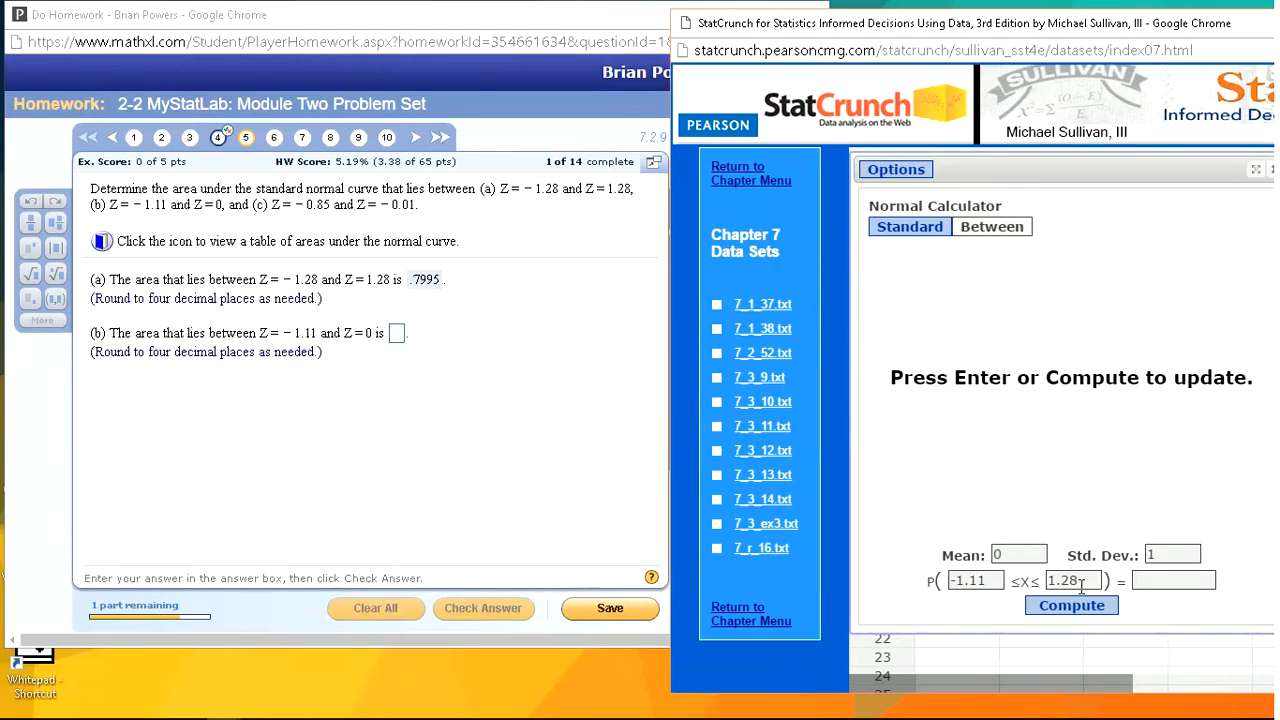
pyautogui.click(1080, 588)
pyautogui.press('BackSpace')
pyautogui.press('BackSpace')
pyautogui.press('BackSpace')
pyautogui.click(1090, 612)
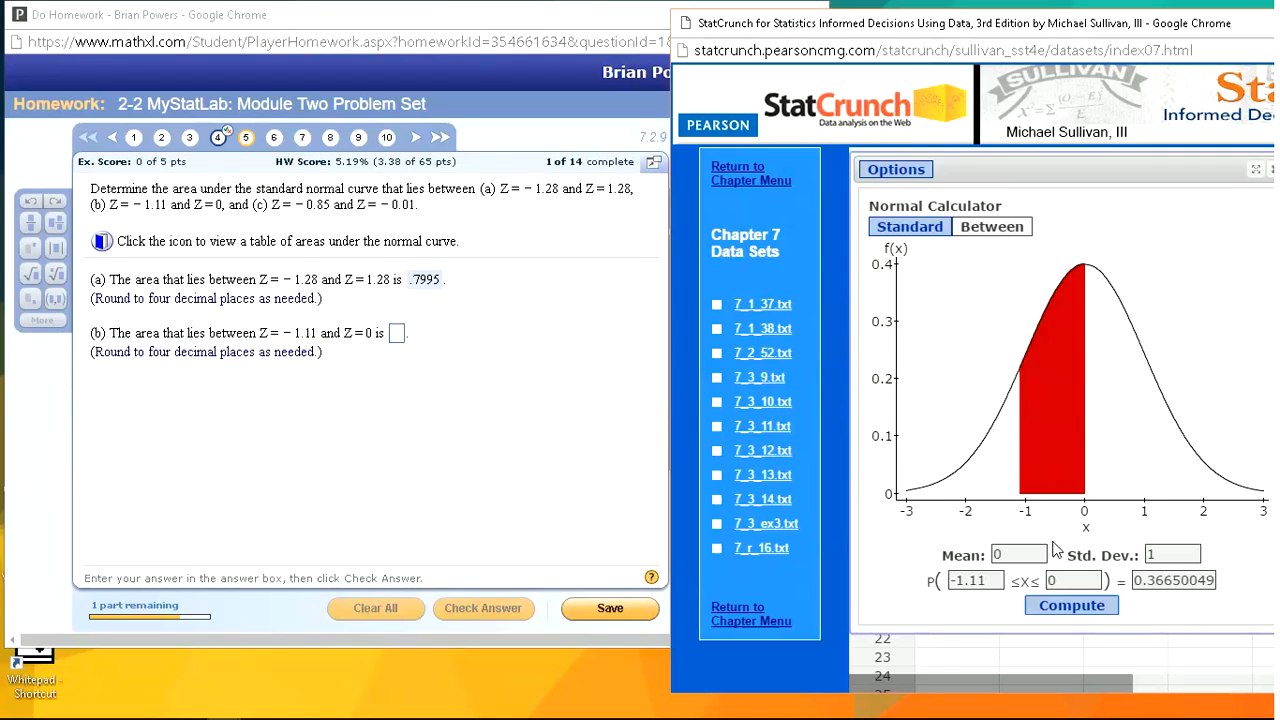
# Copy .3665 from the calculated probability into the homework's part (b) answer, submit it and dismiss the feedback
pyautogui.moveTo(1141, 583); pyautogui.dragTo(1181, 583)
pyautogui.hotkey('ctrl', 'c')
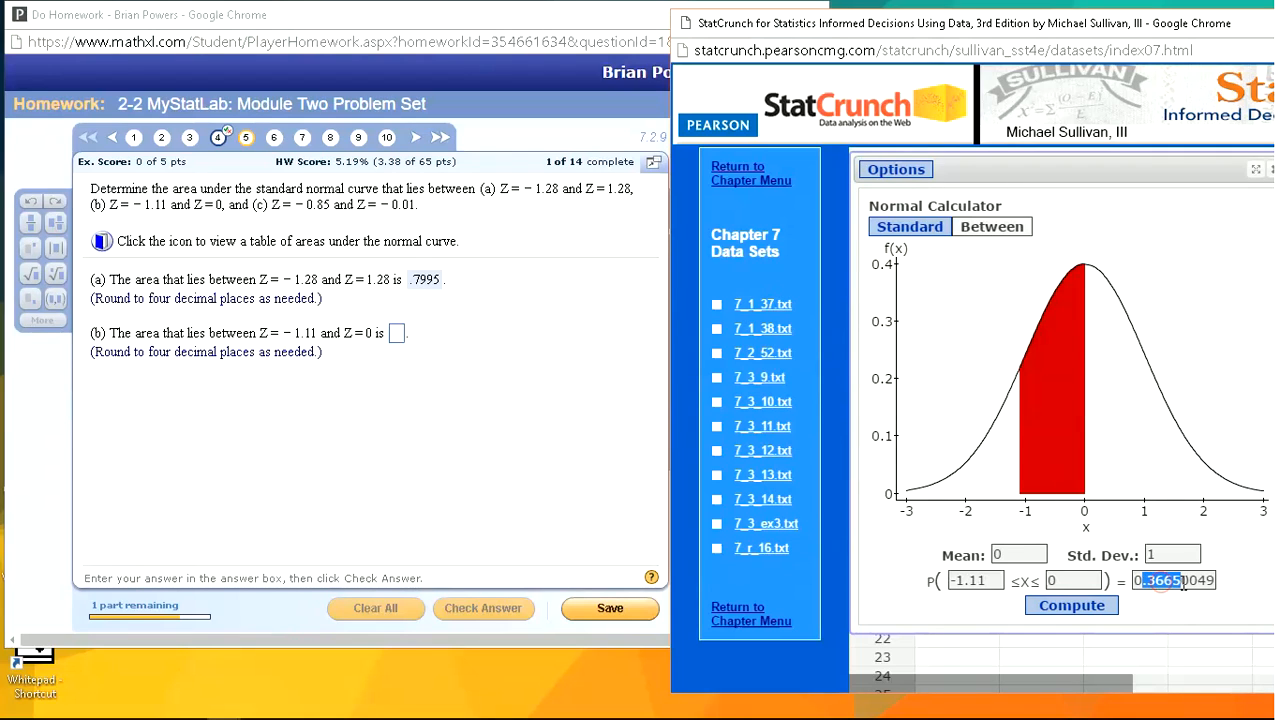
pyautogui.click(397, 333)
pyautogui.hotkey('ctrl', 'v')
pyautogui.press('Return')
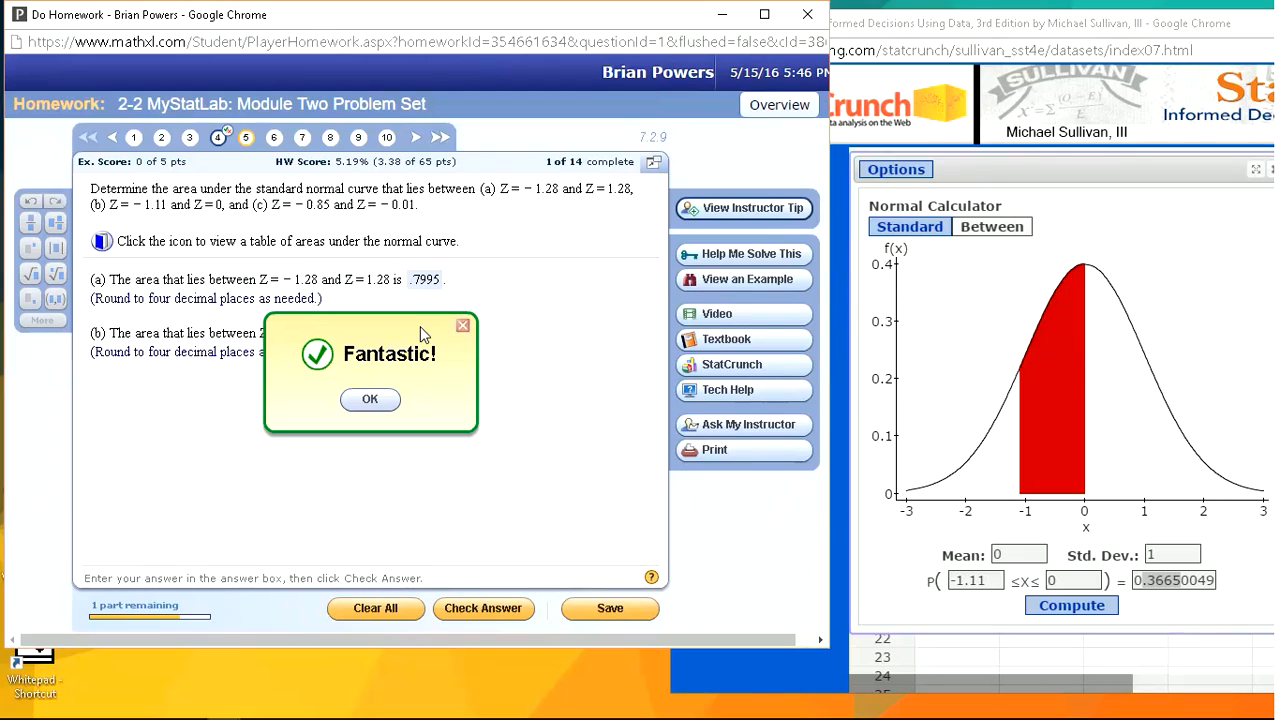
pyautogui.press('Return')
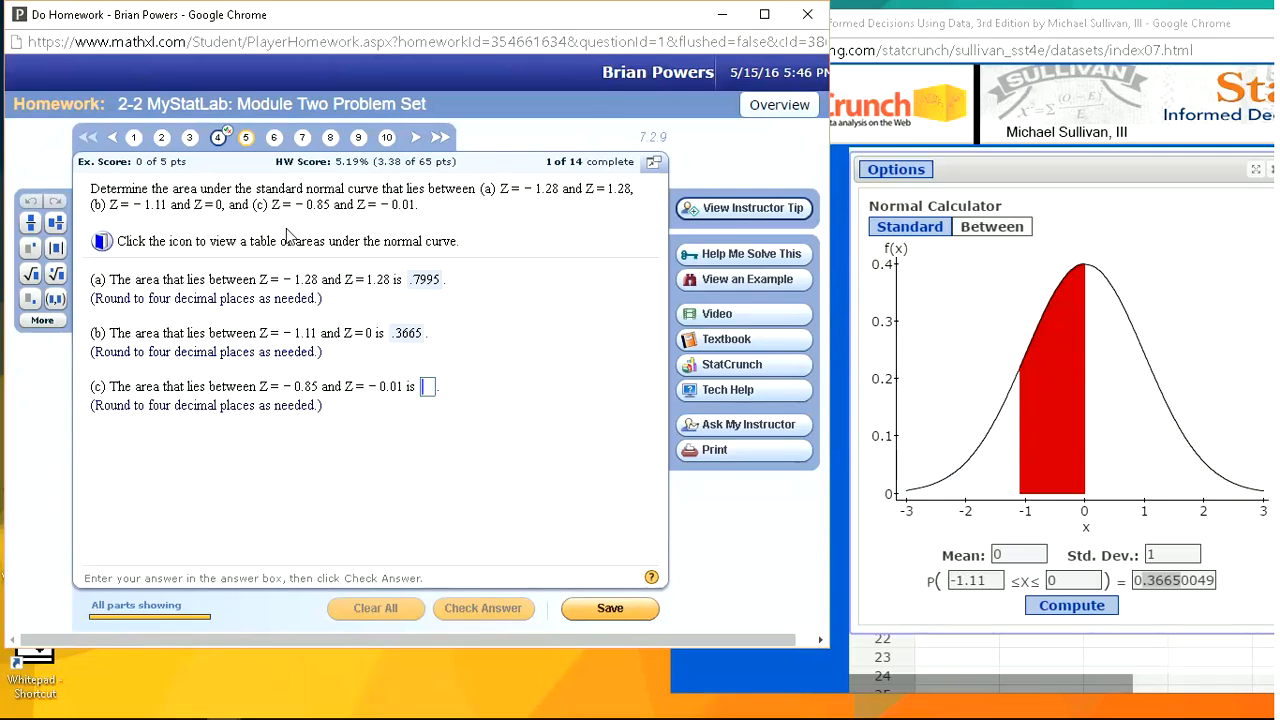
# Go to homework question 6, confirming that question 5 is left incomplete
pyautogui.click(274, 138)
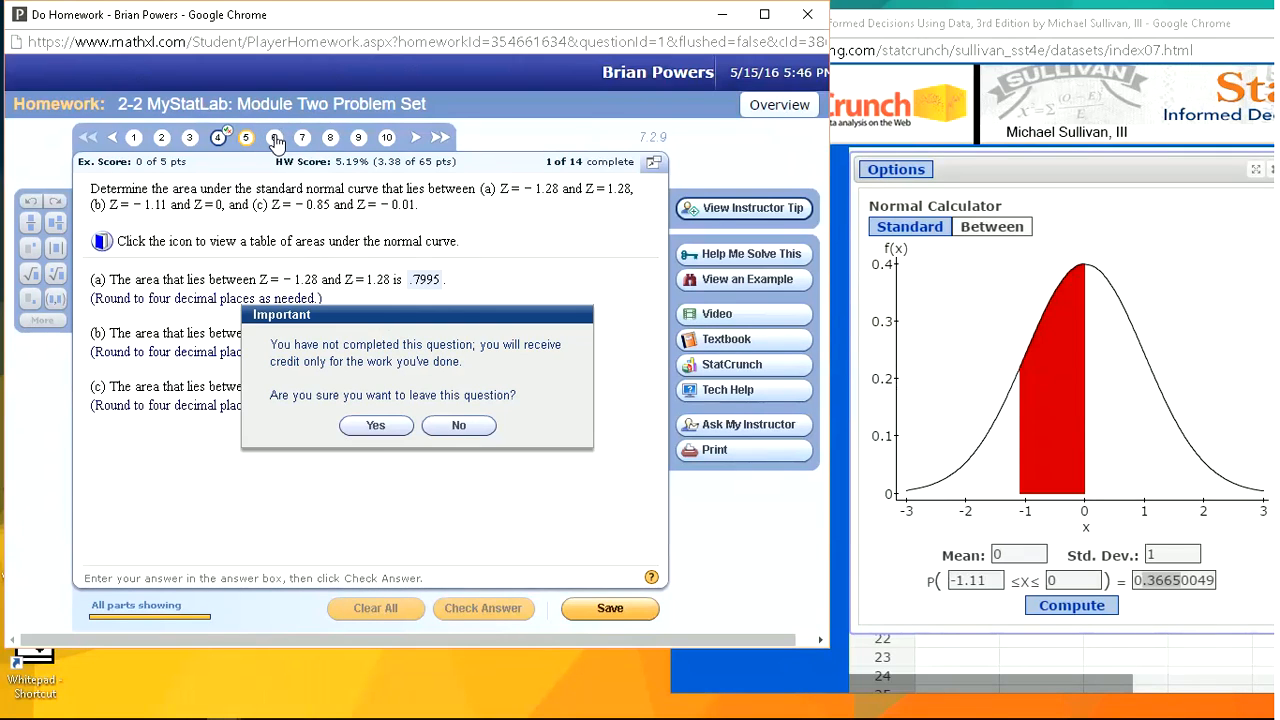
pyautogui.click(372, 424)
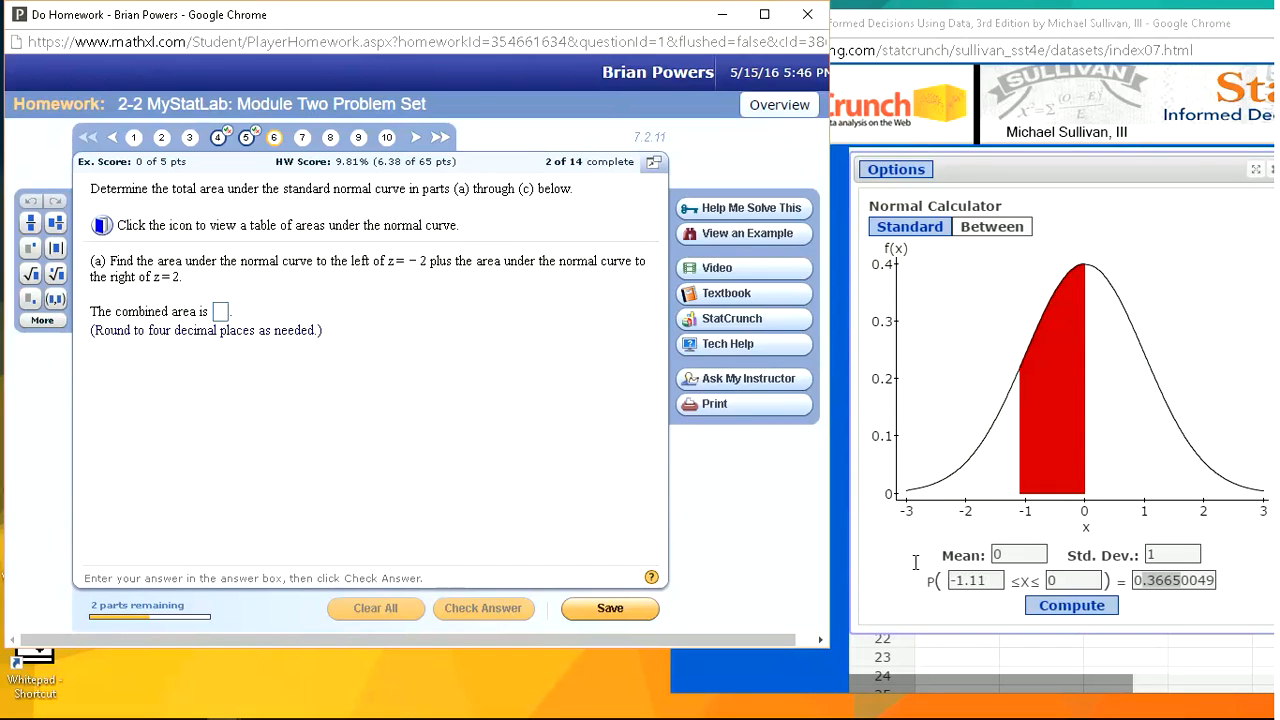
# Compute P(X ≤ -2) with the StatCrunch Normal calculator in Standard mode
pyautogui.click(925, 226)
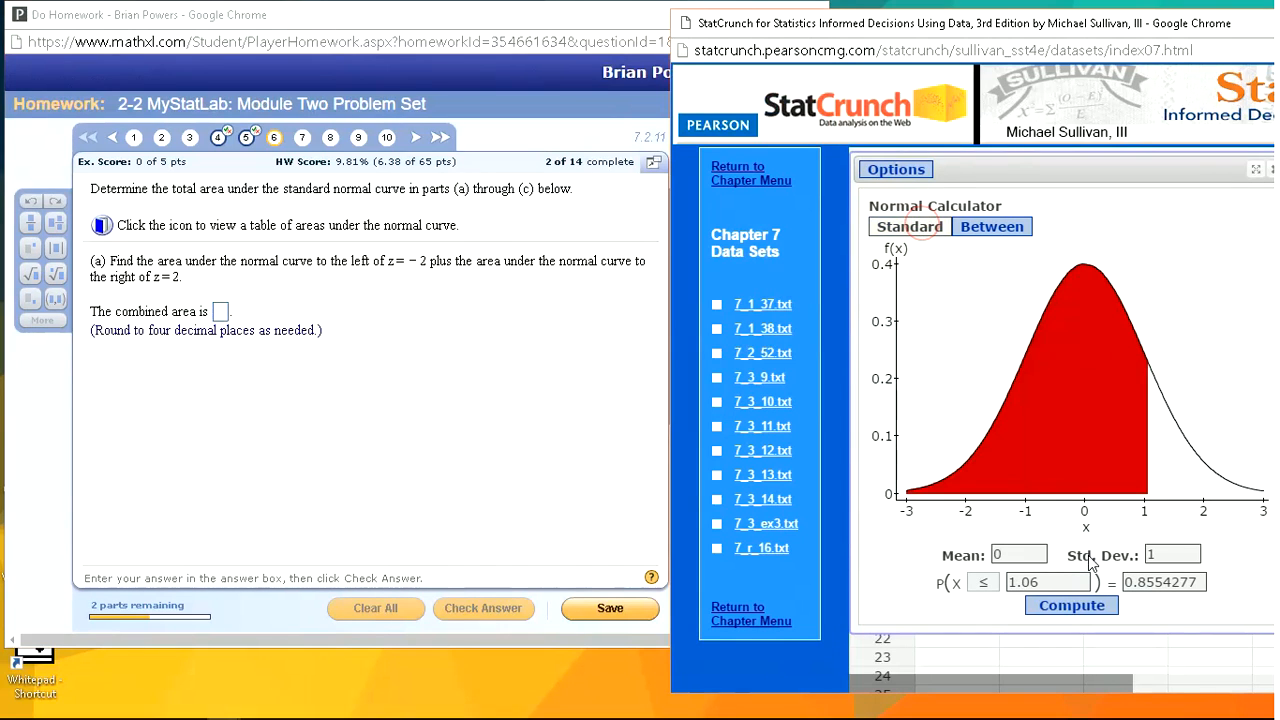
pyautogui.doubleClick(1044, 583)
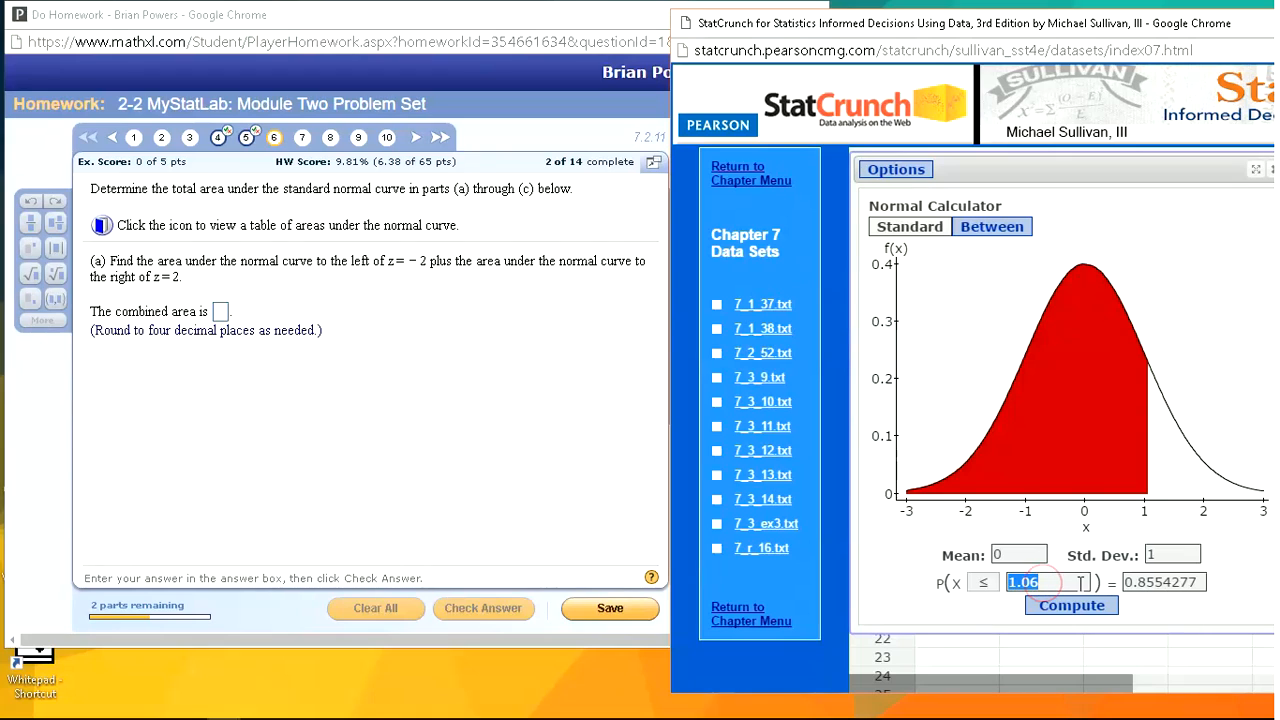
pyautogui.write('-2')
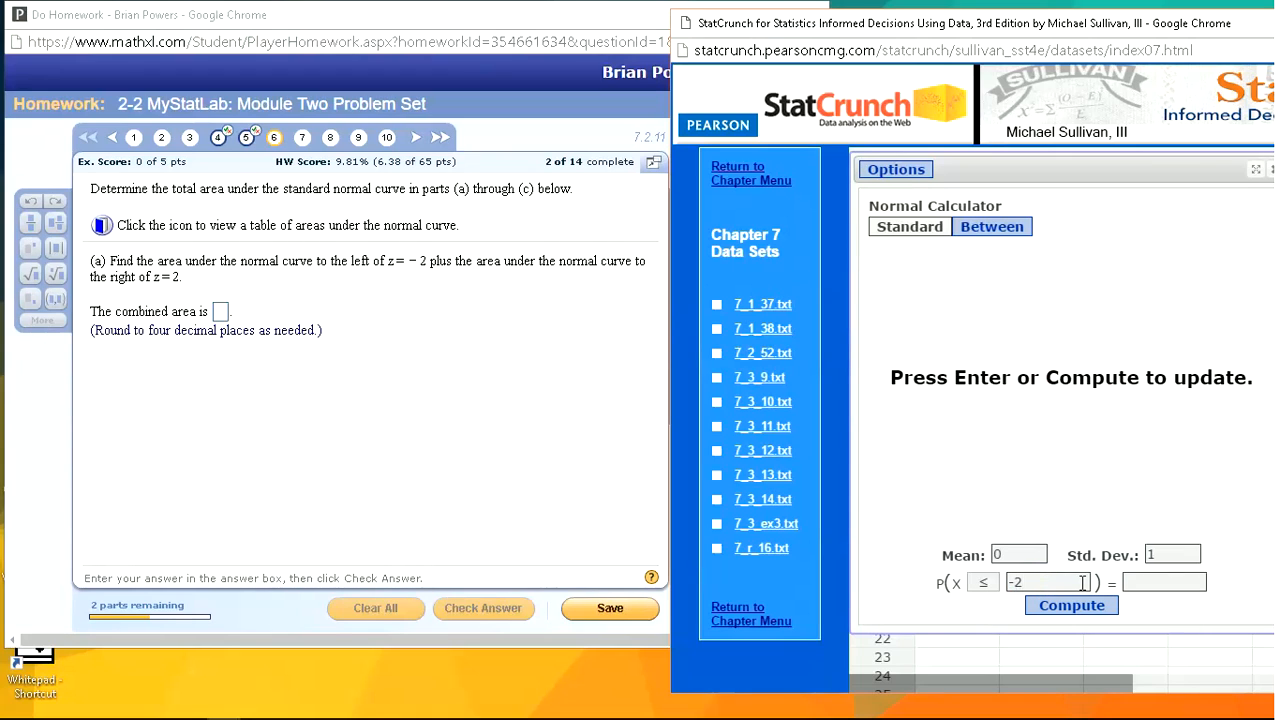
pyautogui.press('Return')
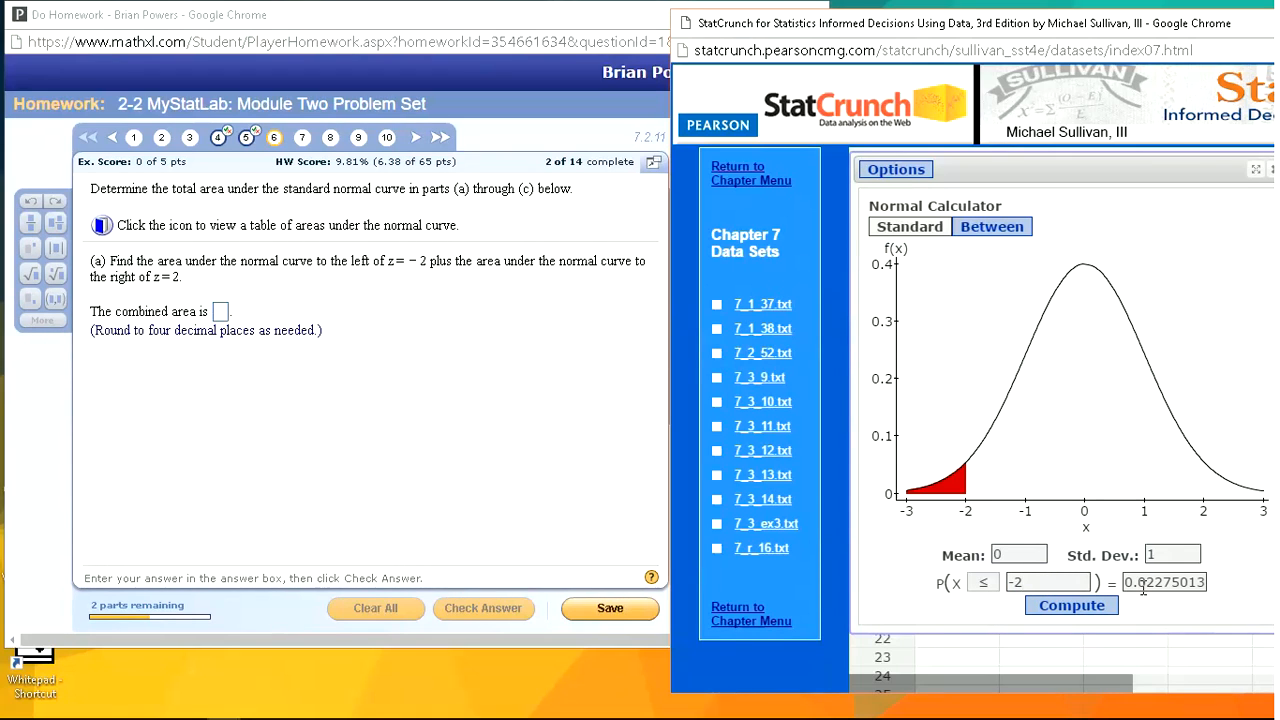
# Switch to the TI-83 Plus calculator, move it clear of the StatCrunch result and start a sum with .02275 +
pyautogui.click(468, 706)
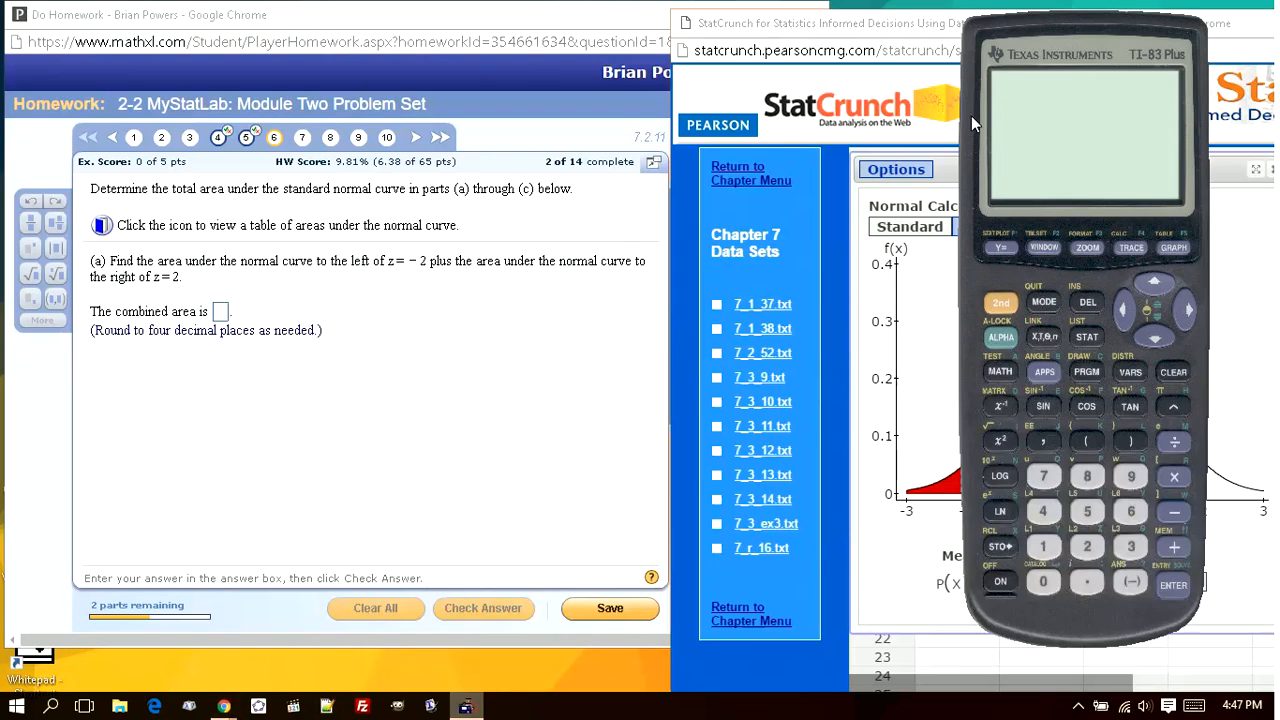
pyautogui.moveTo(1117, 33); pyautogui.dragTo(580, 73)
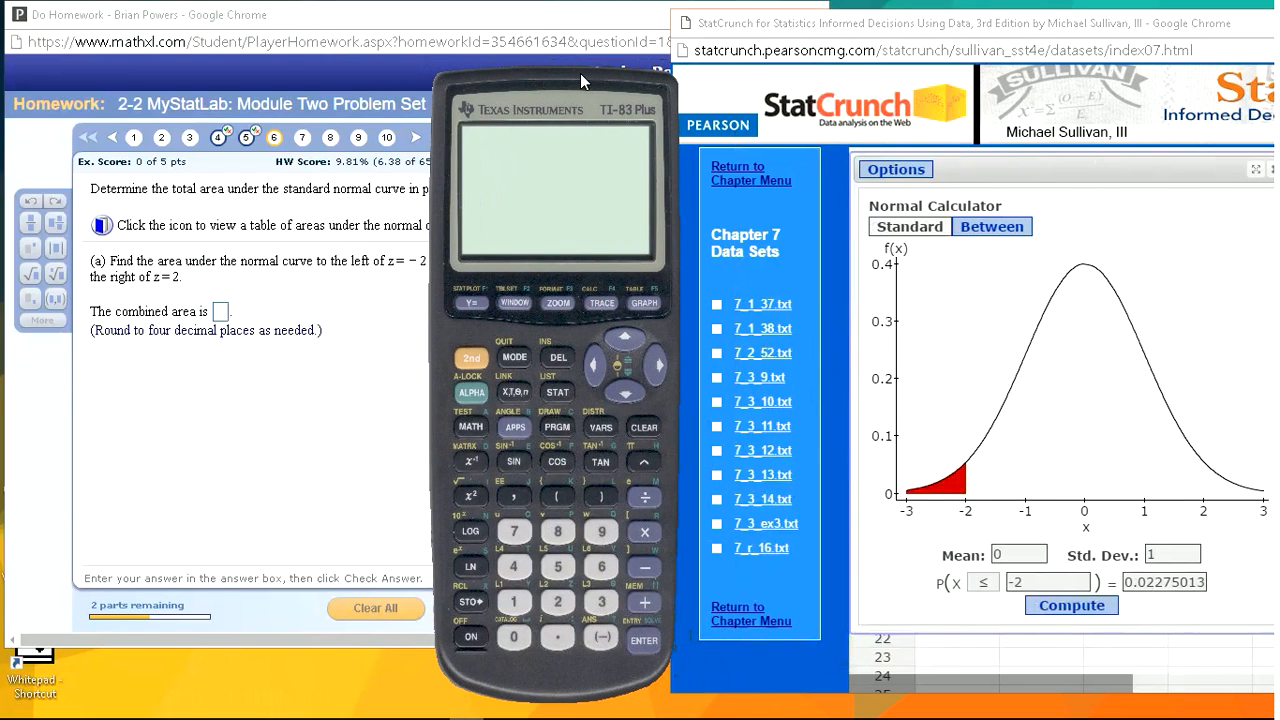
pyautogui.write('.02275')
pyautogui.click(640, 605)
# Compute P(X ≥ 2) in the StatCrunch Normal calculator and return to the sum on the TI-83 Plus
pyautogui.click(983, 582)
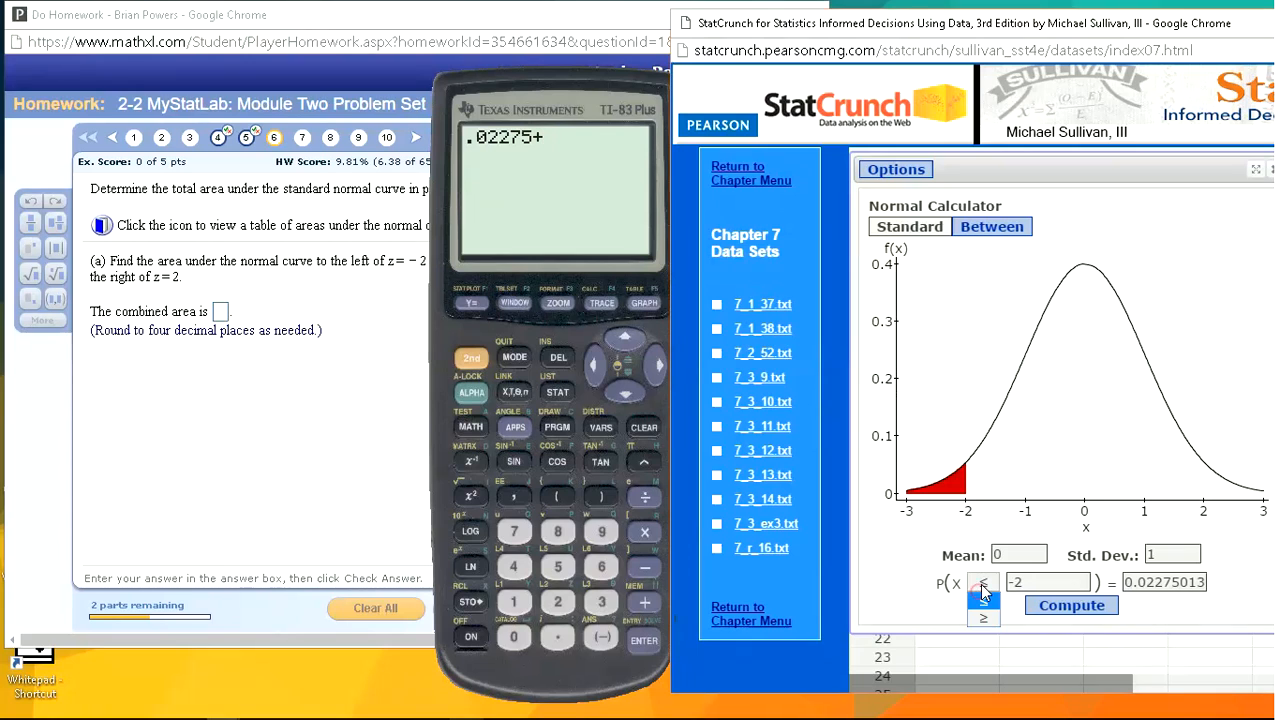
pyautogui.click(988, 618)
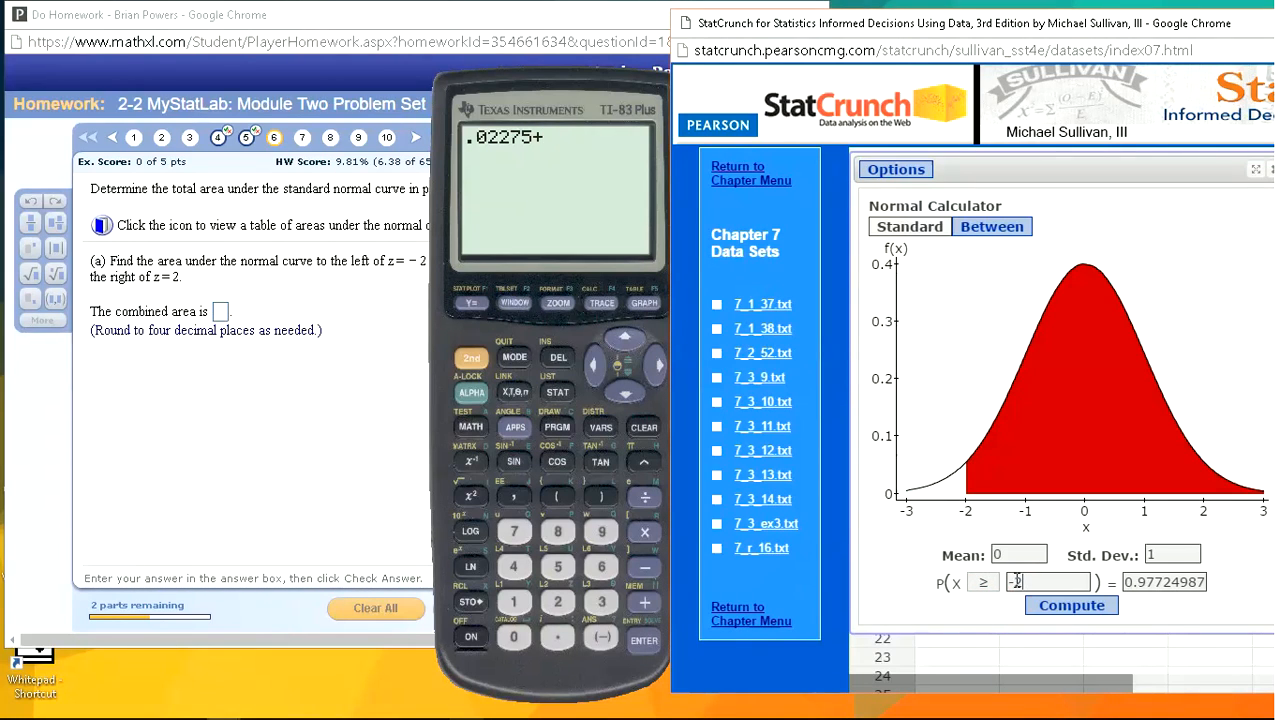
pyautogui.click(1010, 581)
pyautogui.press('Delete')
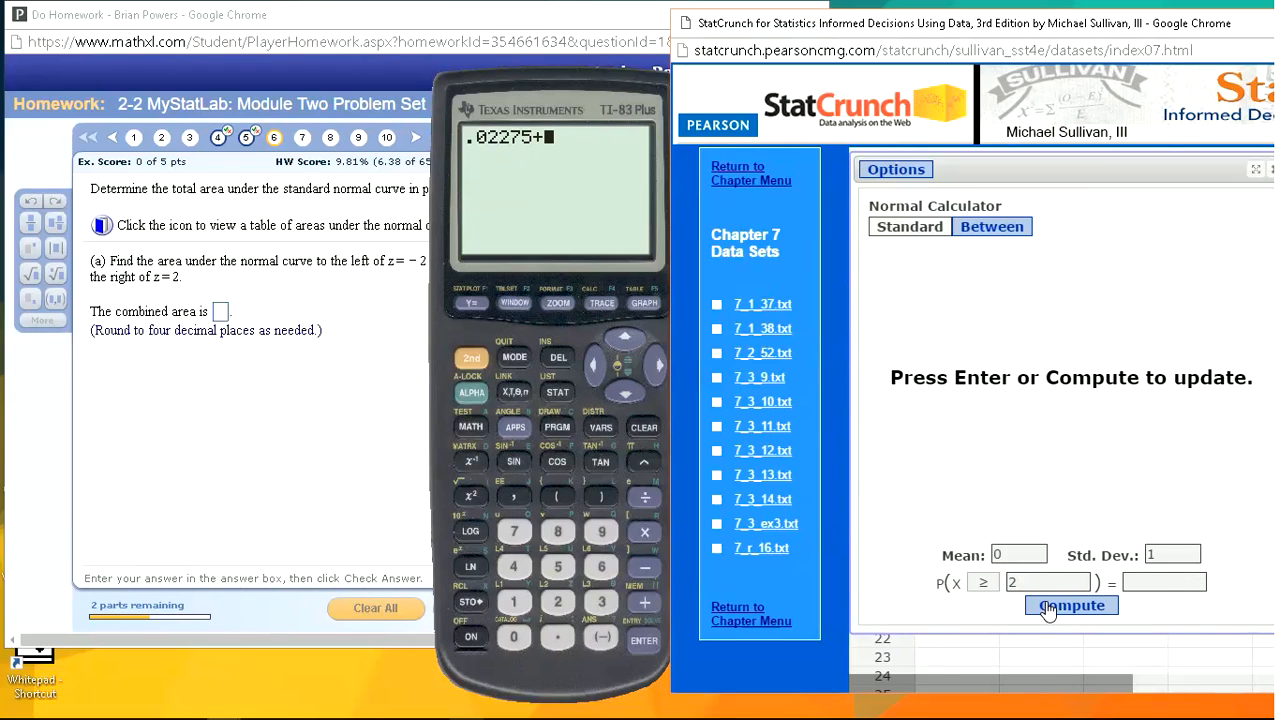
pyautogui.click(1047, 607)
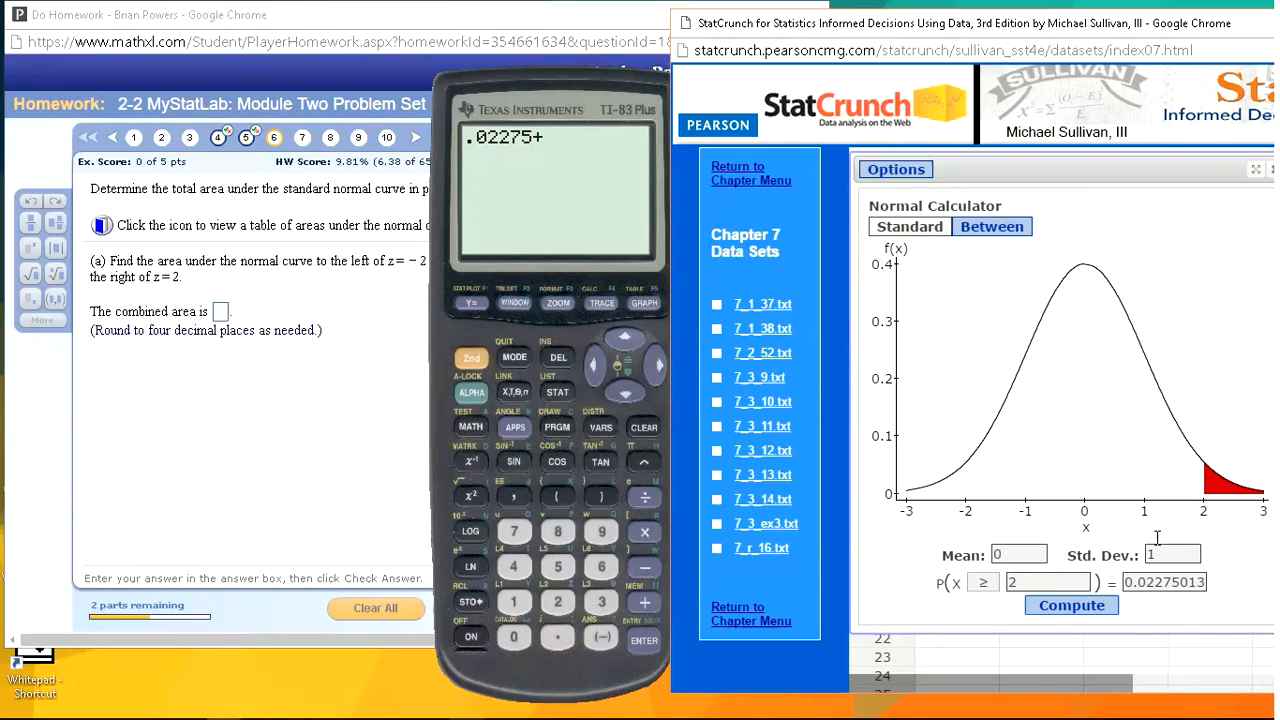
pyautogui.click(580, 152)
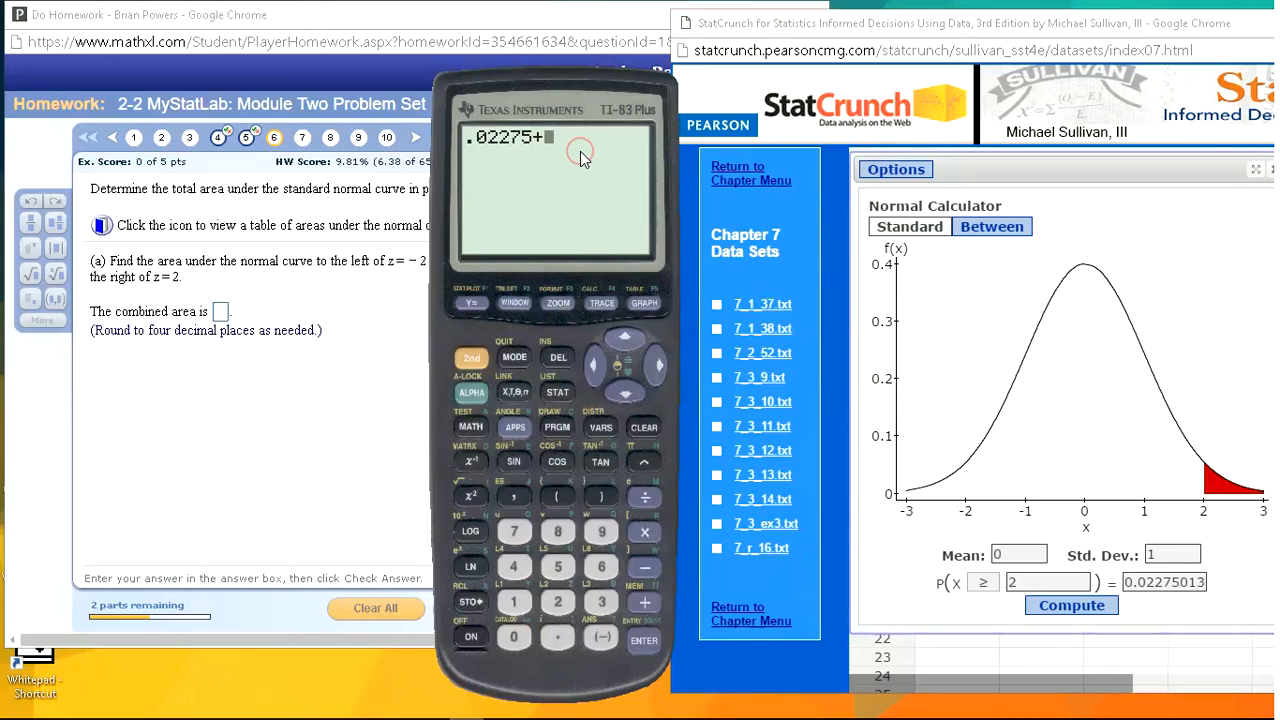
# Complete the TI-83 Plus sum with .02275 as the second tail area and evaluate it
pyautogui.write('.02275')
pyautogui.press('Return')
# Compute P(-2 ≤ X ≤ 2) with the StatCrunch Normal calculator in Between mode
pyautogui.click(990, 228)
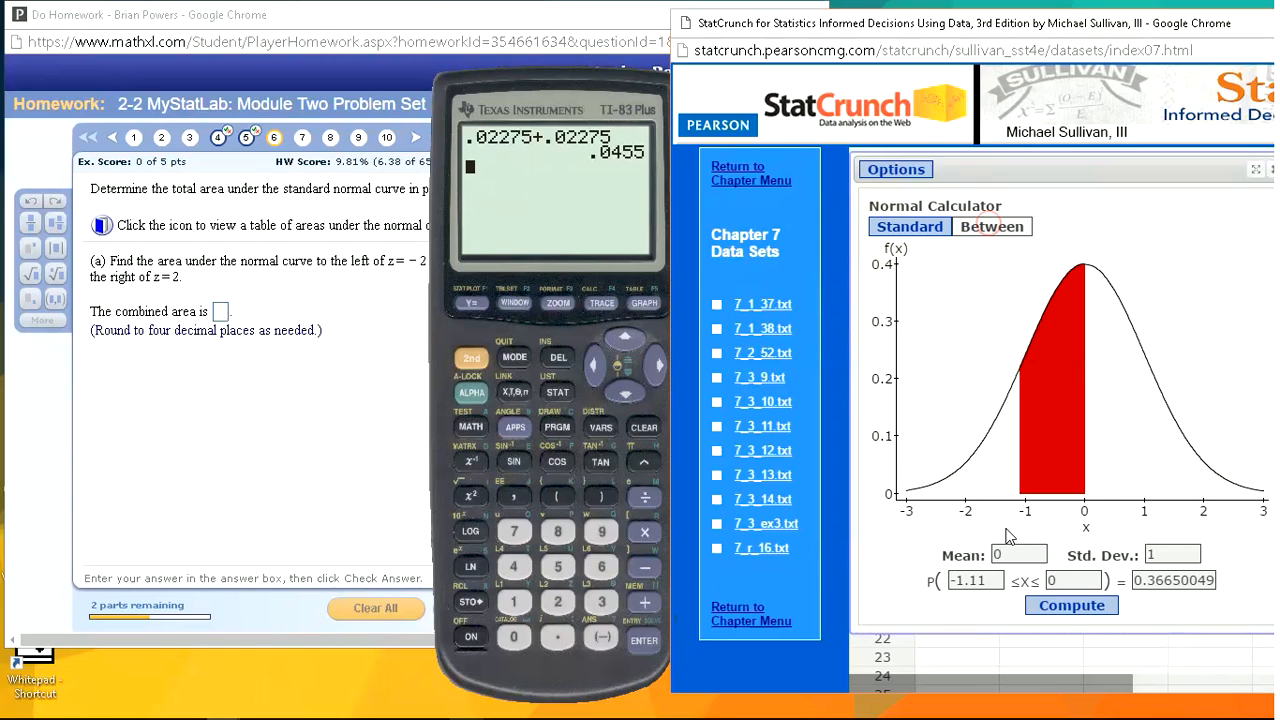
pyautogui.moveTo(988, 578); pyautogui.dragTo(937, 551)
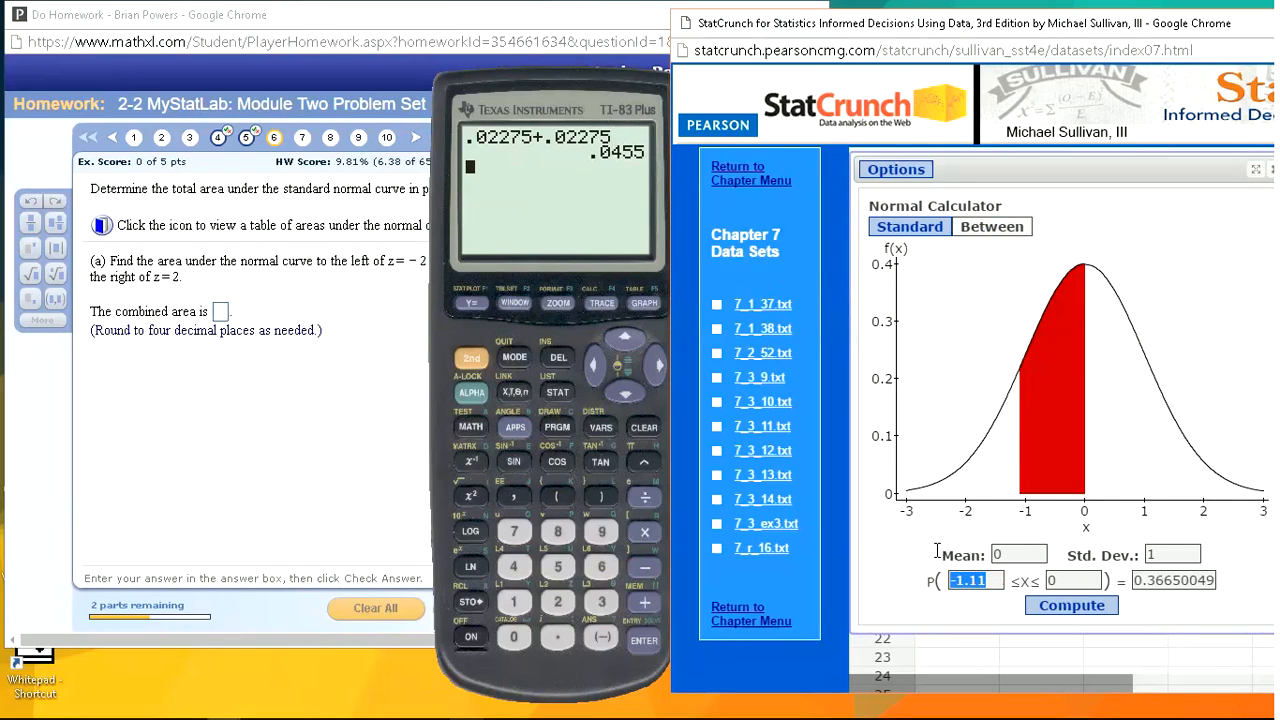
pyautogui.write('-2')
pyautogui.press('Tab')
pyautogui.write('2')
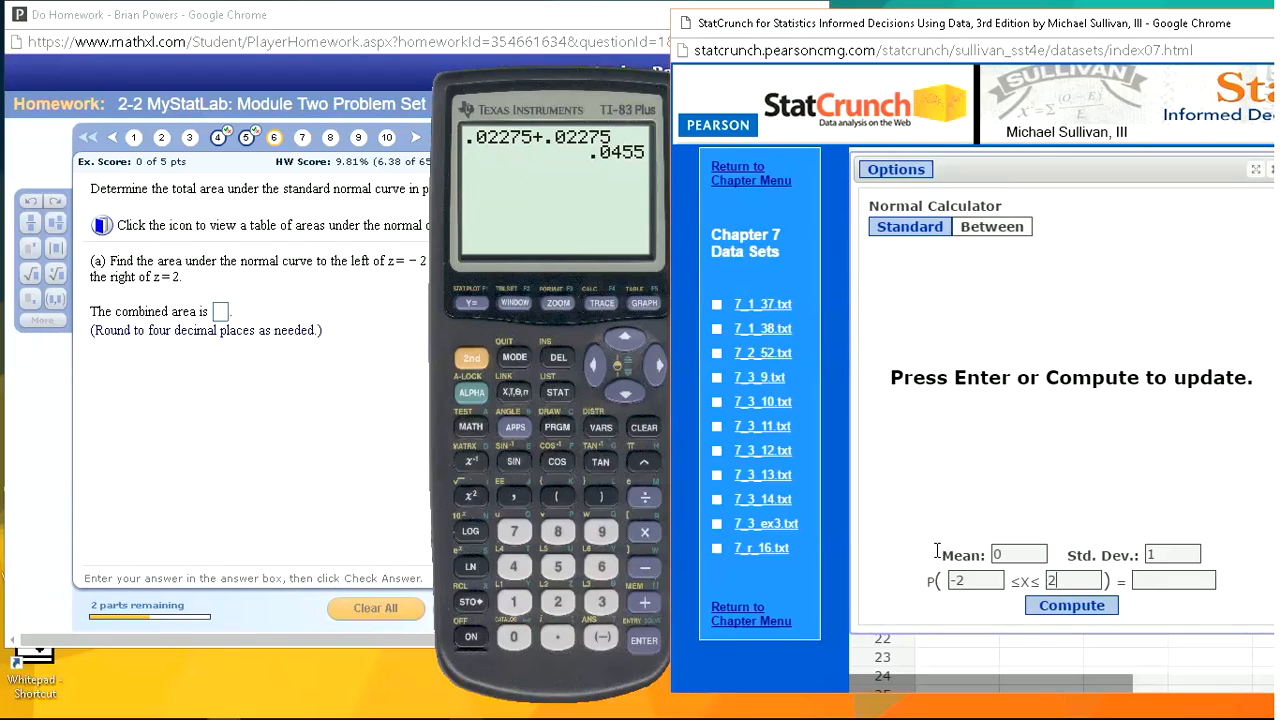
pyautogui.click(1063, 606)
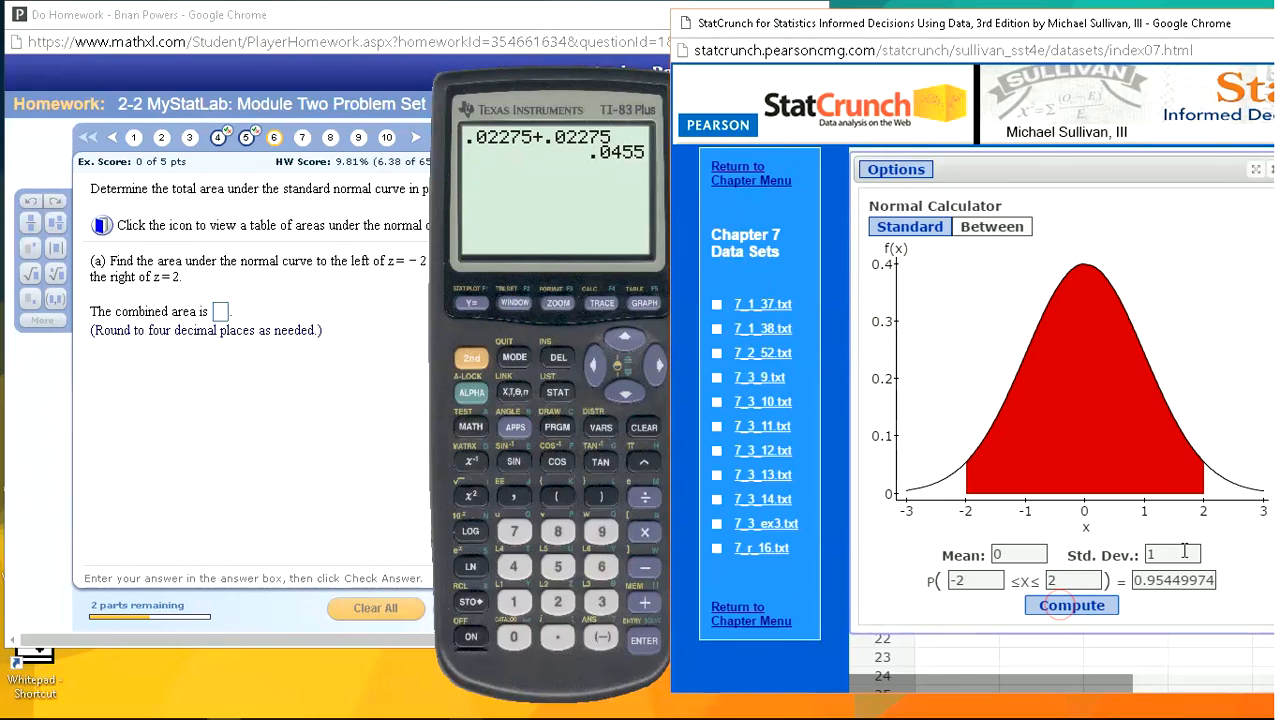
# Switch to the TI-83 Plus and evaluate 1 - .95449974 as a second way to get the combined tail area
pyautogui.click(556, 255)
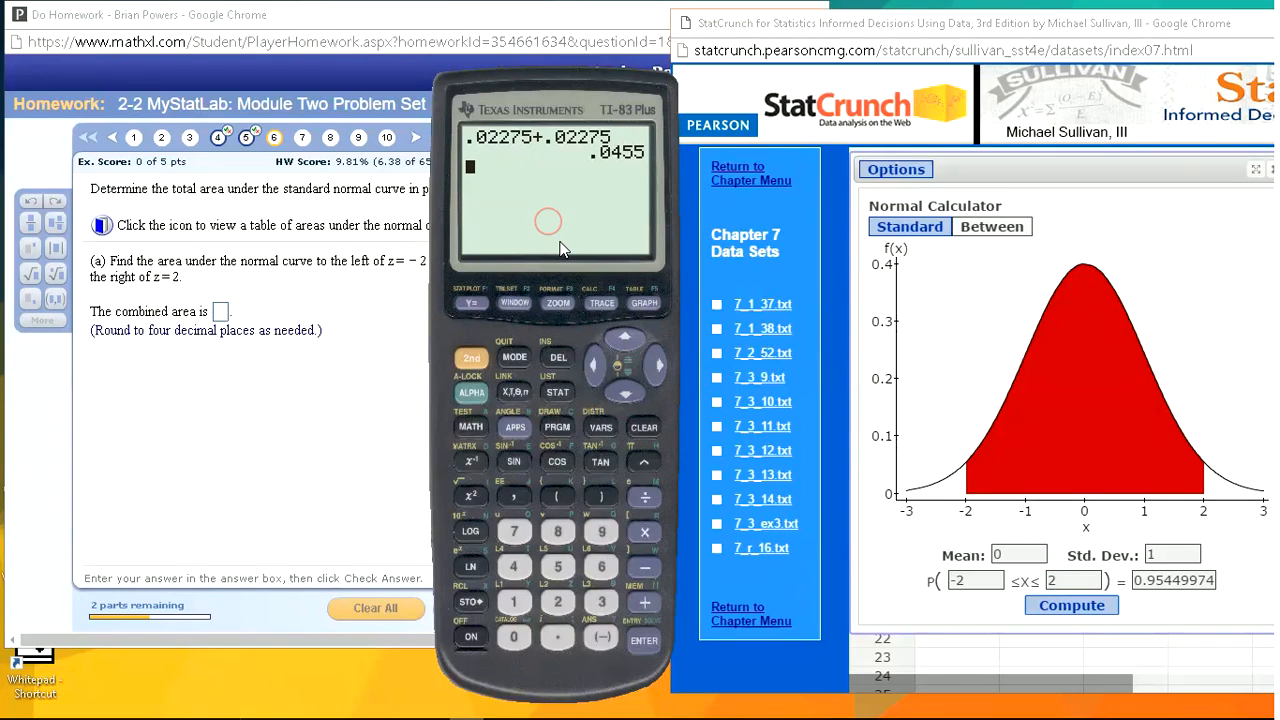
pyautogui.write('1-.9544')
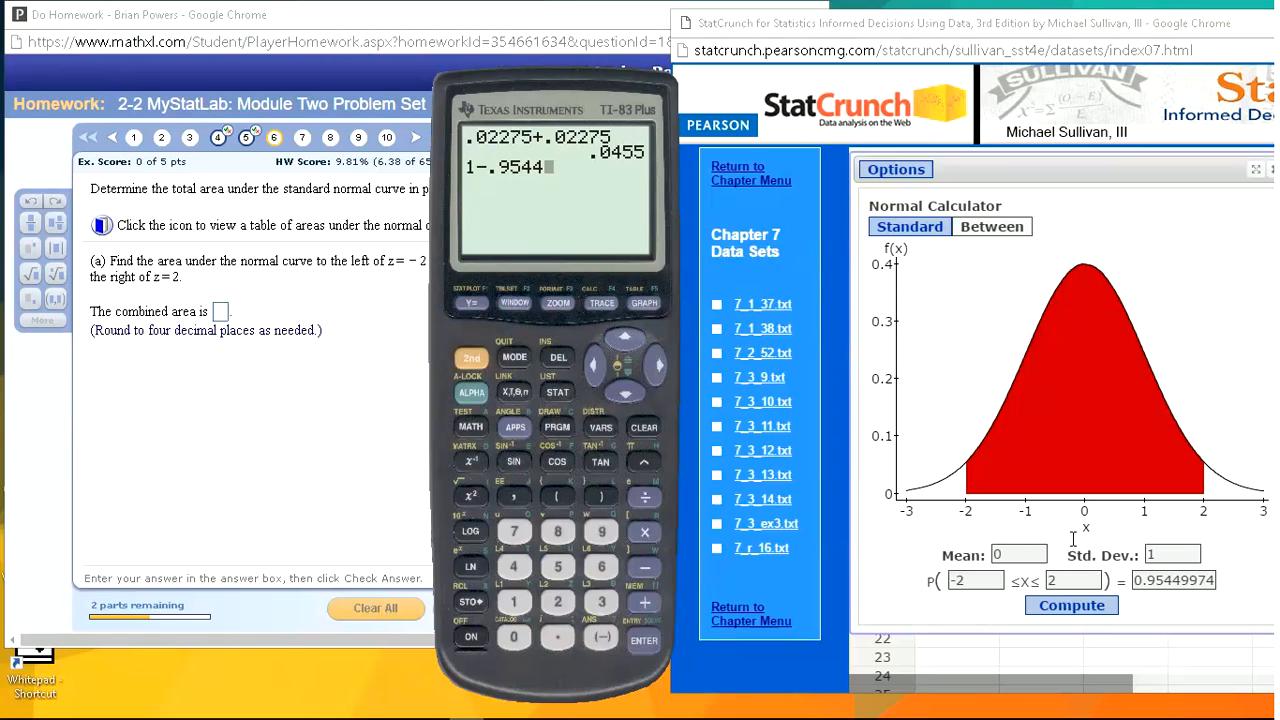
pyautogui.write('88')
pyautogui.click(594, 368)
pyautogui.click(601, 531)
pyautogui.click(601, 531)
pyautogui.click(513, 531)
pyautogui.click(513, 566)
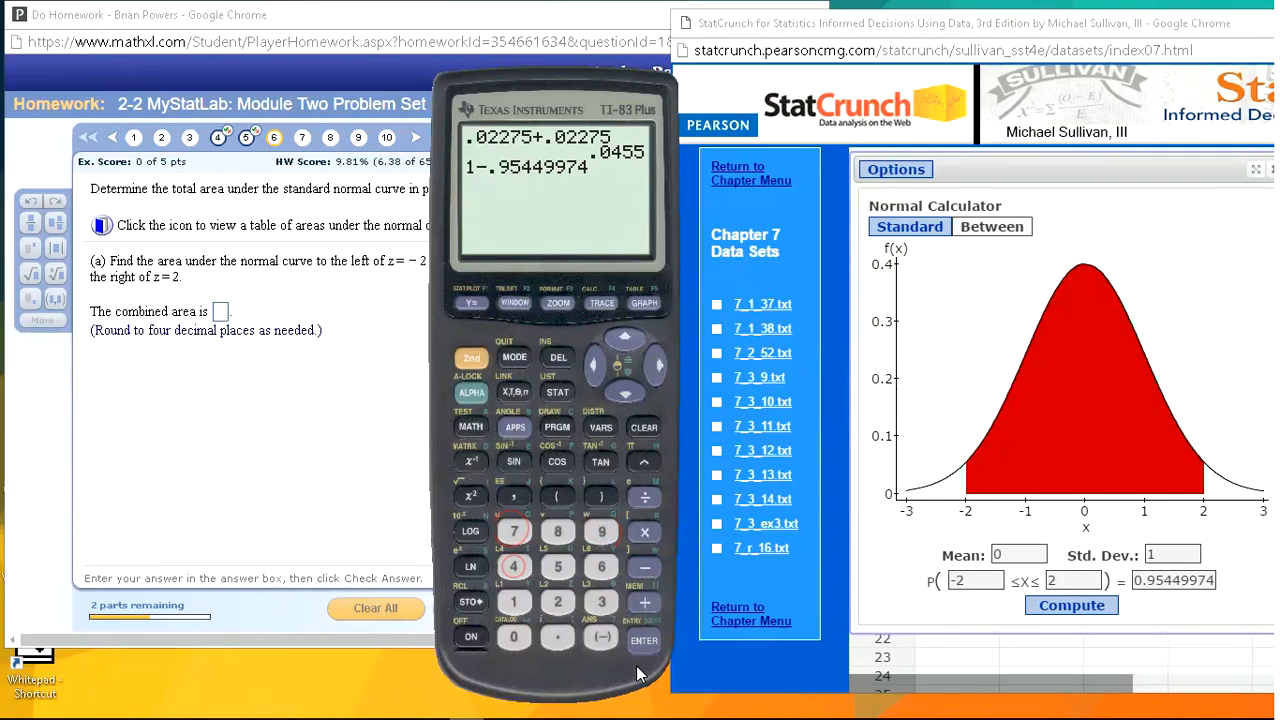
pyautogui.click(644, 640)
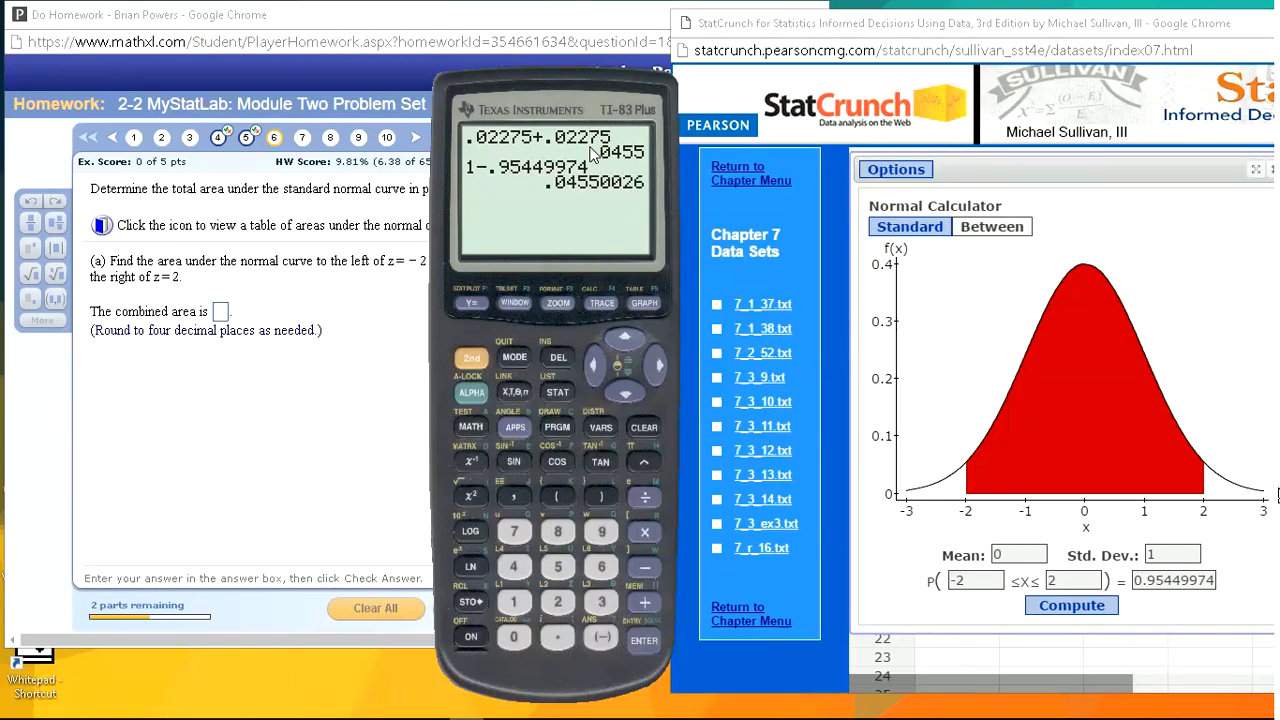
# Answer part (a) of question 6 with a combined area of .0455 and submit it
pyautogui.click(221, 311)
pyautogui.write('0.')
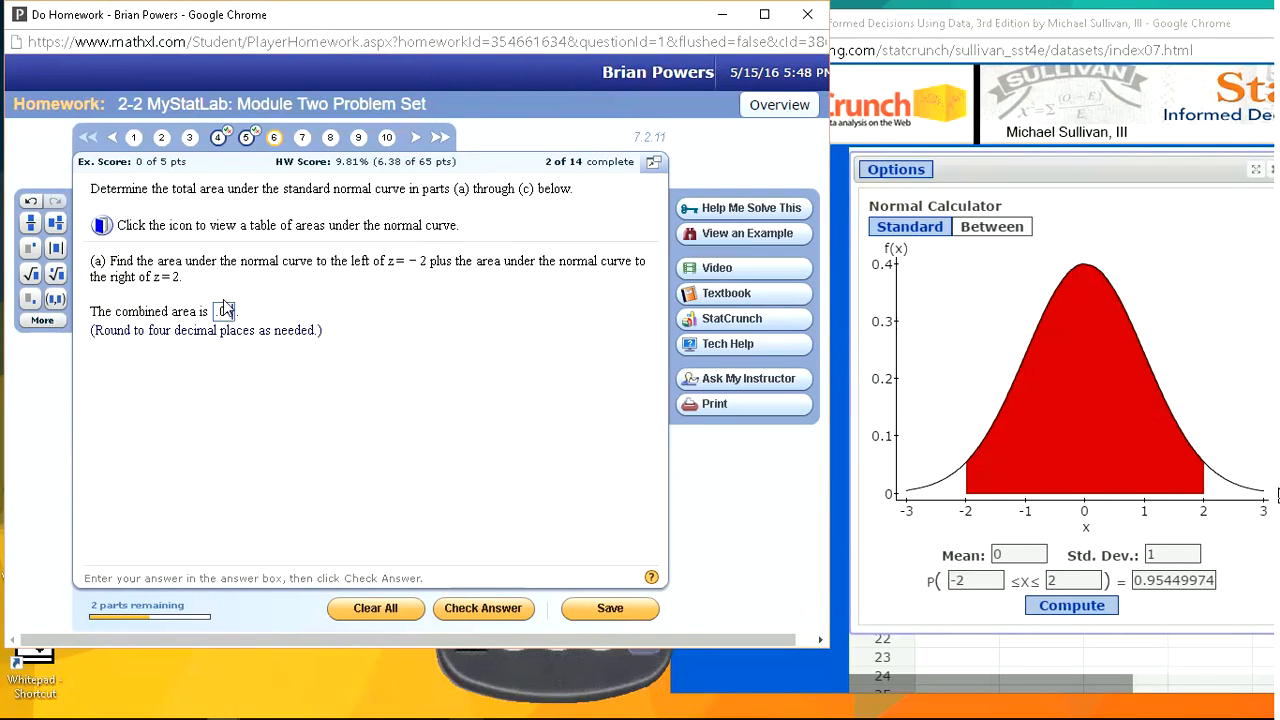
pyautogui.write('0455')
pyautogui.press('Return')
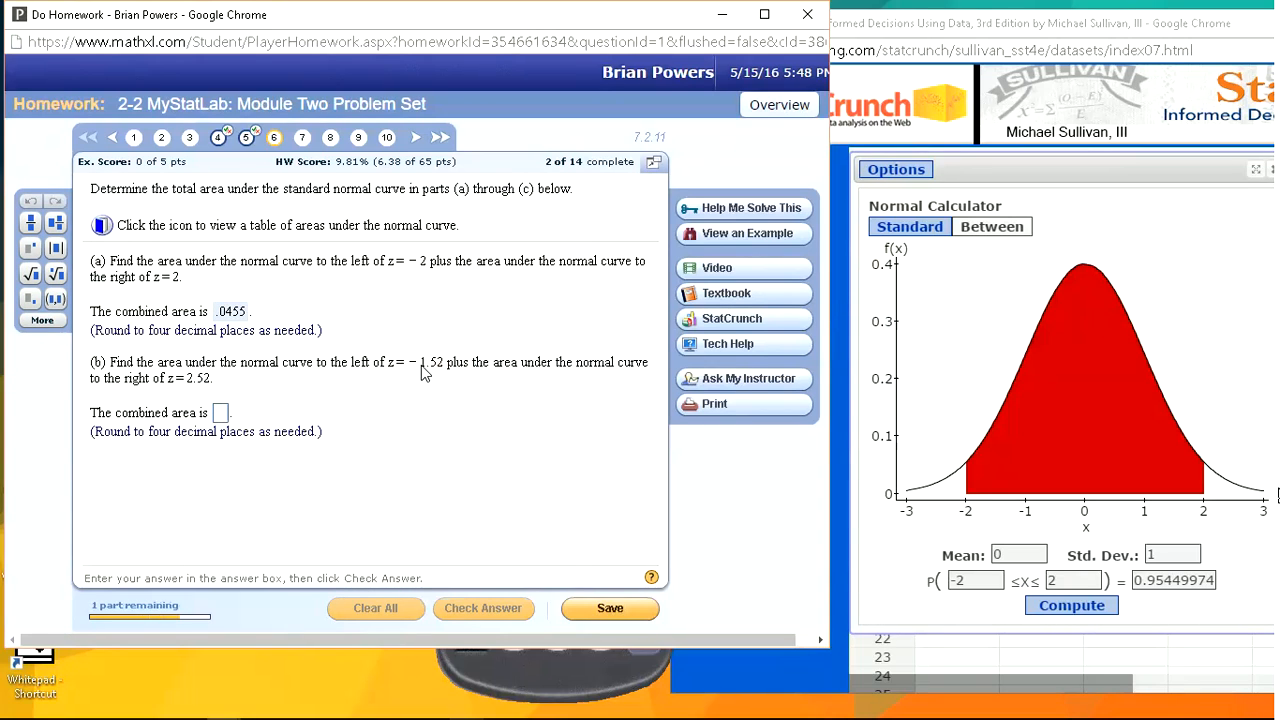
# Compute P(X ≤ -1.52) with the StatCrunch Normal calculator in Standard mode
pyautogui.click(933, 228)
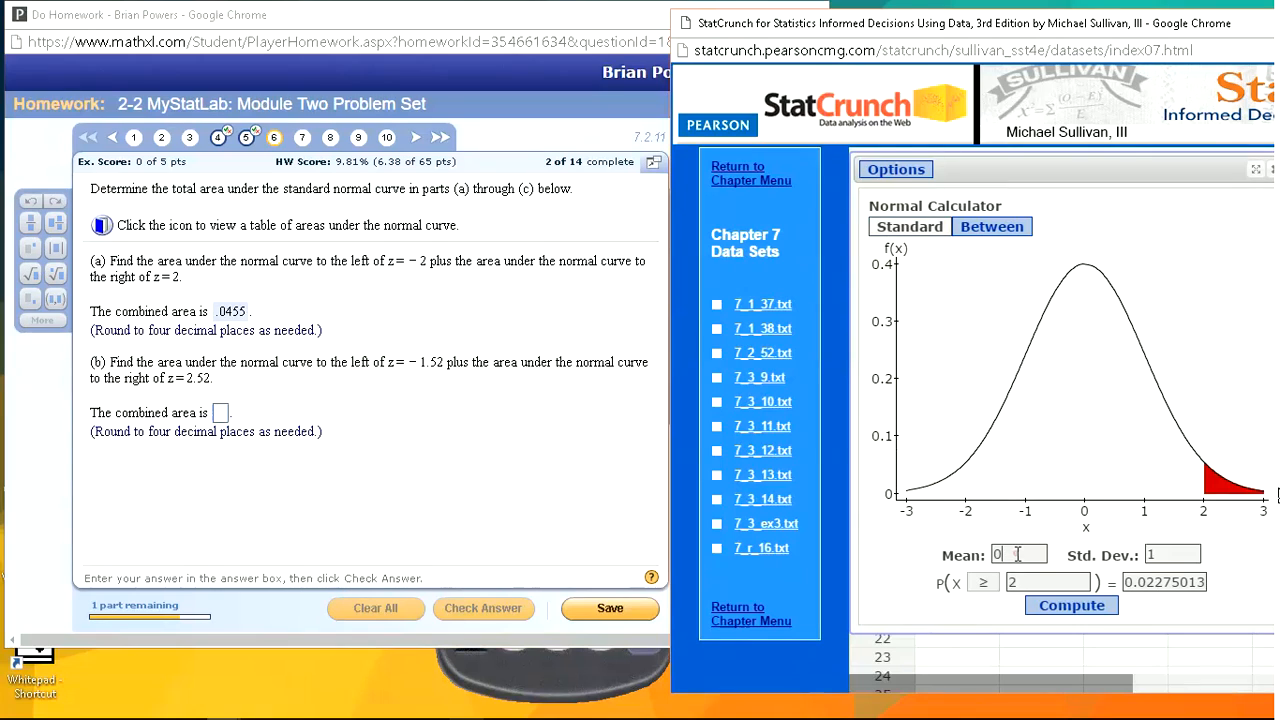
pyautogui.moveTo(1029, 578); pyautogui.dragTo(994, 583)
pyautogui.click(989, 584)
pyautogui.click(984, 605)
pyautogui.click(1022, 580)
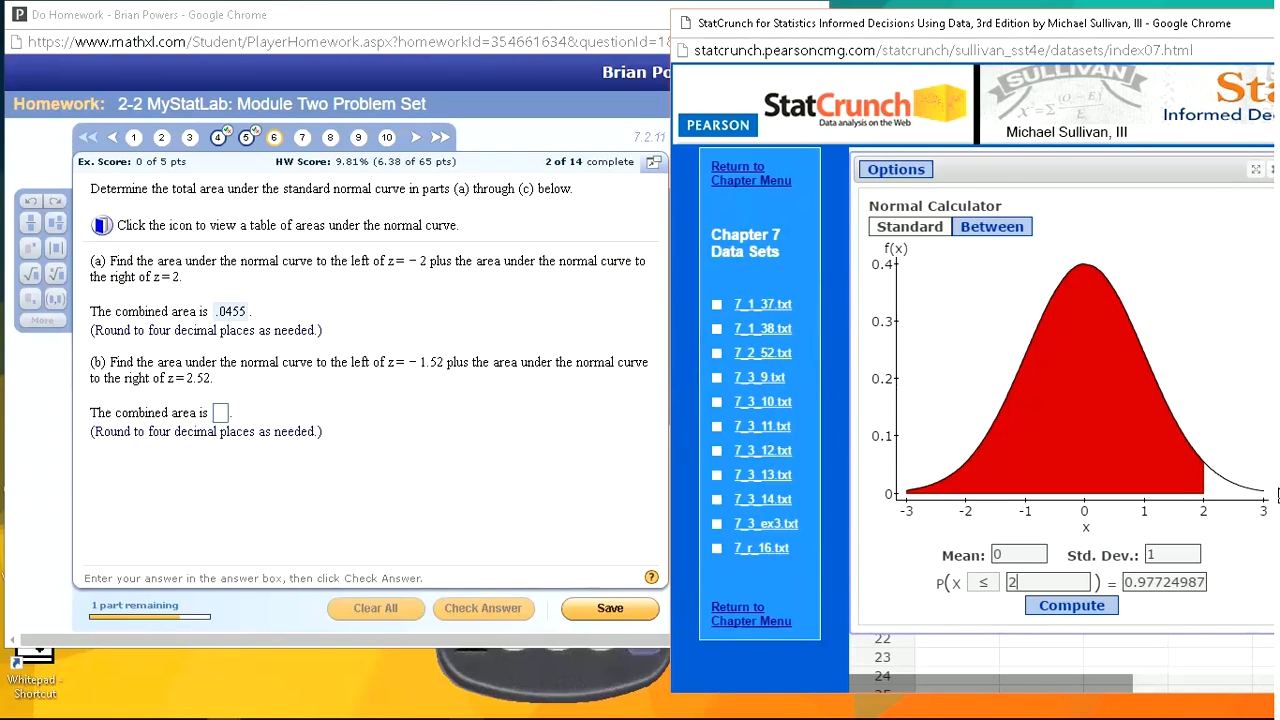
pyautogui.press('BackSpace')
pyautogui.write('-')
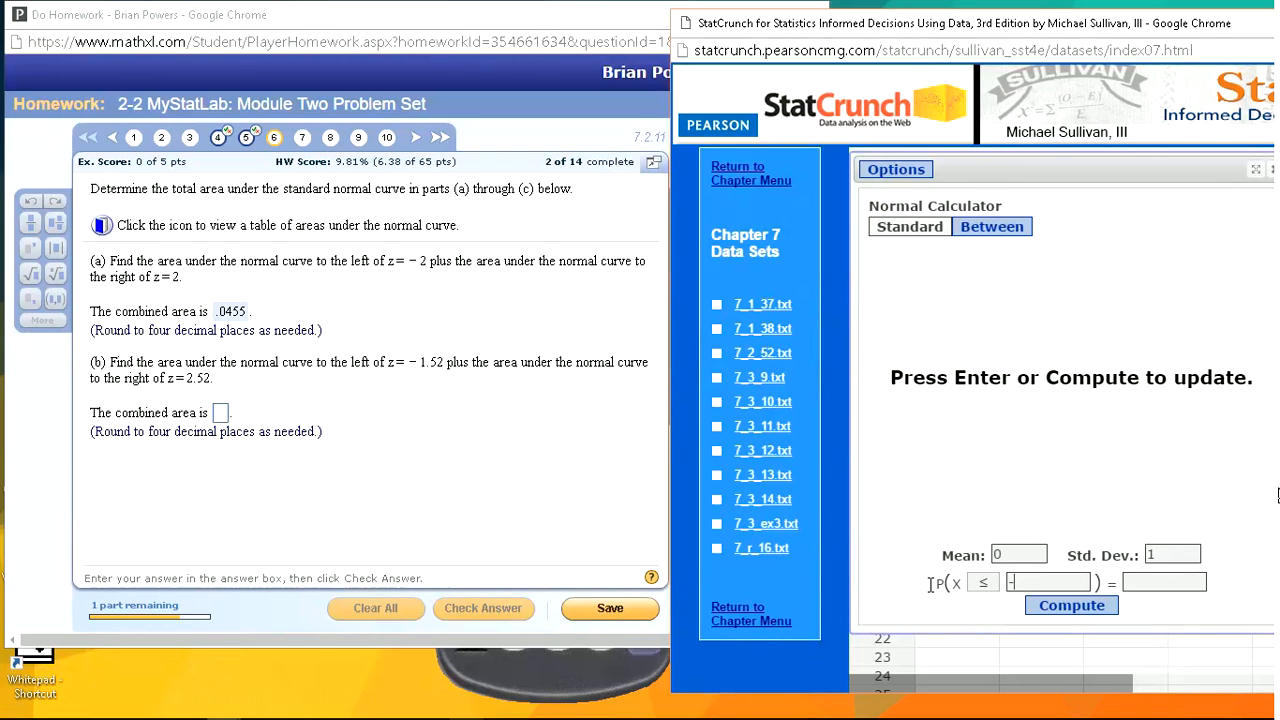
pyautogui.write('1.52')
pyautogui.press('Return')
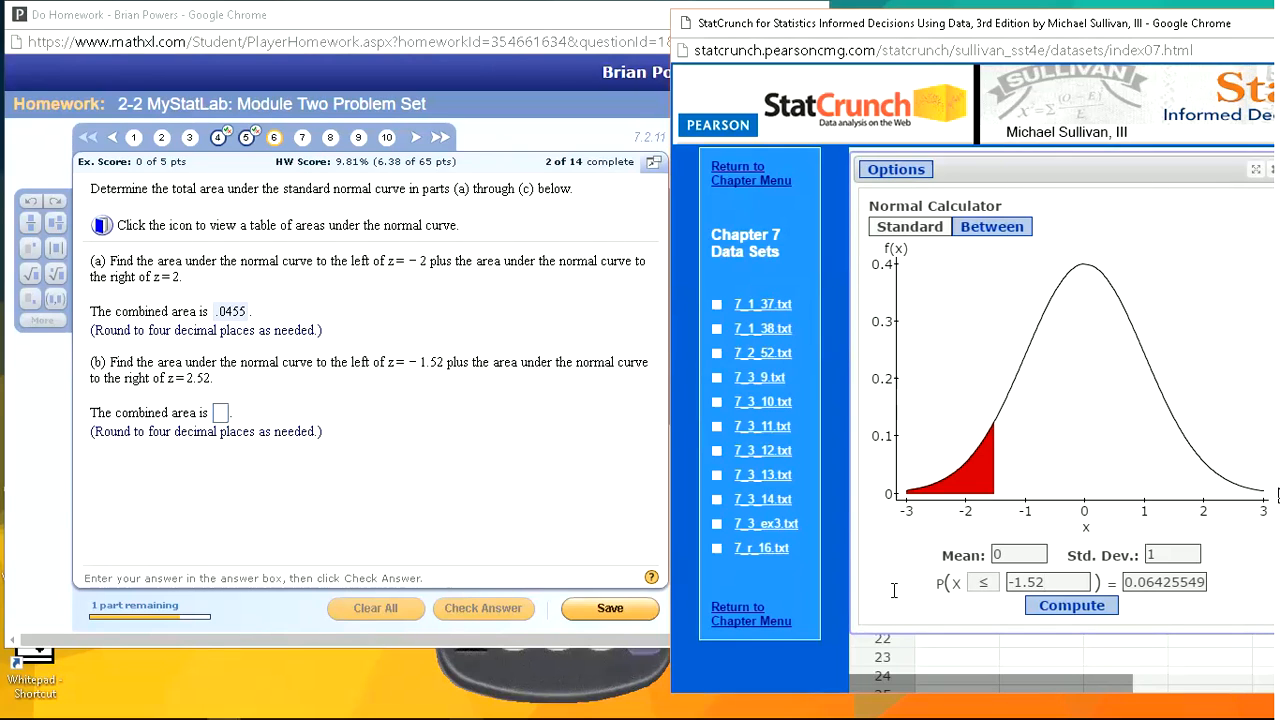
# Switch to the TI-83 Plus and start a new sum with .0642555 +
pyautogui.click(615, 686)
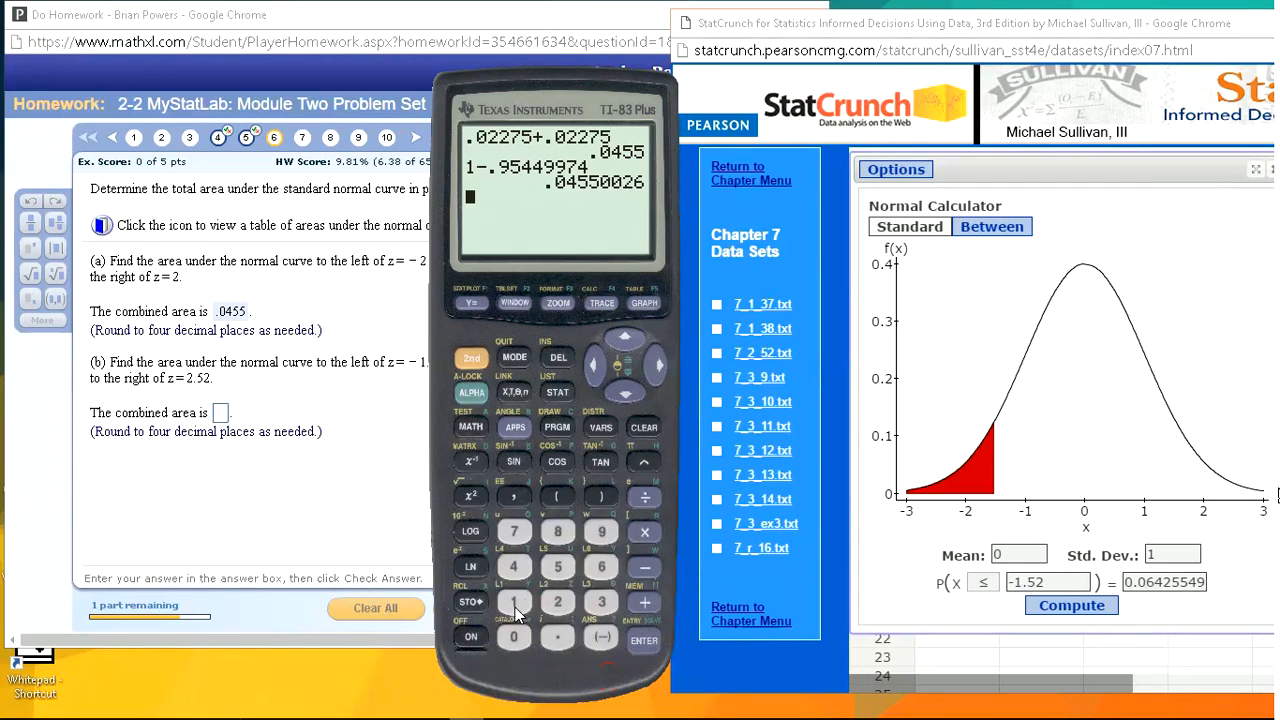
pyautogui.click(597, 568)
pyautogui.click(524, 566)
pyautogui.click(559, 601)
pyautogui.click(561, 569)
pyautogui.click(561, 569)
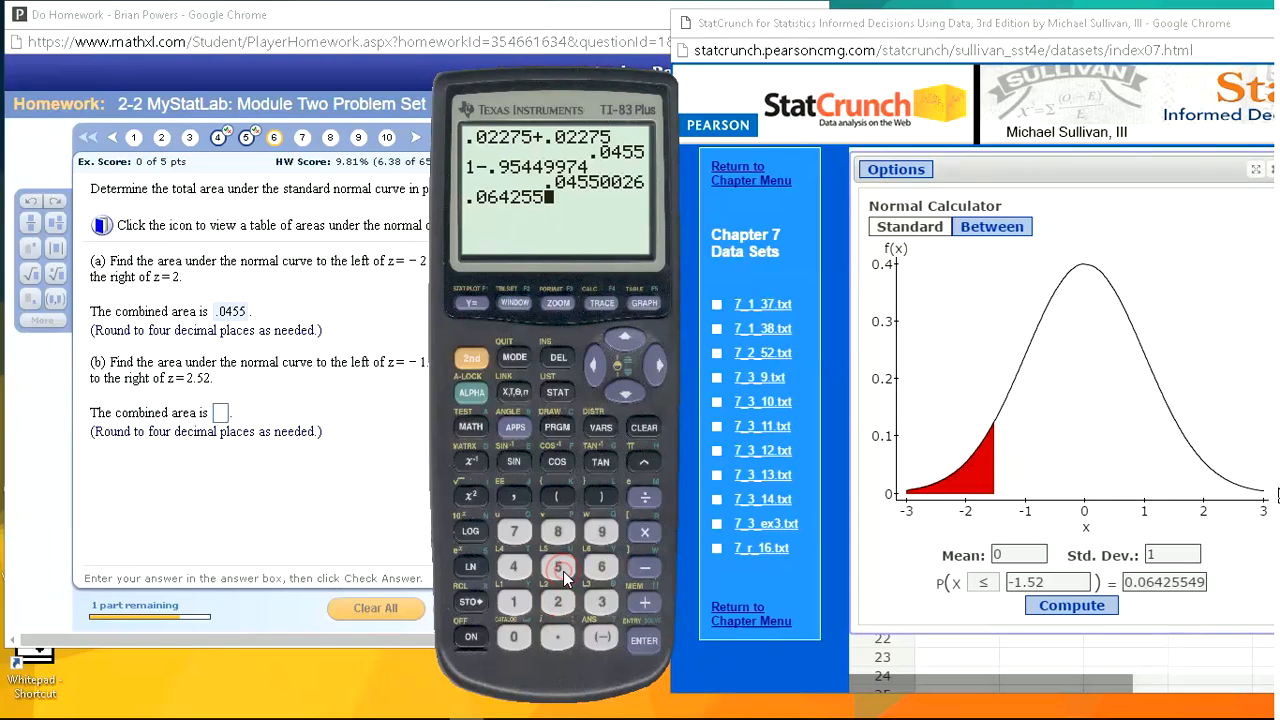
pyautogui.click(561, 569)
pyautogui.click(646, 603)
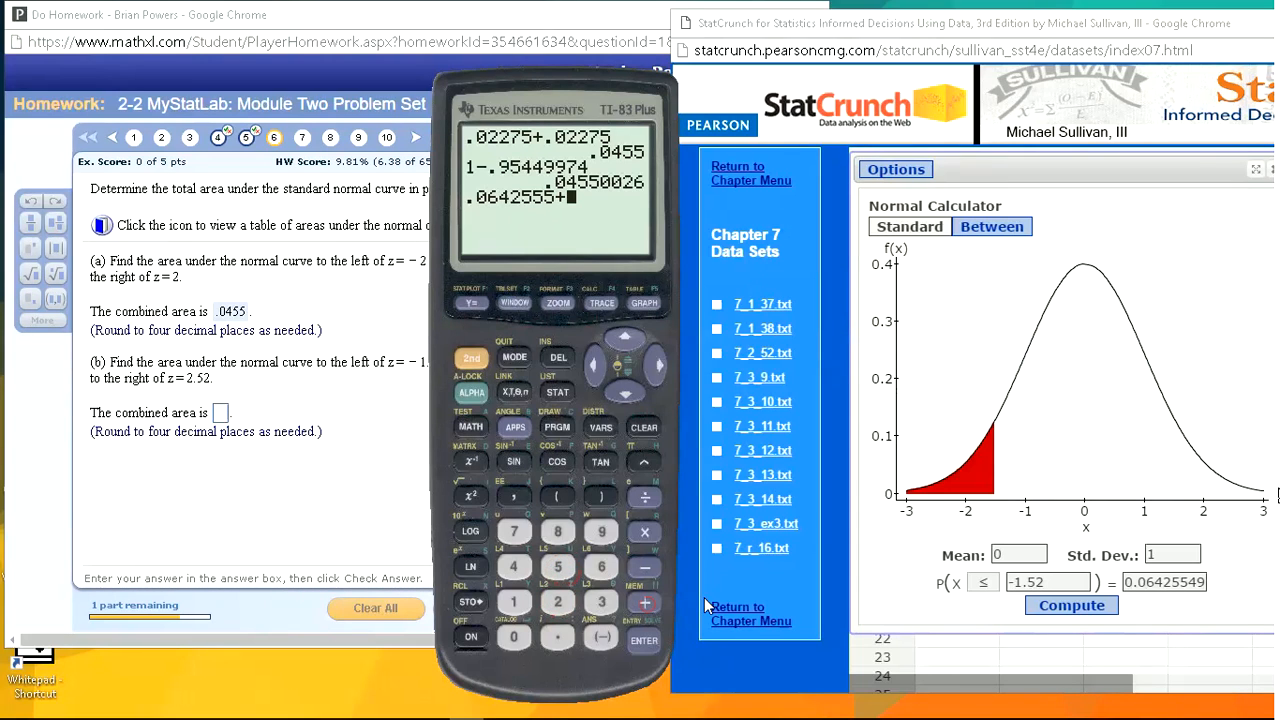
# Check the z-values of part (b) in the homework and compute P(X ≥ 2.52) in the StatCrunch Normal calculator
pyautogui.click(377, 510)
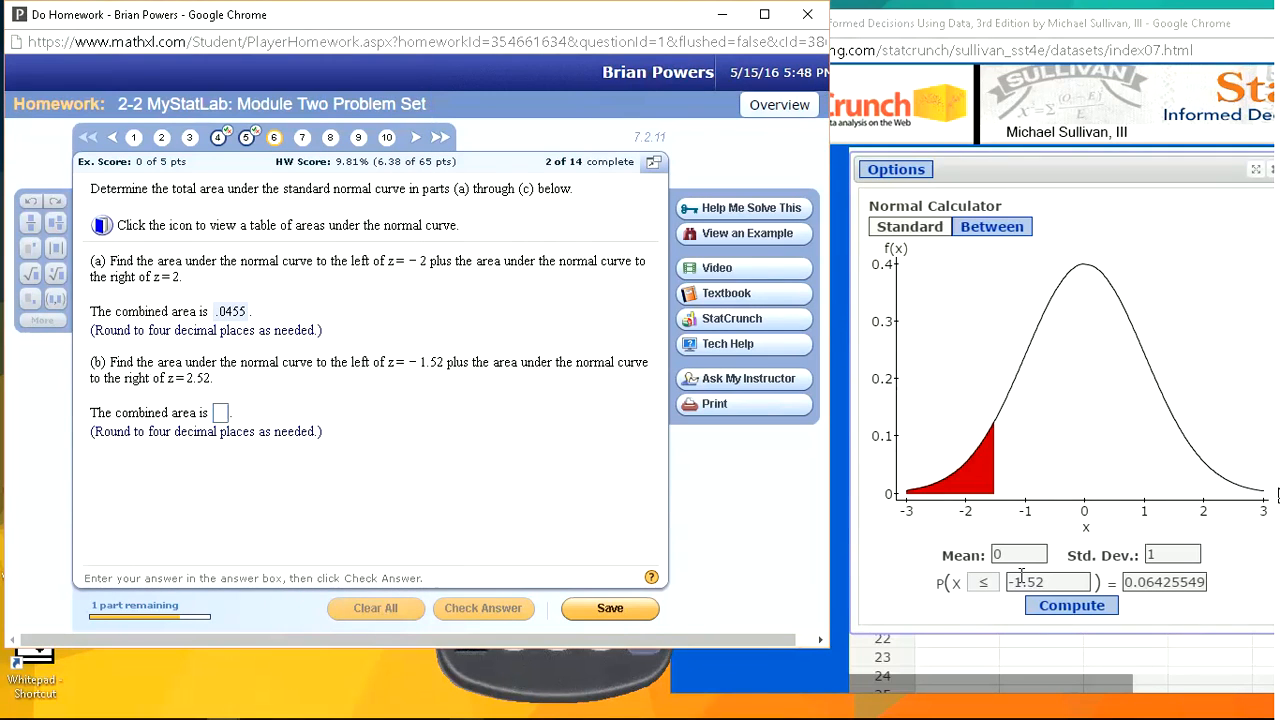
pyautogui.click(983, 582)
pyautogui.click(985, 612)
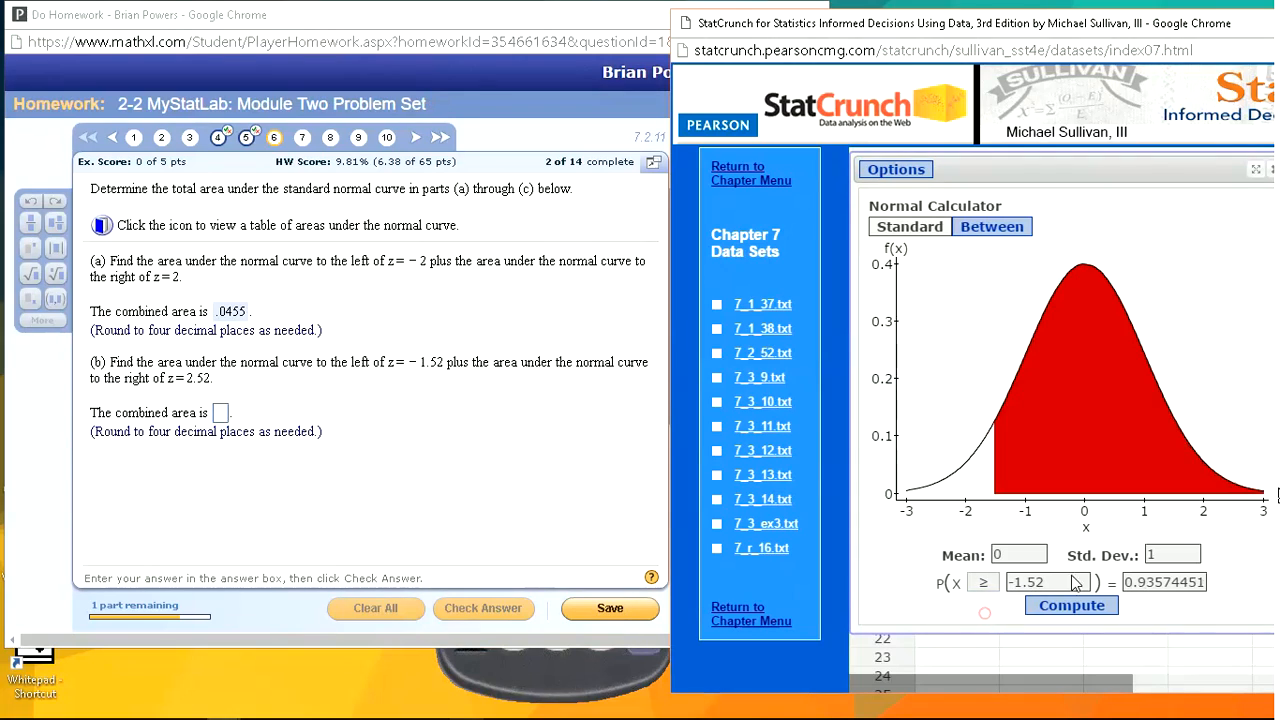
pyautogui.click(1052, 581)
pyautogui.press('BackSpace')
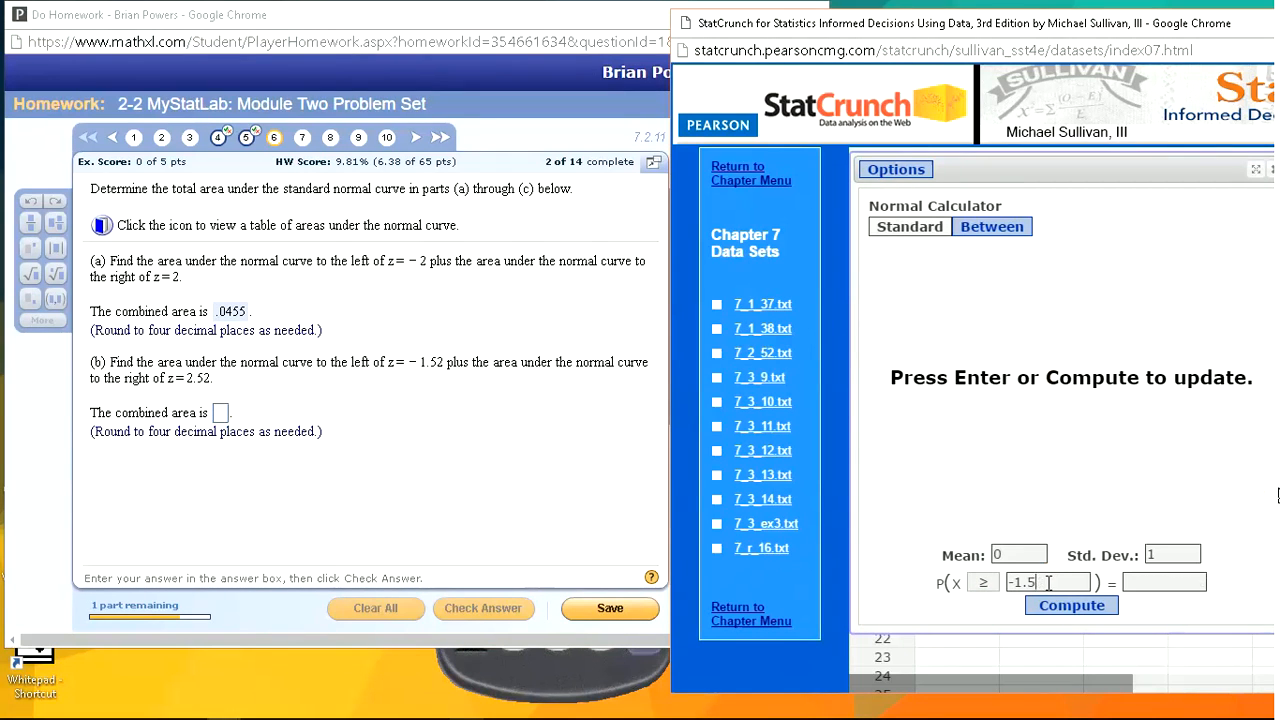
pyautogui.write('2.')
pyautogui.press('Return')
# Return to the TI-83 Plus, add .00587 to the pending sum and evaluate it
pyautogui.click(660, 677)
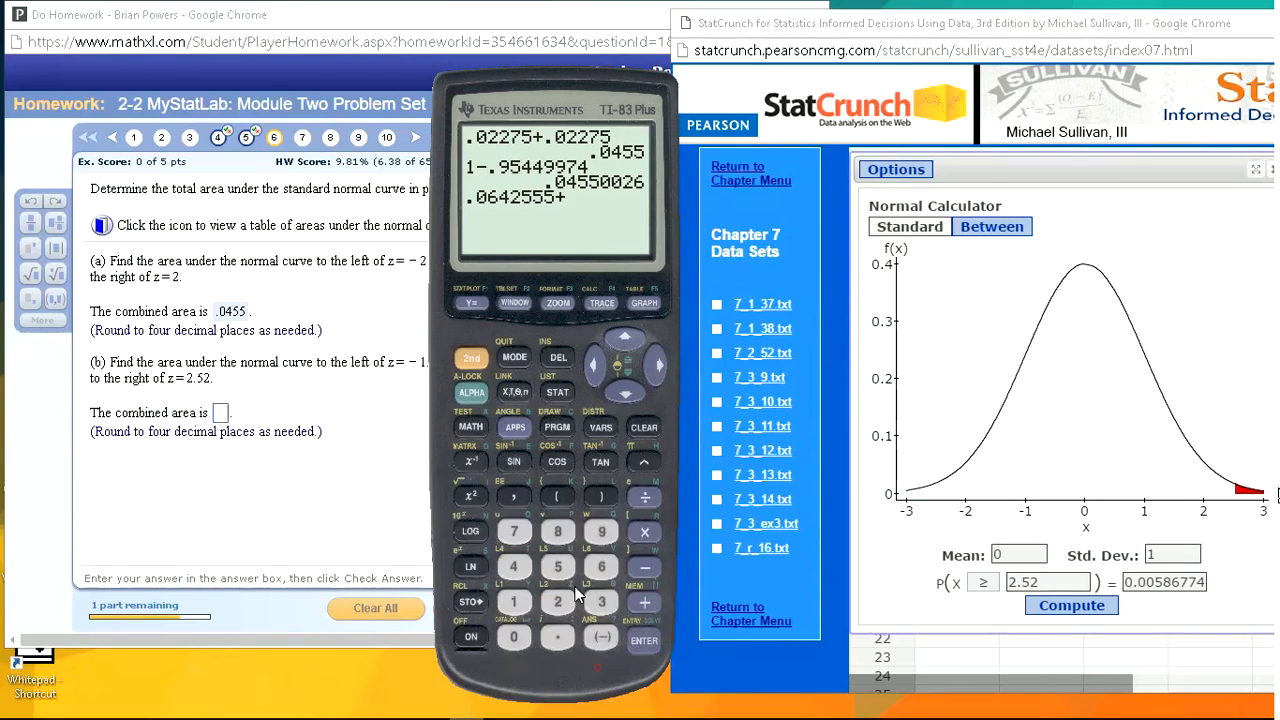
pyautogui.click(557, 637)
pyautogui.doubleClick(514, 638)
pyautogui.click(558, 533)
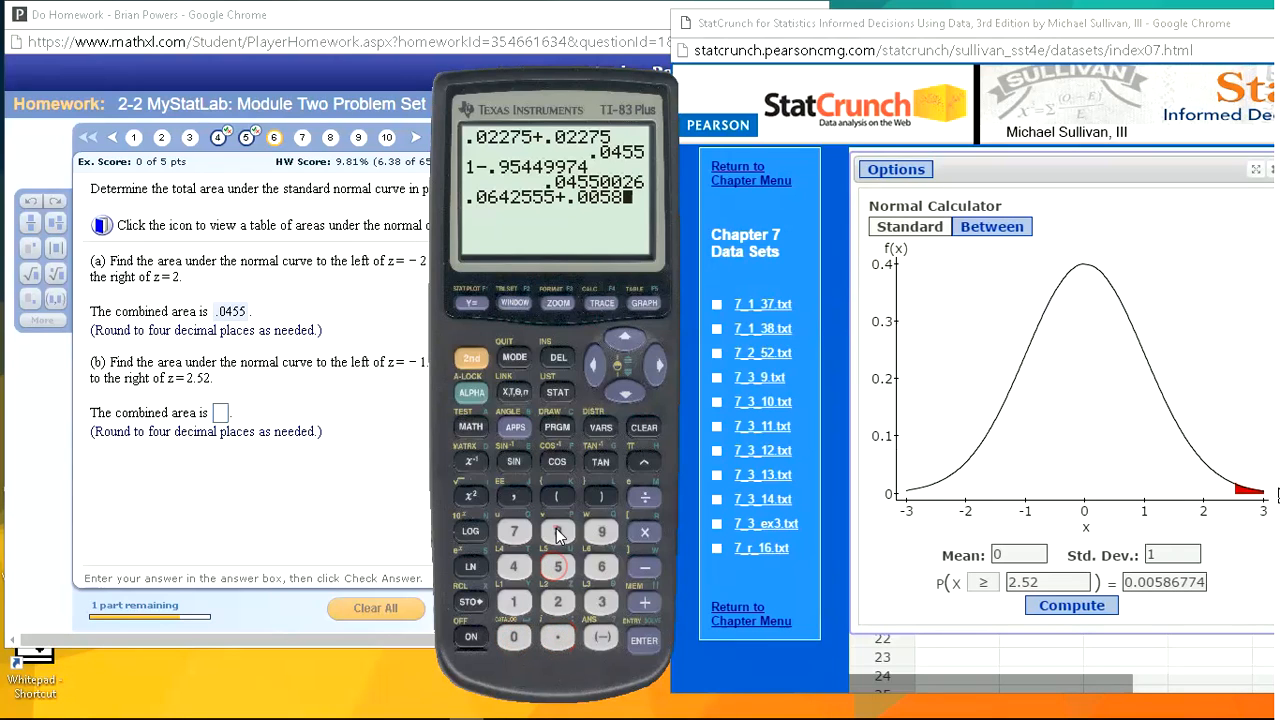
pyautogui.click(514, 531)
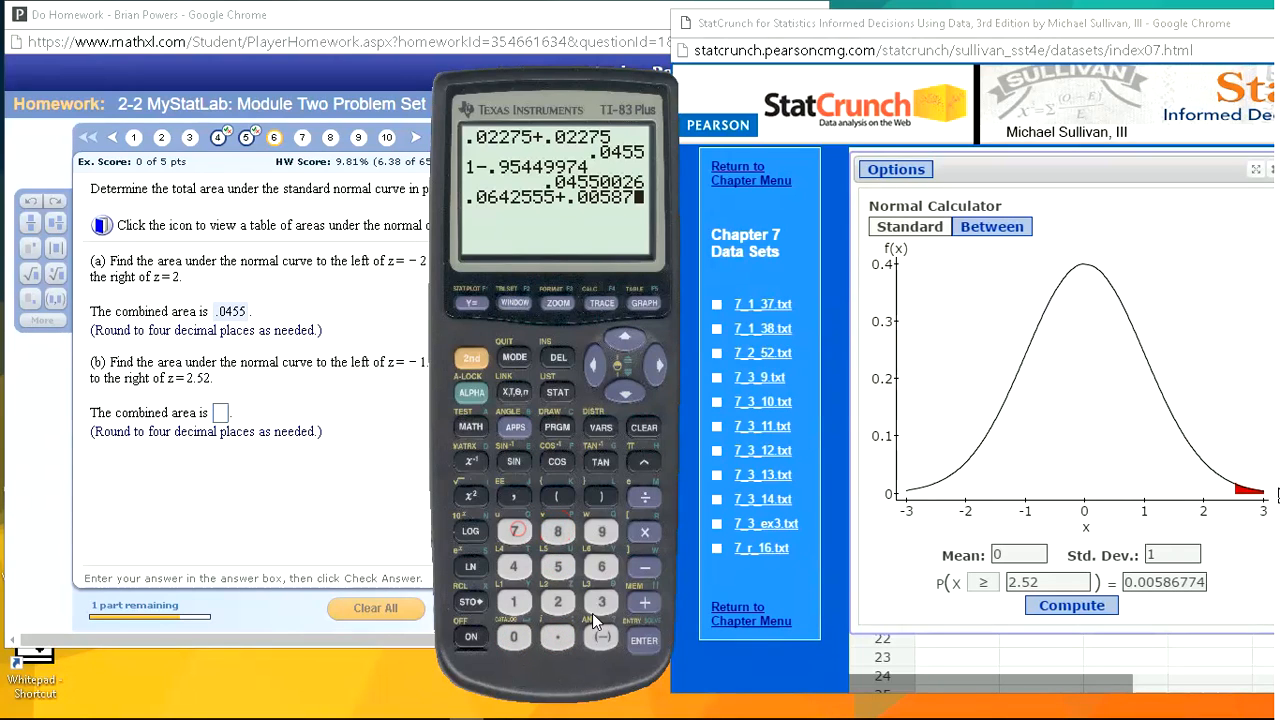
pyautogui.click(644, 640)
# Move the TI-83 Plus off the homework window, answer part (b) with .0701 and submit it
pyautogui.moveTo(563, 80); pyautogui.dragTo(975, 62)
pyautogui.click(221, 414)
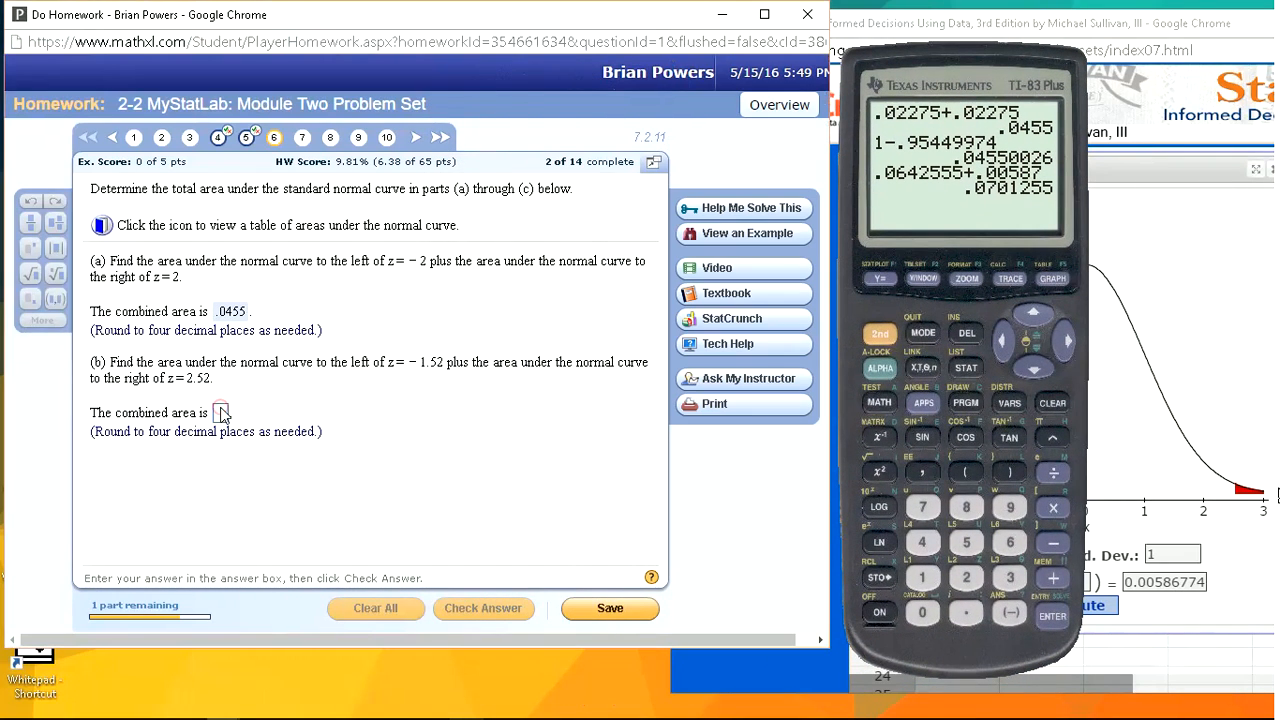
pyautogui.write('.0')
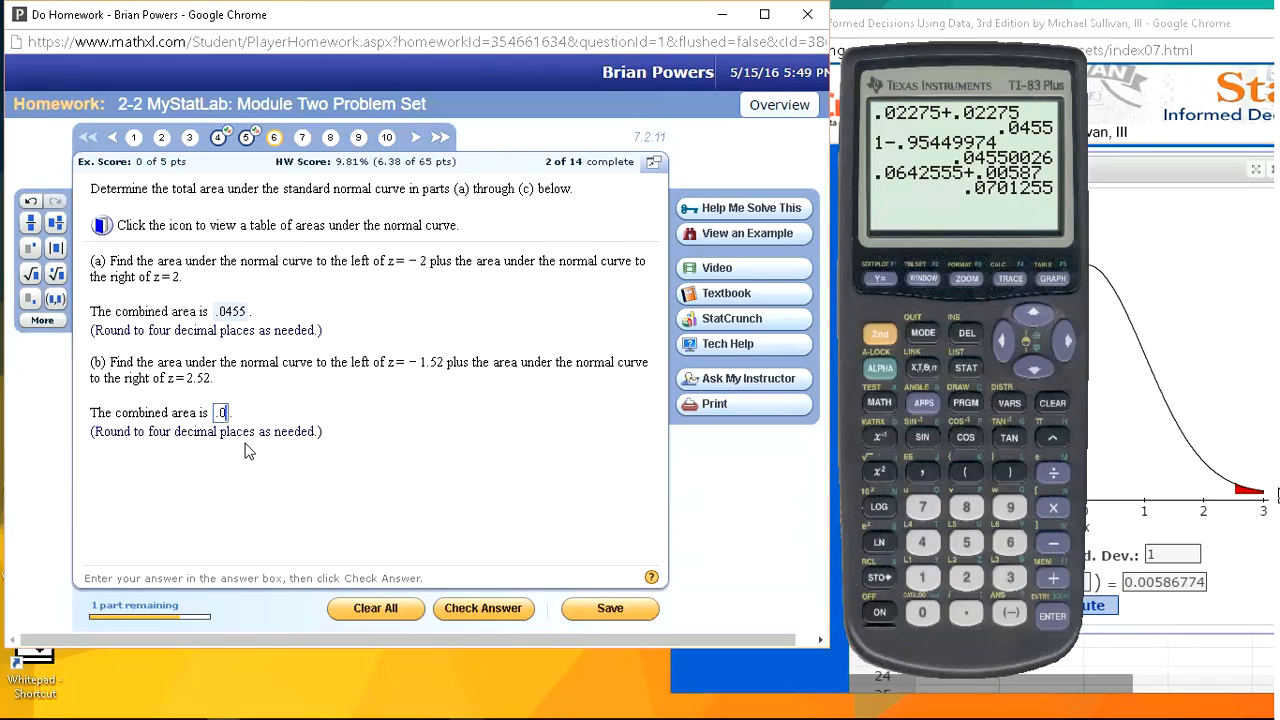
pyautogui.write('701')
pyautogui.press('Return')
pyautogui.press('Return')
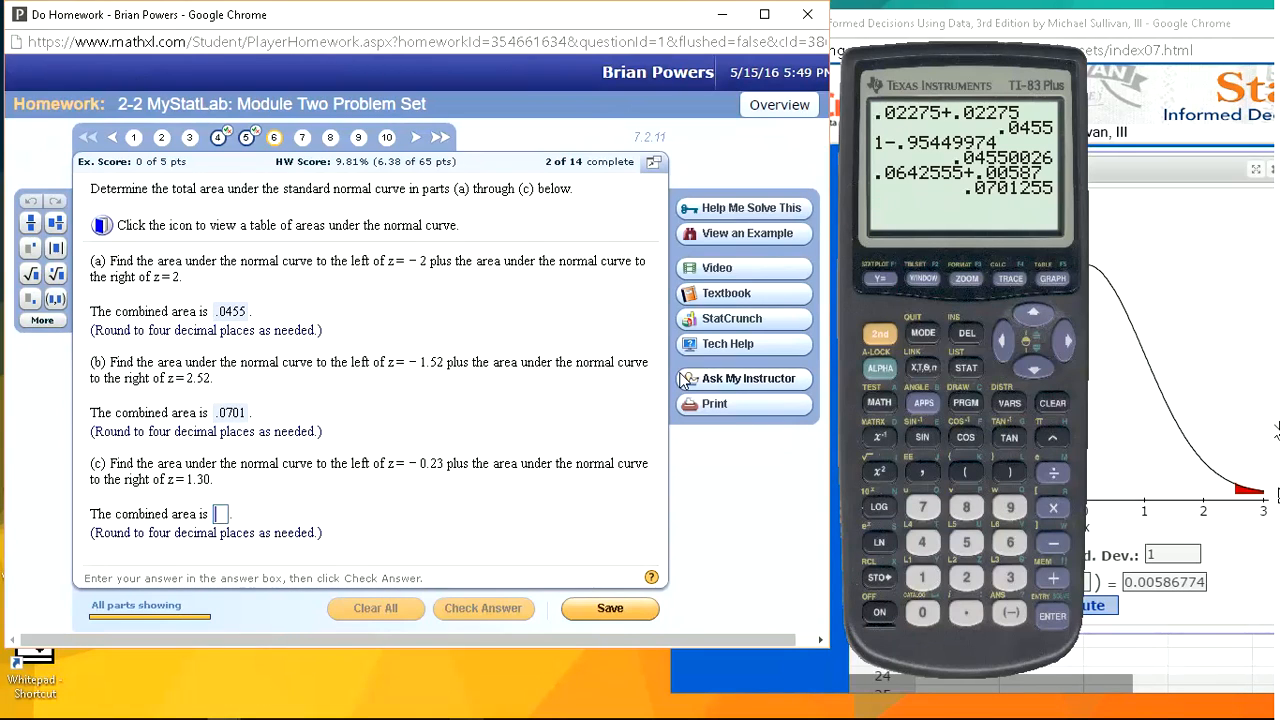
# Go to homework question 7, confirming that question 6 is left incomplete
pyautogui.click(303, 141)
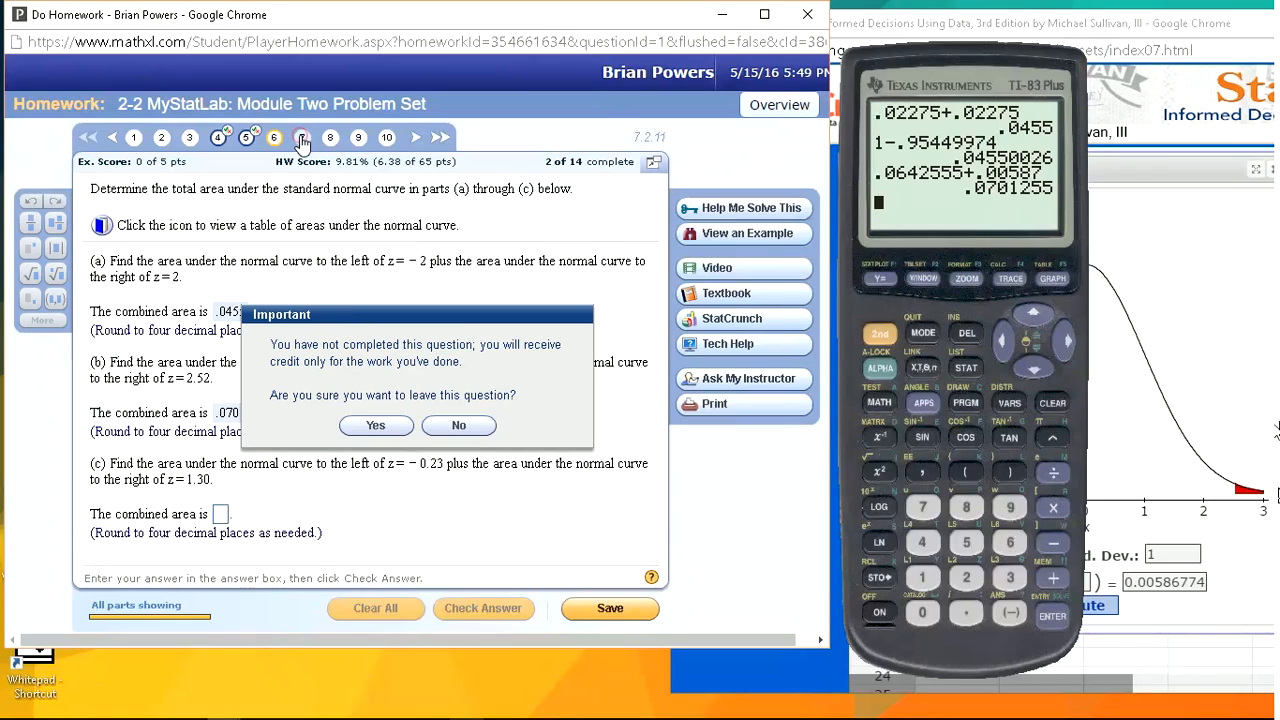
pyautogui.click(373, 426)
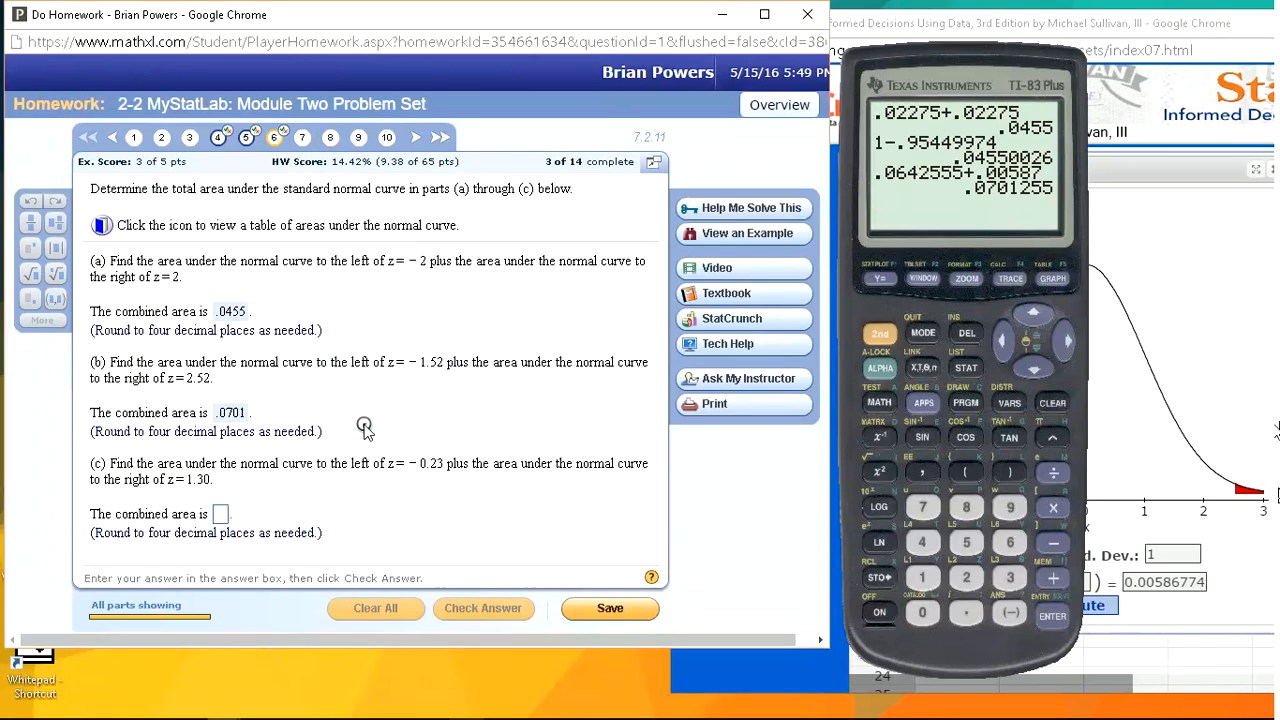
pyautogui.click(303, 141)
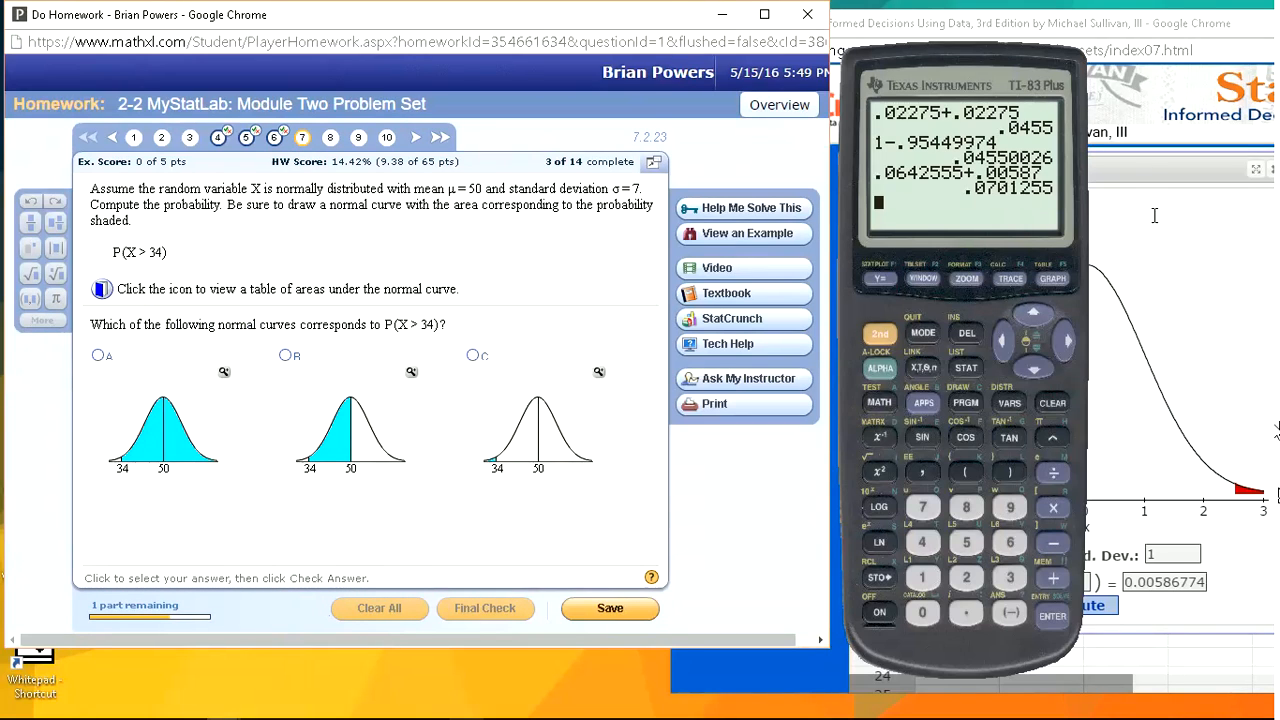
# Compute P(X ≥ 34) in StatCrunch's Normal calculator for mean 50 and standard deviation 7, and show the 68-95-99.7 ticks on the curve
pyautogui.click(1144, 170)
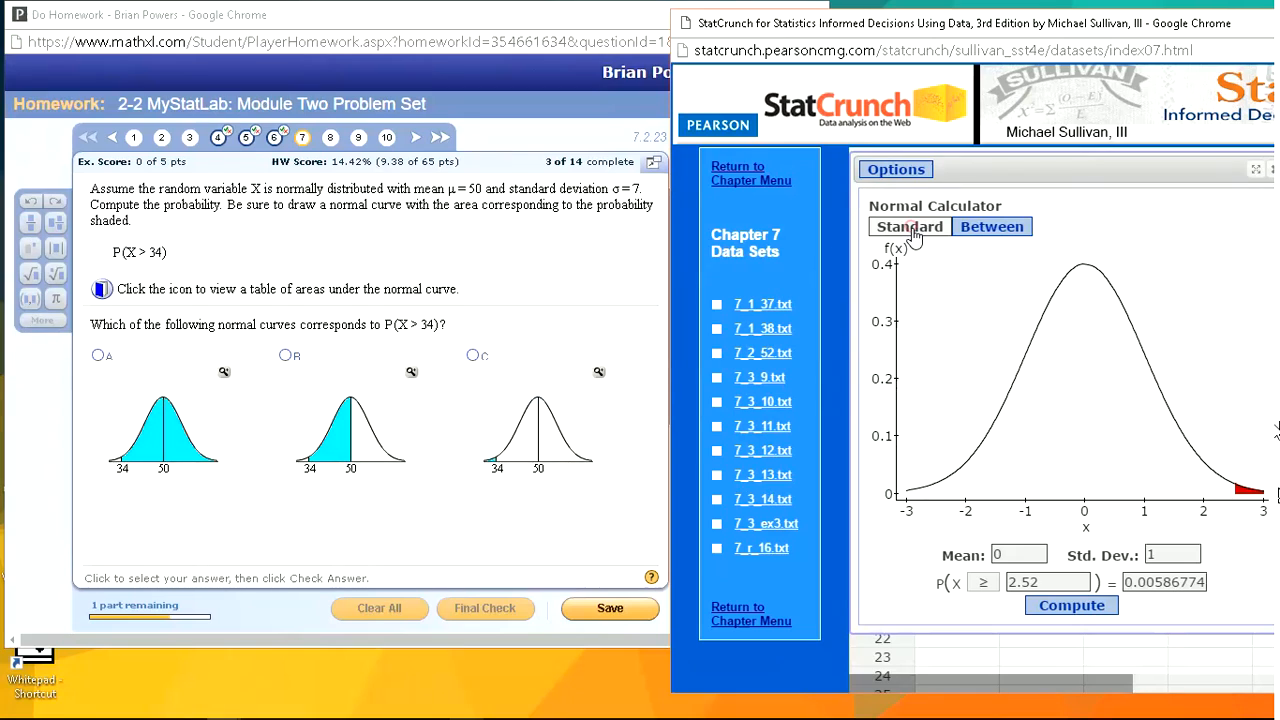
pyautogui.click(474, 204)
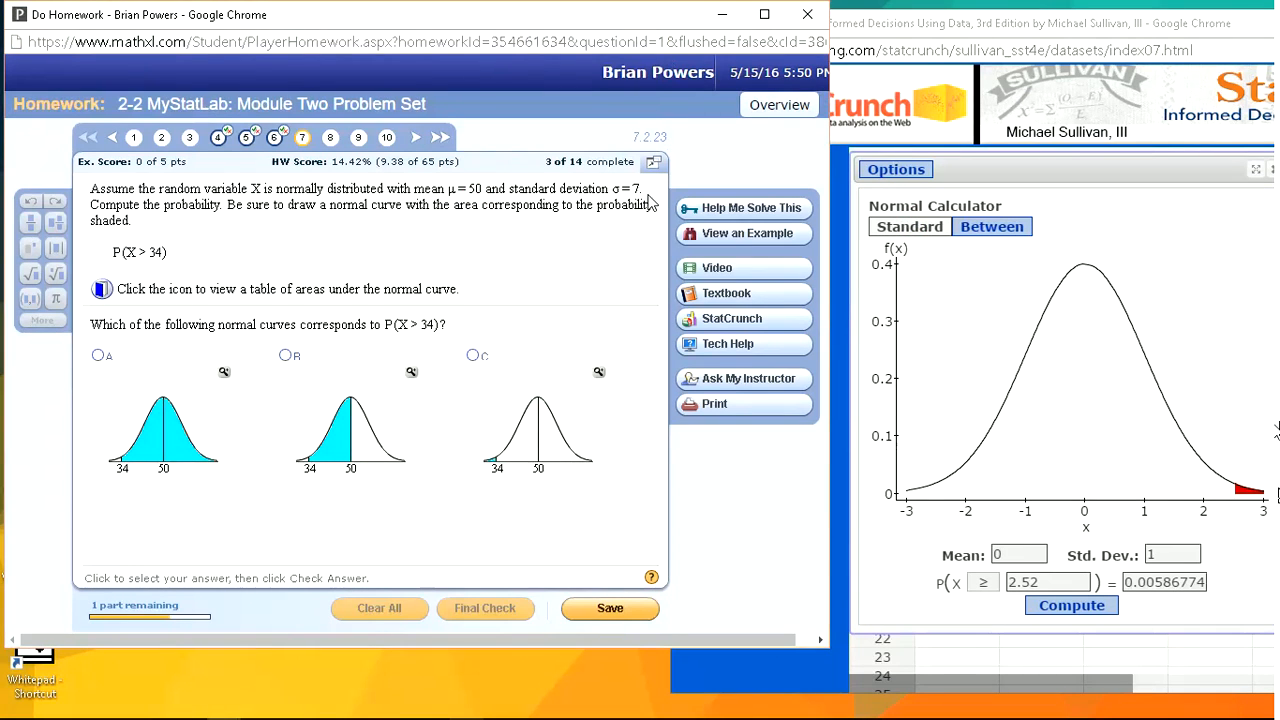
pyautogui.click(998, 555)
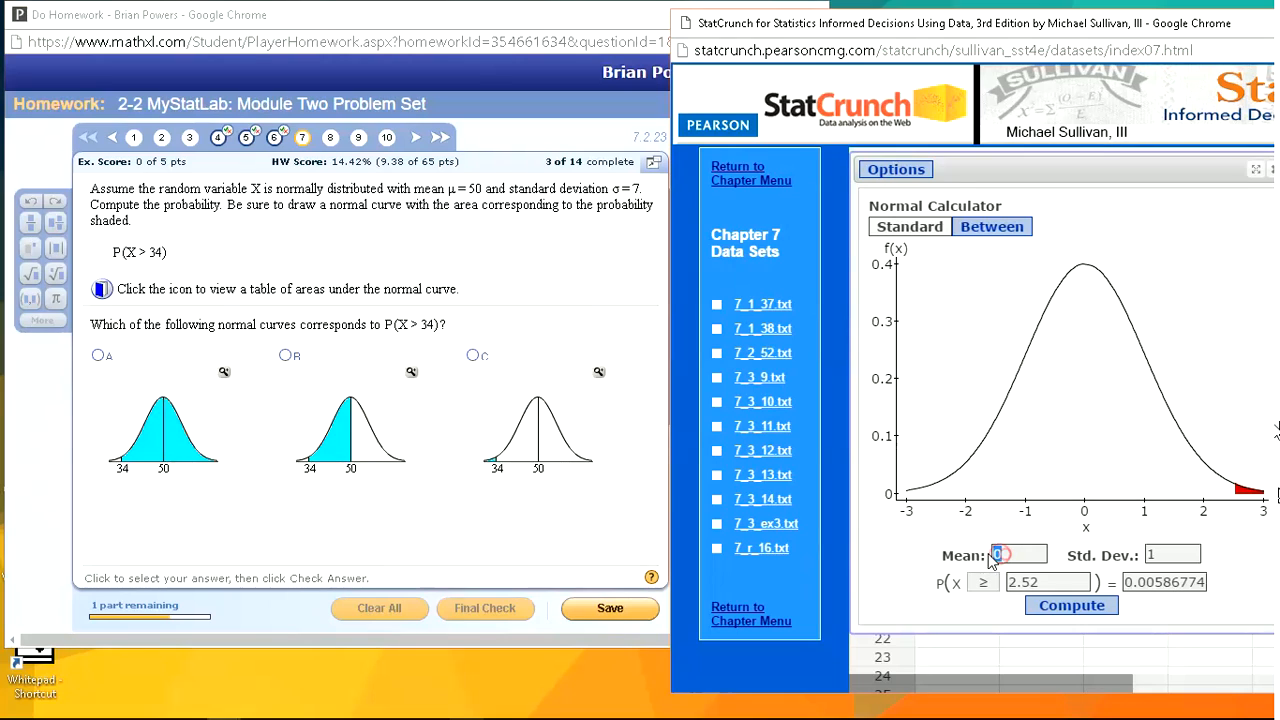
pyautogui.moveTo(994, 554); pyautogui.dragTo(1016, 553)
pyautogui.write('5')
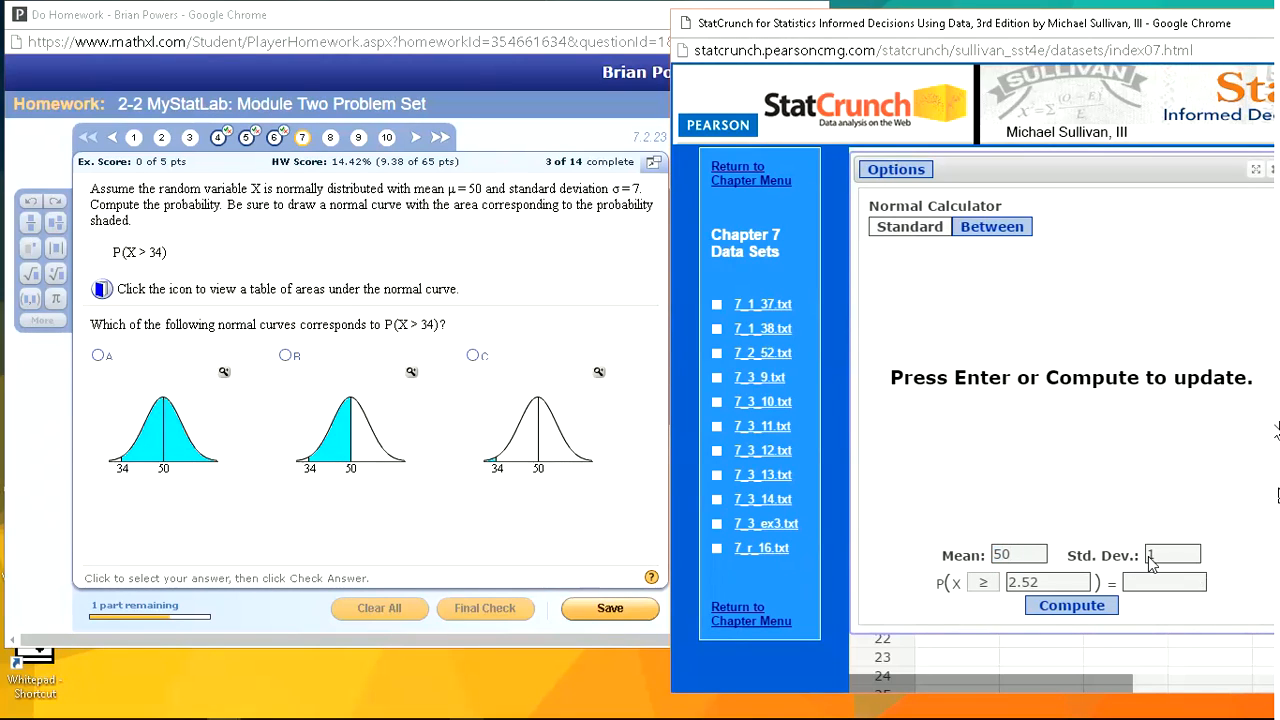
pyautogui.doubleClick(1152, 554)
pyautogui.doubleClick(1040, 581)
pyautogui.write('34')
pyautogui.click(1066, 612)
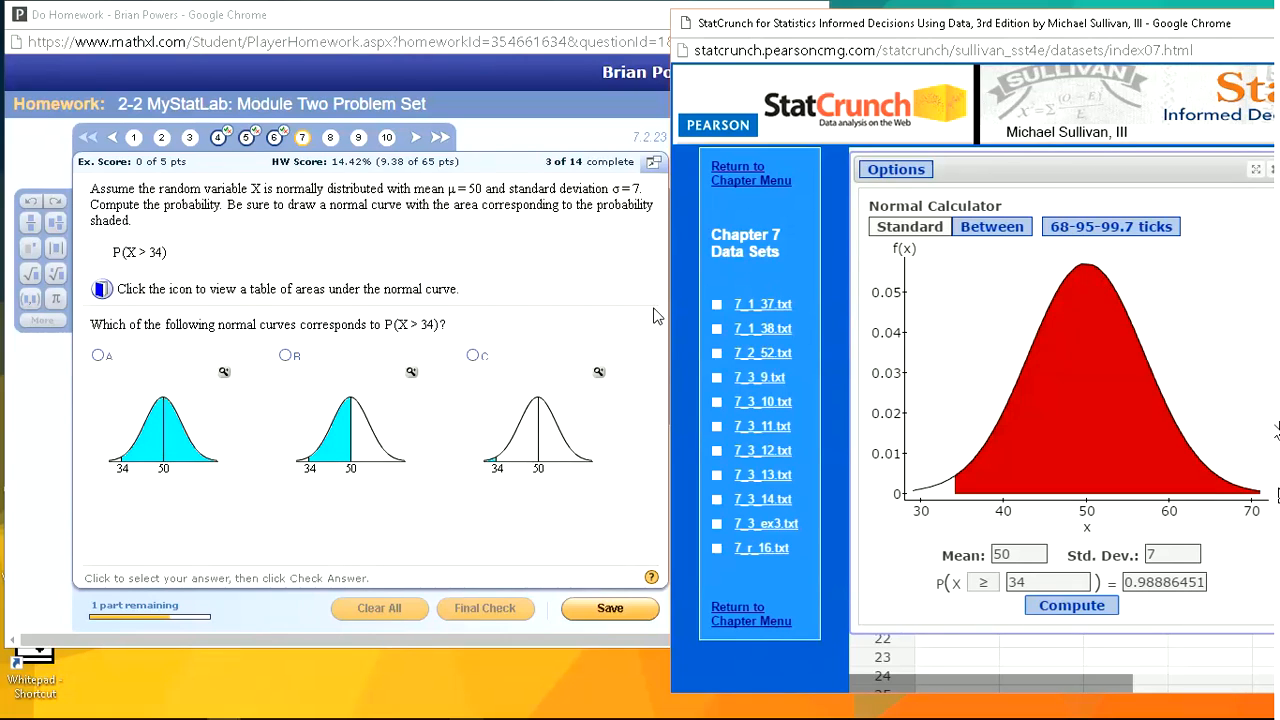
pyautogui.click(1103, 234)
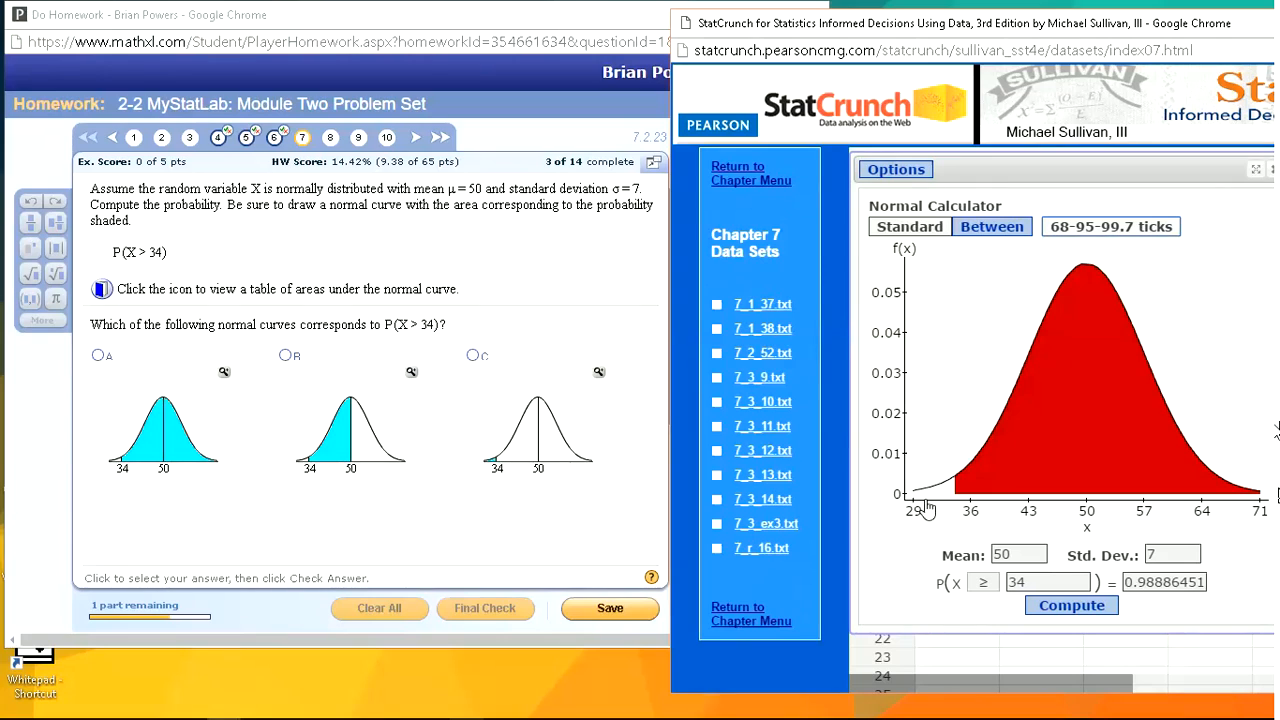
# Hide the 68-95-99.7 ticks in StatCrunch and choose curve A as the normal curve for P(X > 34) in question 7
pyautogui.click(1115, 228)
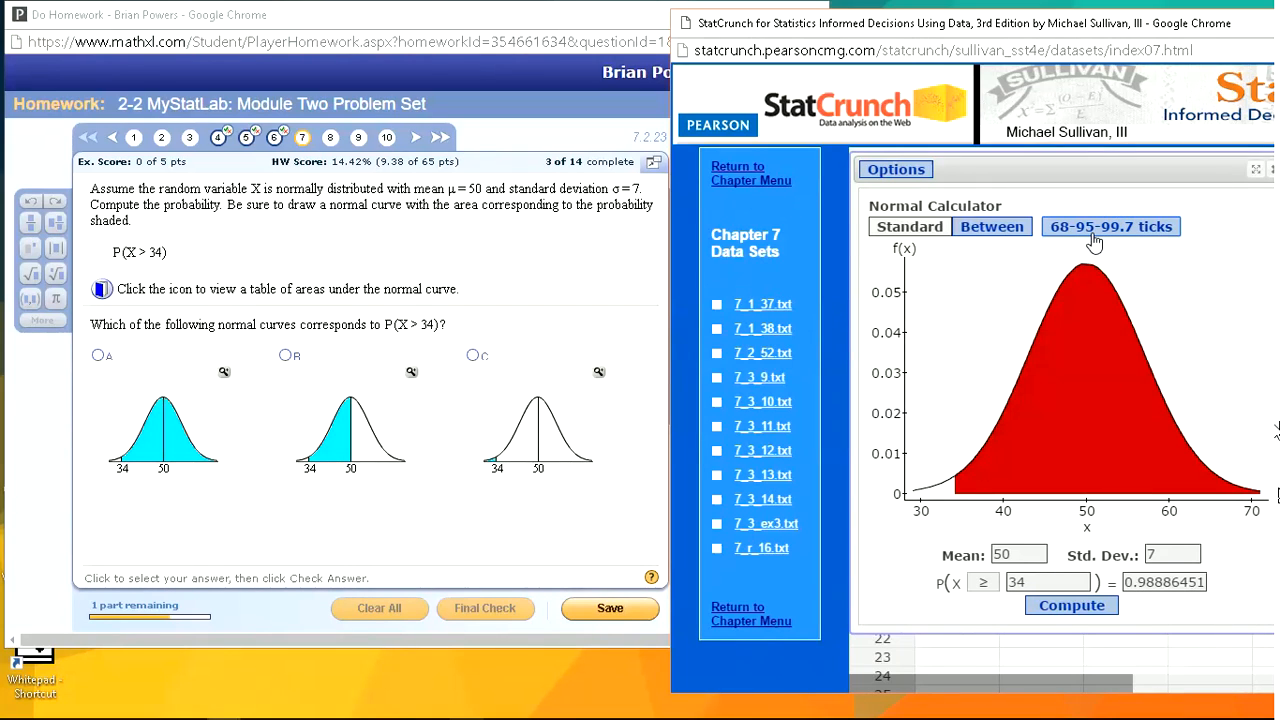
pyautogui.click(108, 392)
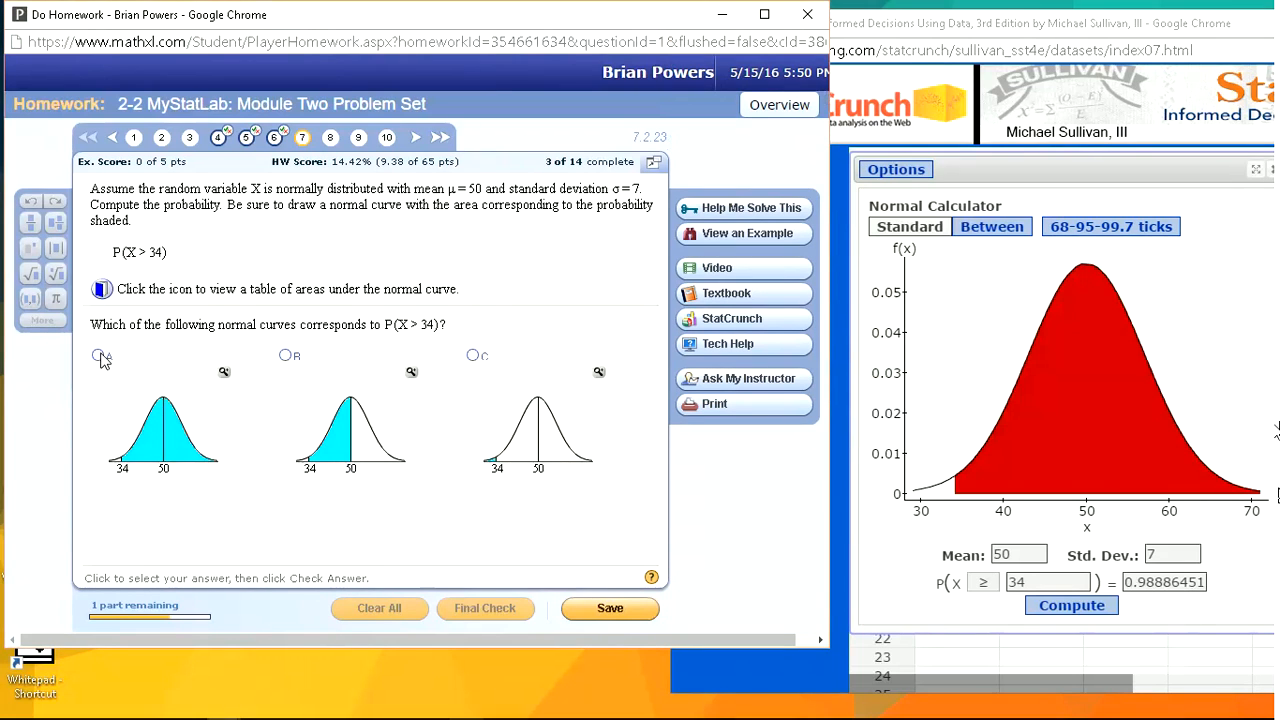
pyautogui.click(99, 356)
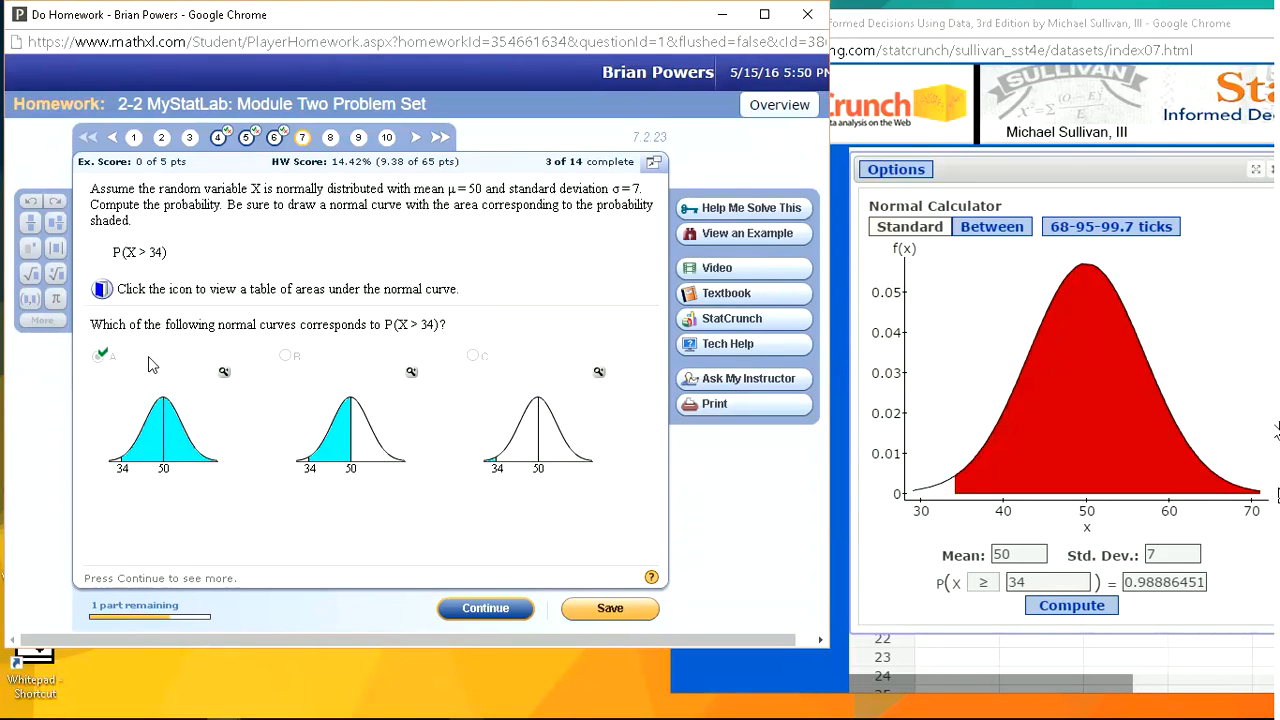
# Continue to the probability part of question 7 and submit .9889 for P(X > 34)
pyautogui.click(485, 608)
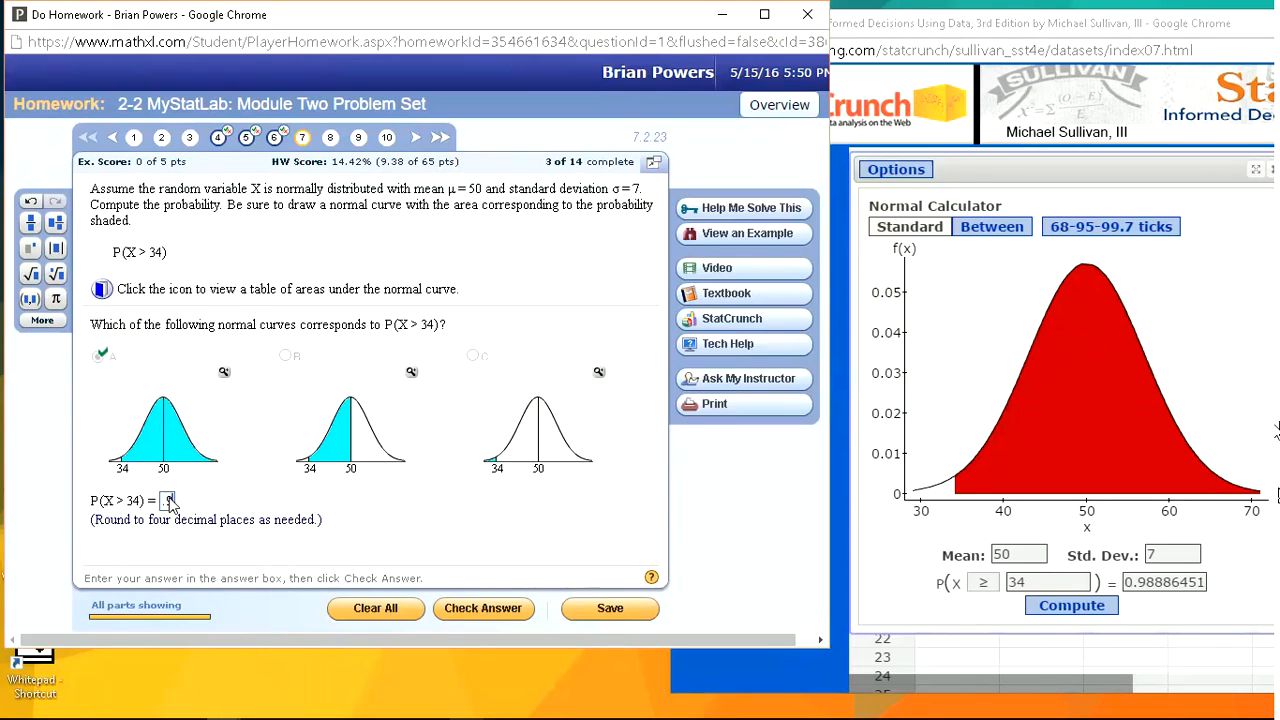
pyautogui.write('.9889')
pyautogui.press('Return')
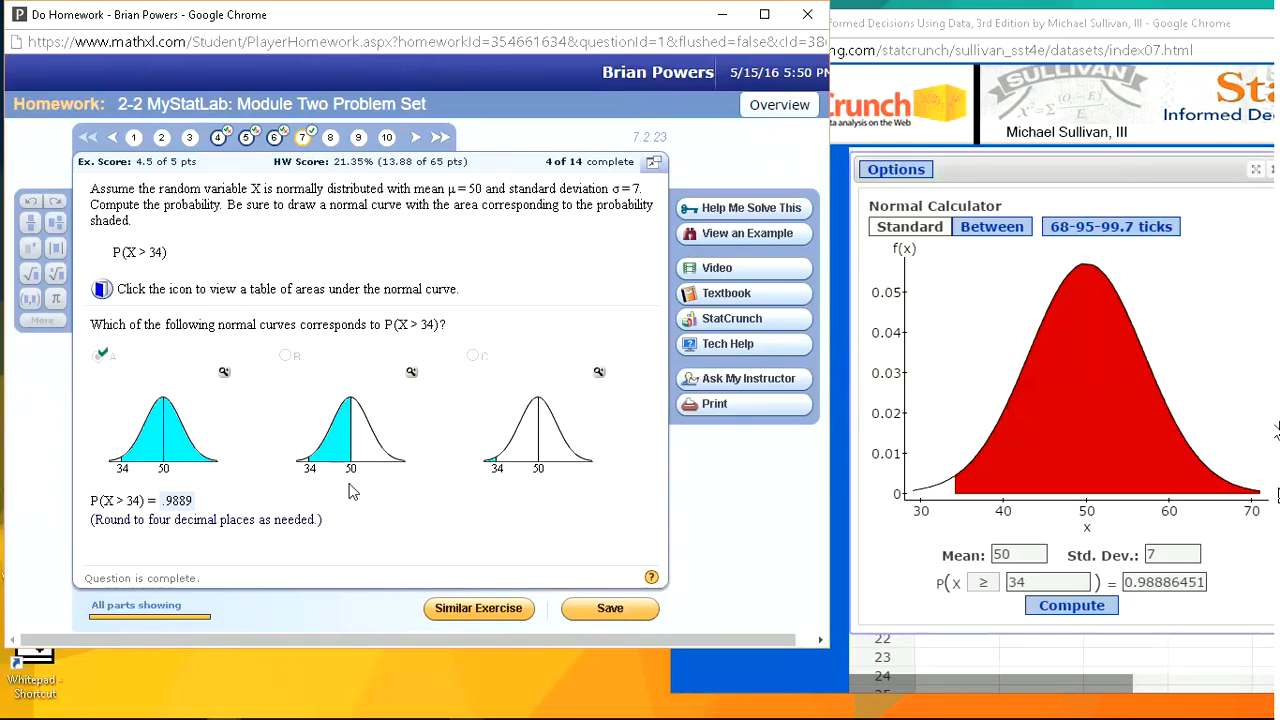
# Go to question 8 and compute P(34 ≤ X ≤ 66) in StatCrunch's Normal calculator, keeping mean 50 and standard deviation 7
pyautogui.click(330, 140)
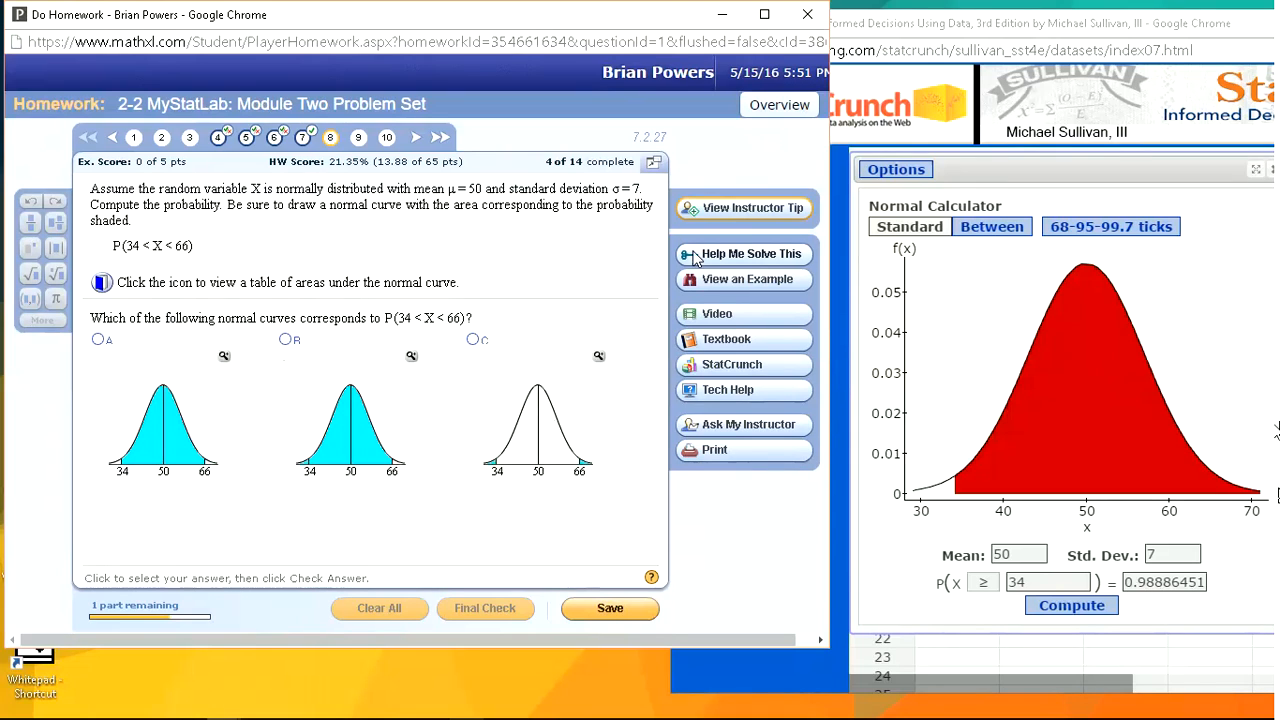
pyautogui.click(992, 226)
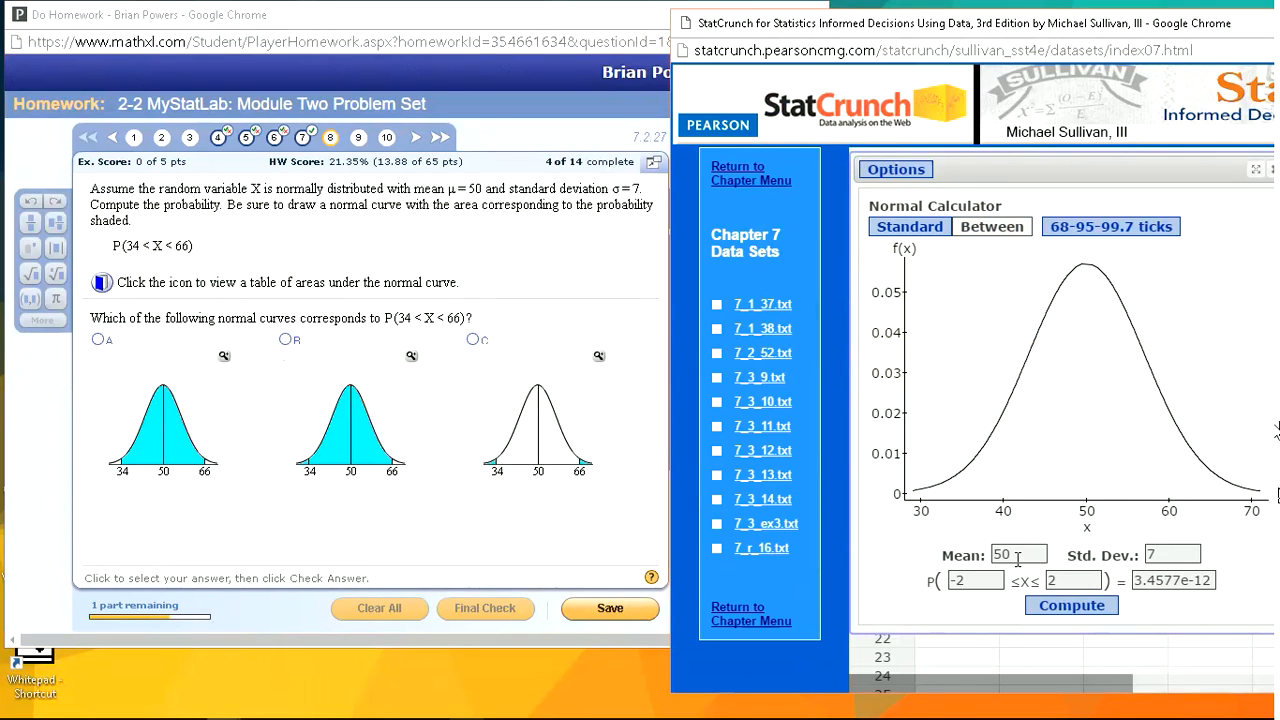
pyautogui.click(1155, 556)
pyautogui.doubleClick(965, 582)
pyautogui.write('34')
pyautogui.doubleClick(1071, 582)
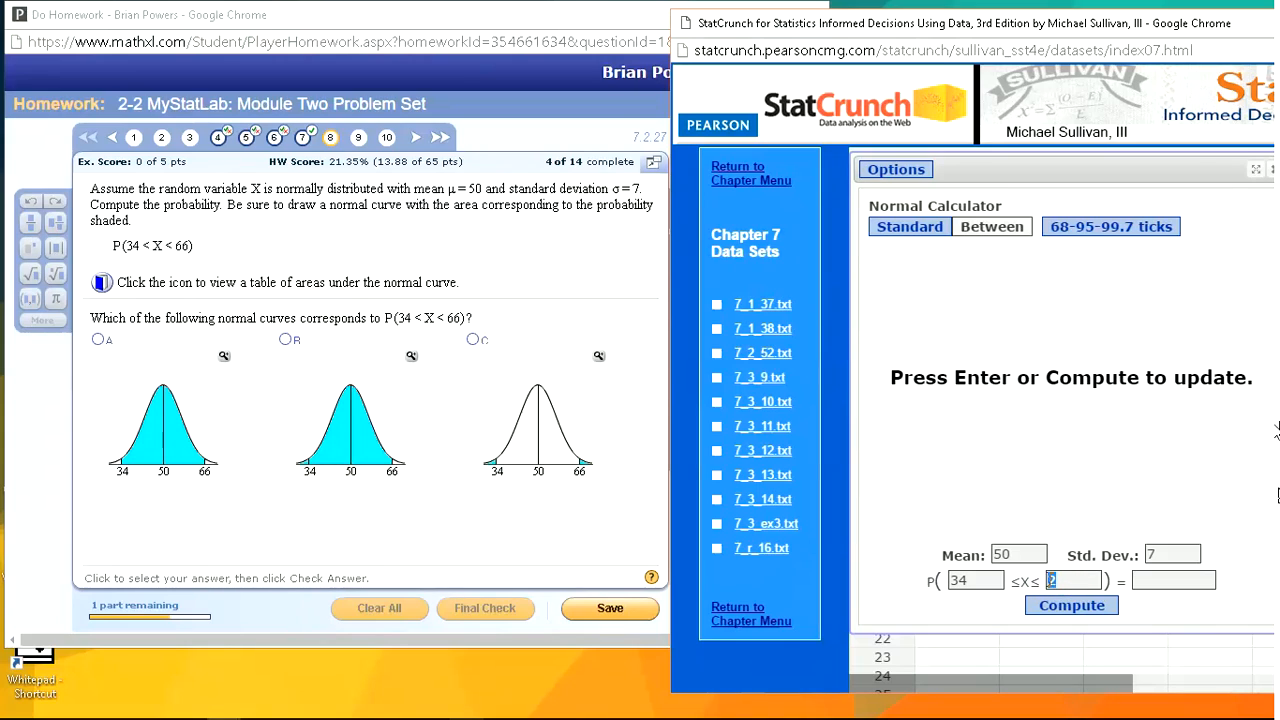
pyautogui.click(1069, 605)
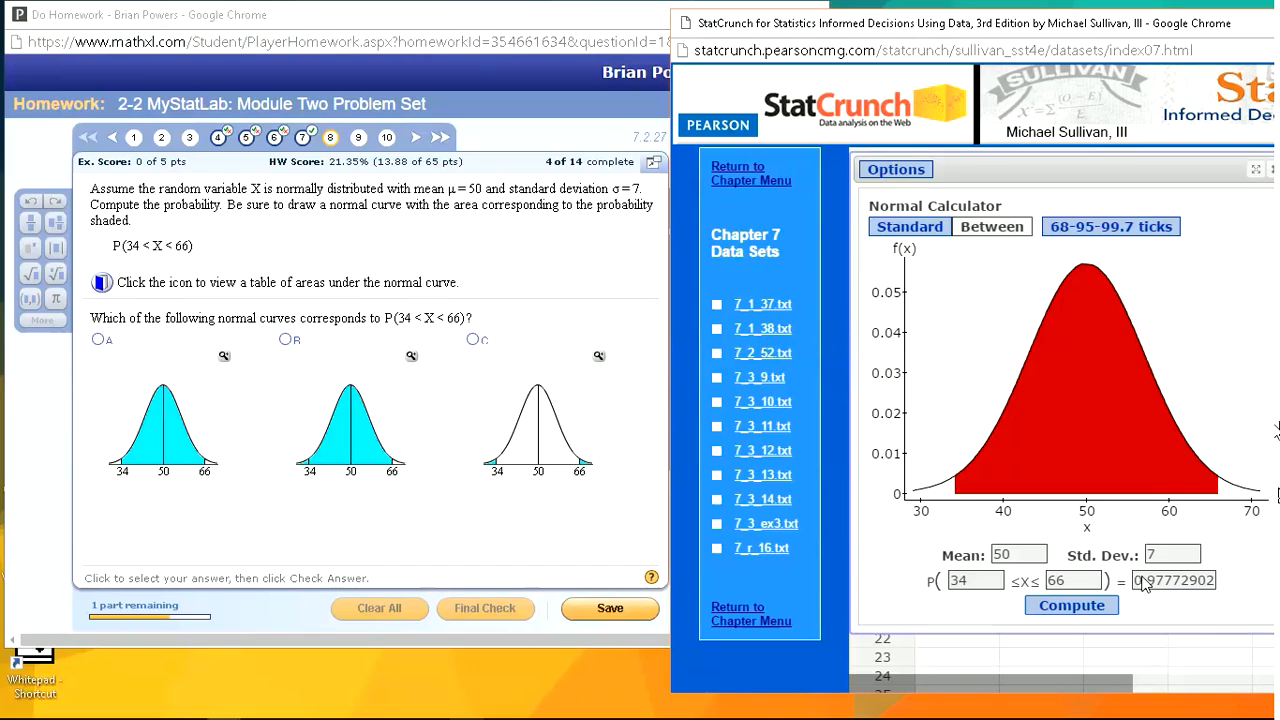
# Go to question 9 and set StatCrunch's Normal calculator to mean 56 and standard deviation 3.3
pyautogui.click(359, 138)
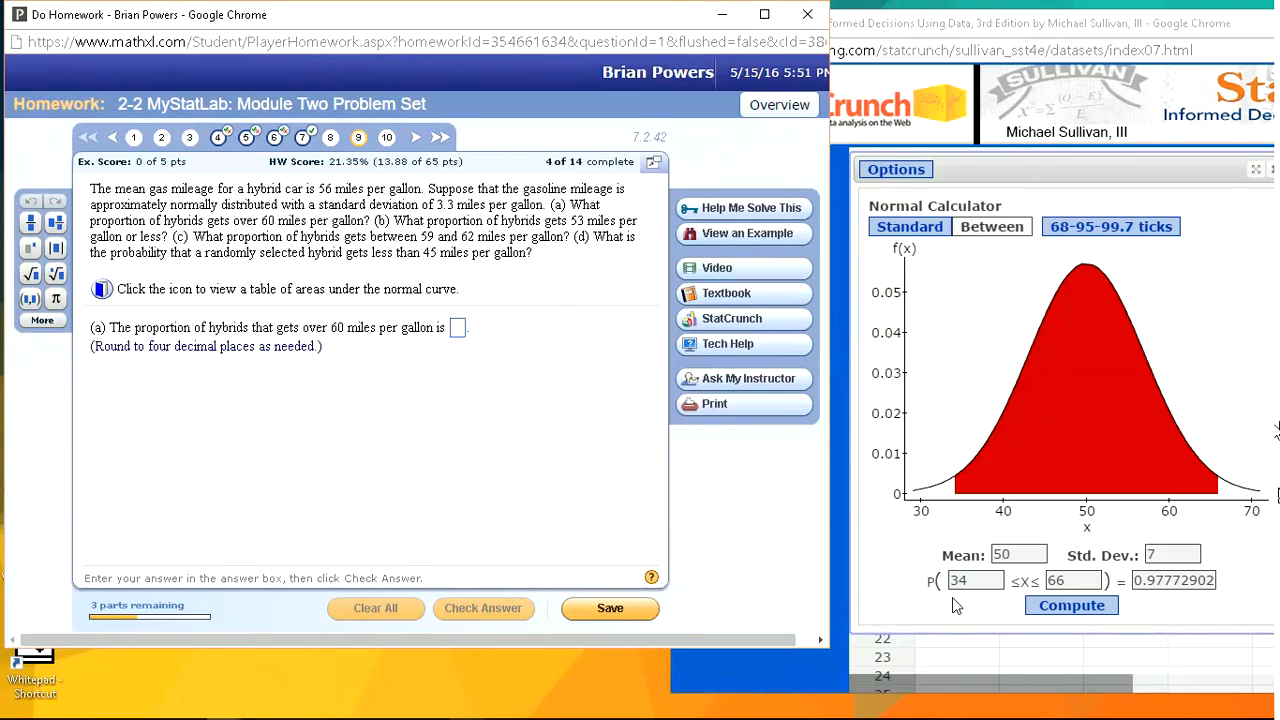
pyautogui.moveTo(1012, 558); pyautogui.dragTo(985, 565)
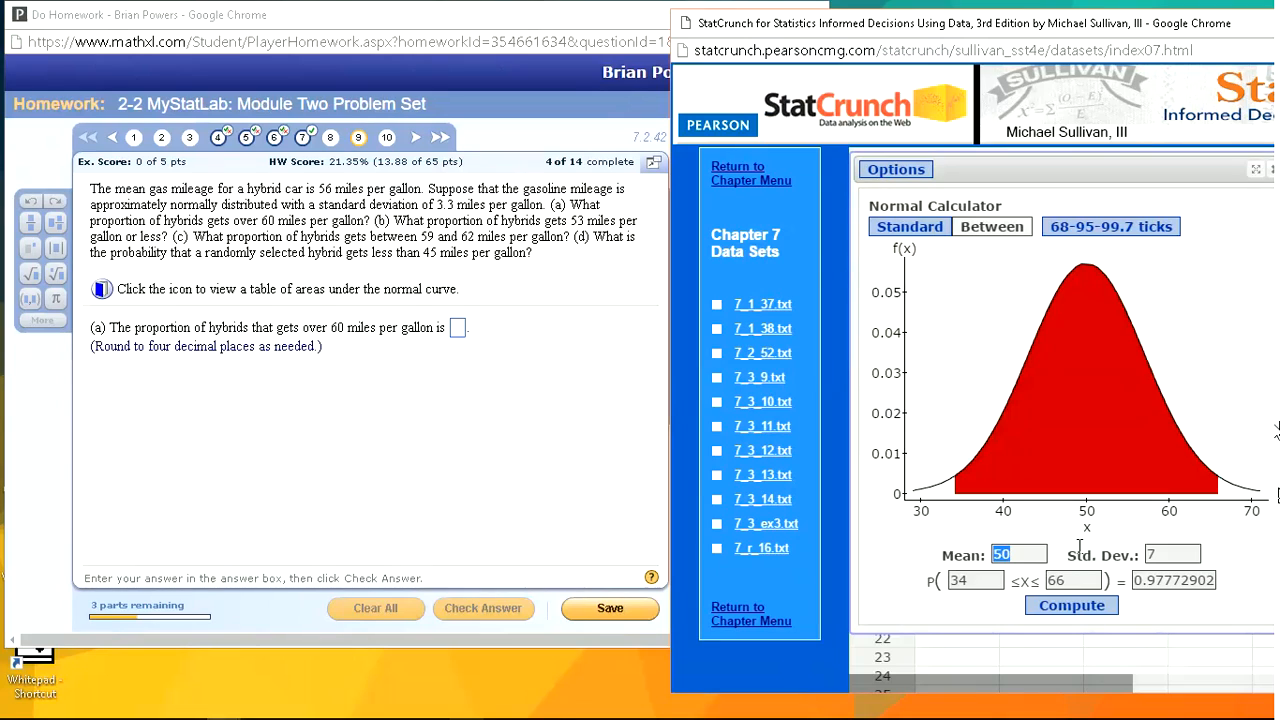
pyautogui.write('56')
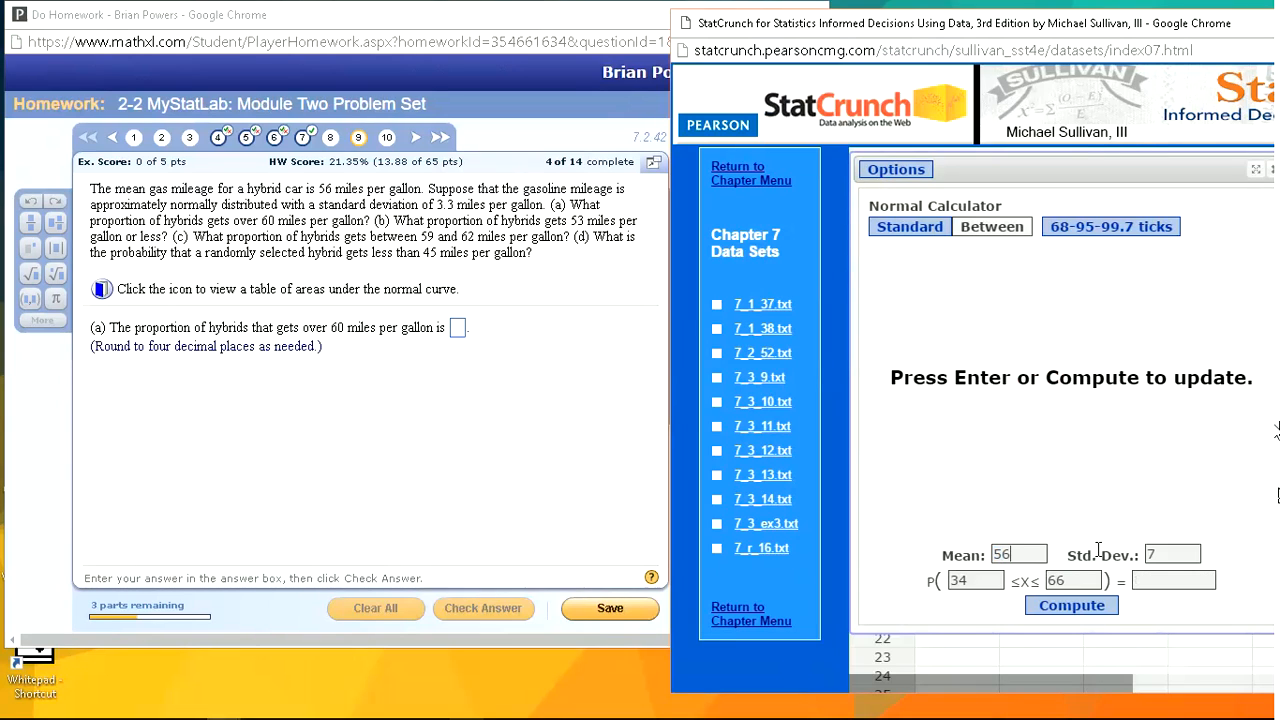
pyautogui.doubleClick(1163, 554)
pyautogui.write('3.3')
# Switch the Normal calculator to a one-sided probability and compute P(X ≥ 60)
pyautogui.click(905, 232)
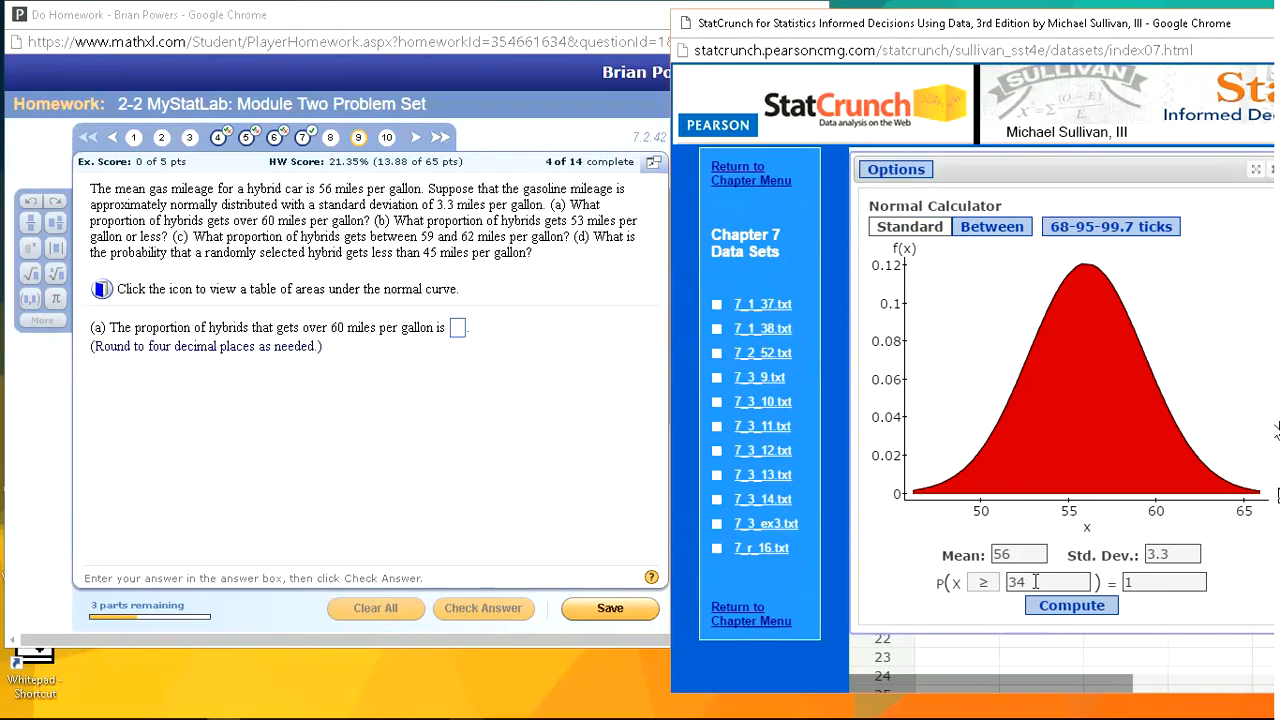
pyautogui.moveTo(1034, 583); pyautogui.dragTo(995, 583)
pyautogui.write('60')
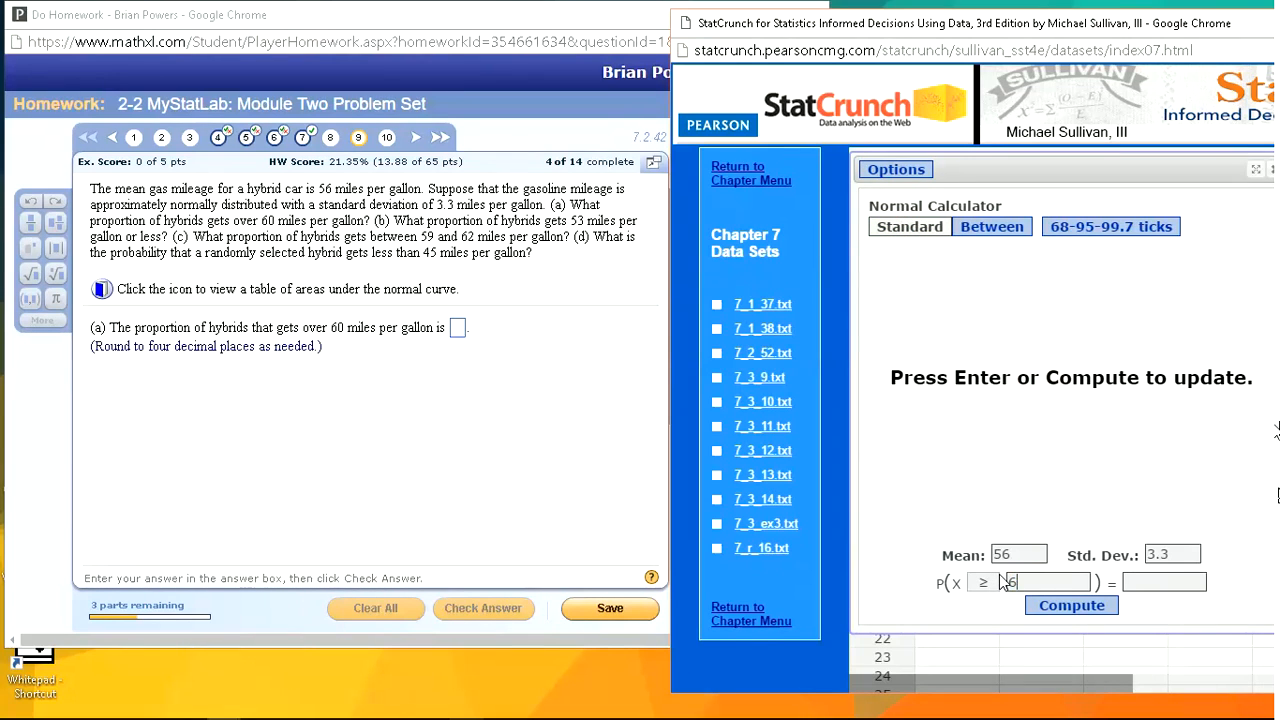
pyautogui.click(1085, 612)
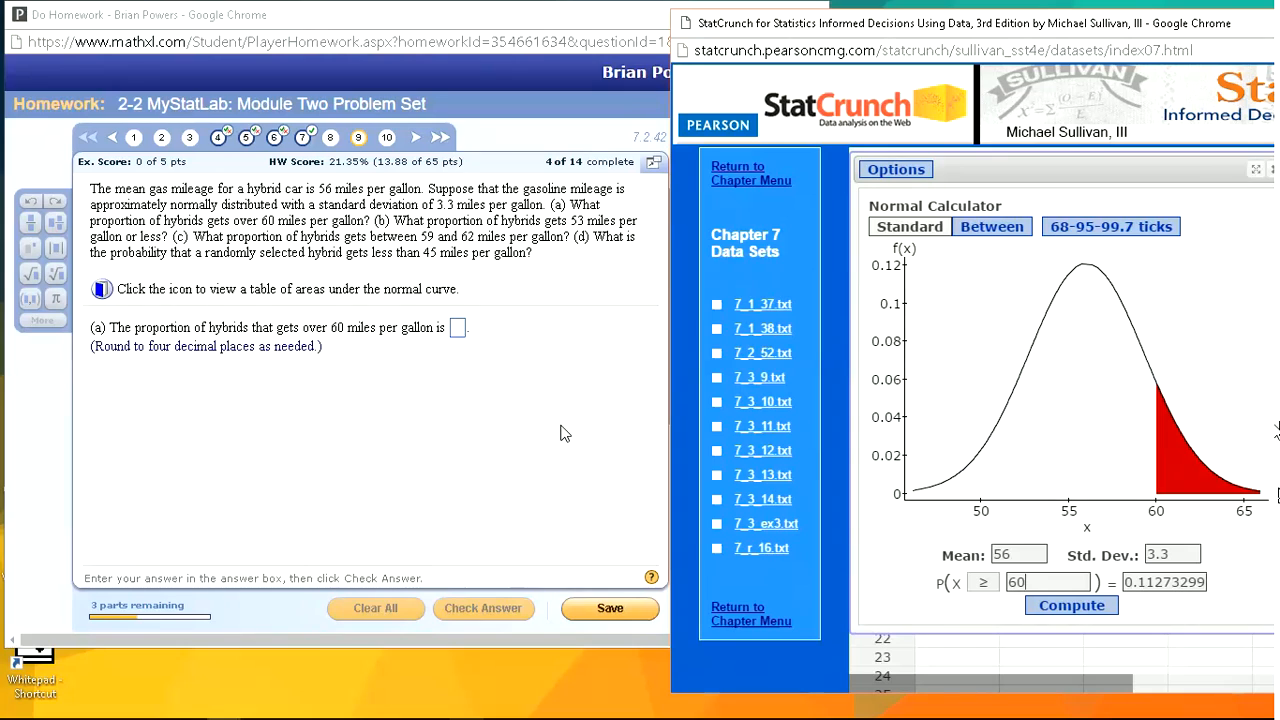
# Answer part (a) of question 9 with .1127 and submit it
pyautogui.click(456, 332)
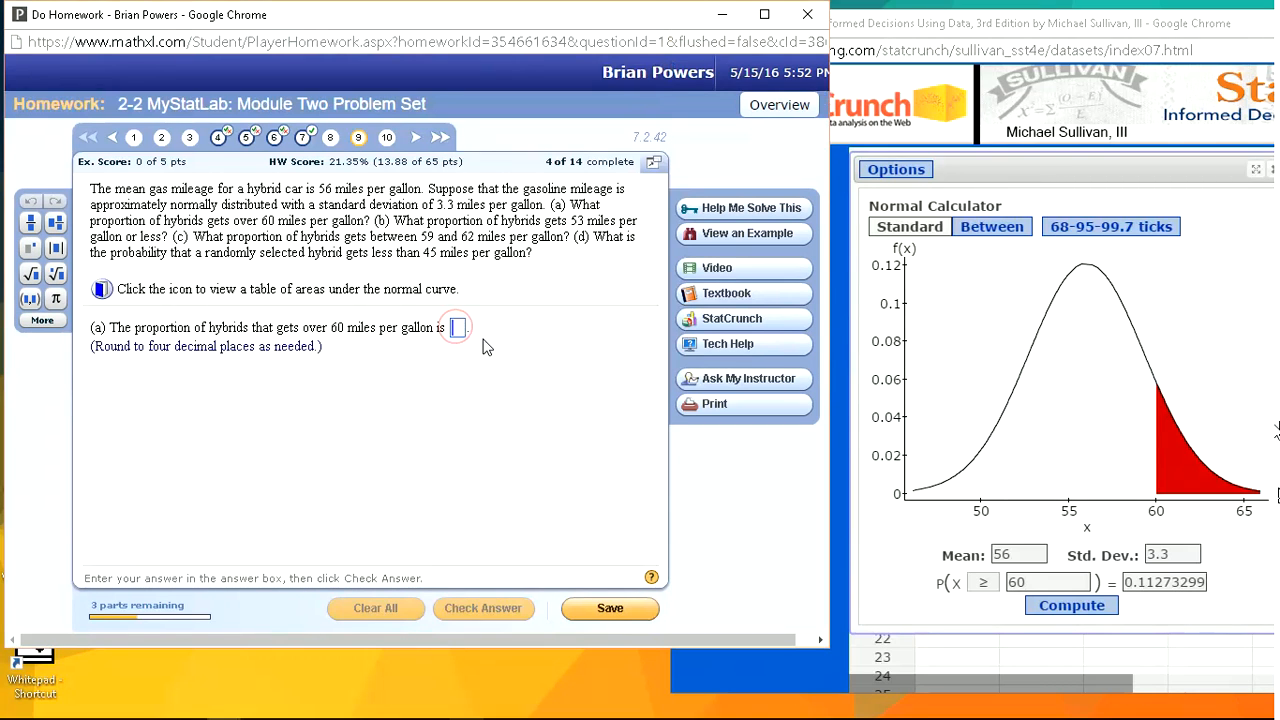
pyautogui.write('.1')
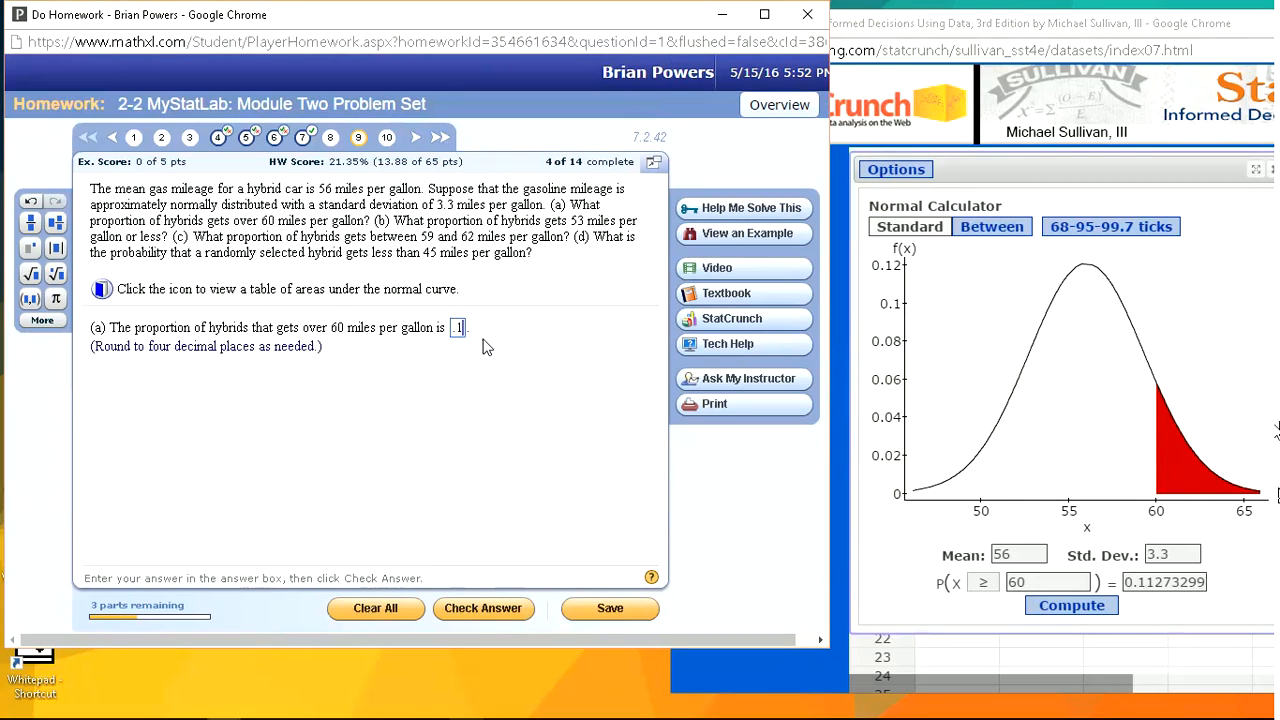
pyautogui.write('127')
pyautogui.press('Return')
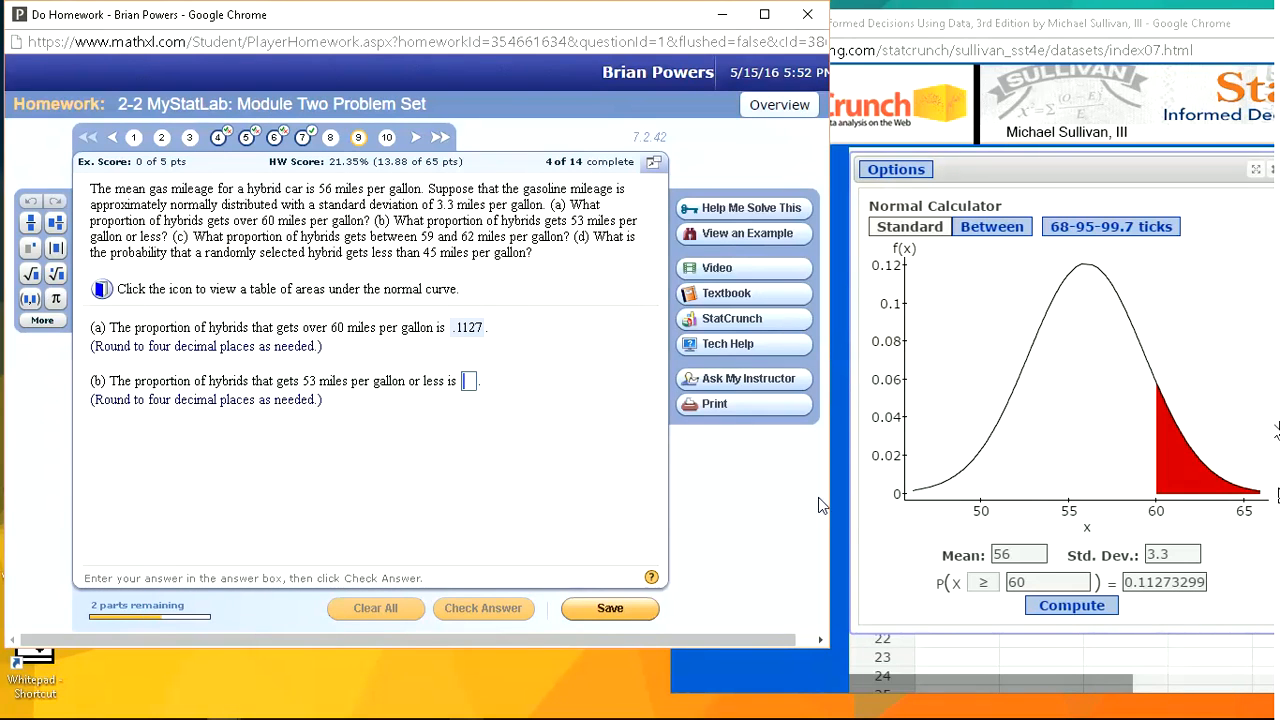
# Change the Normal calculator's inequality to ≤ and compute P(X ≤ 53)
pyautogui.click(984, 585)
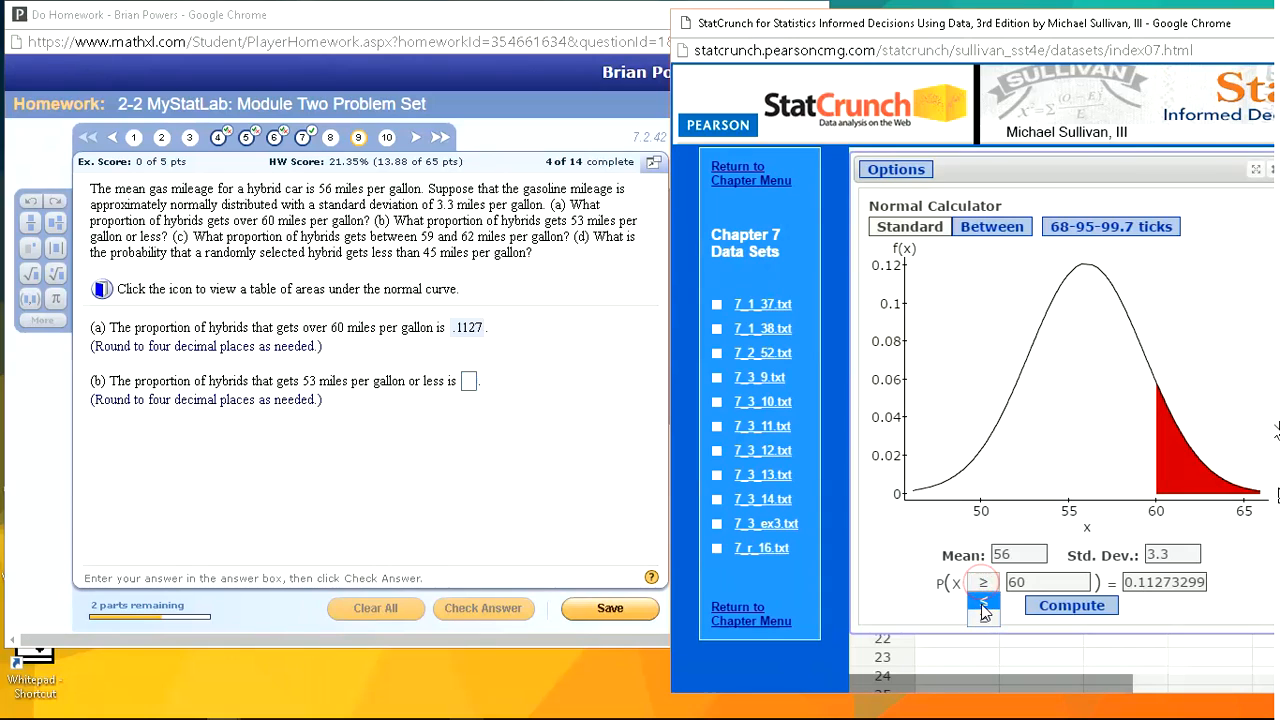
pyautogui.click(982, 604)
pyautogui.moveTo(1031, 582); pyautogui.dragTo(1014, 583)
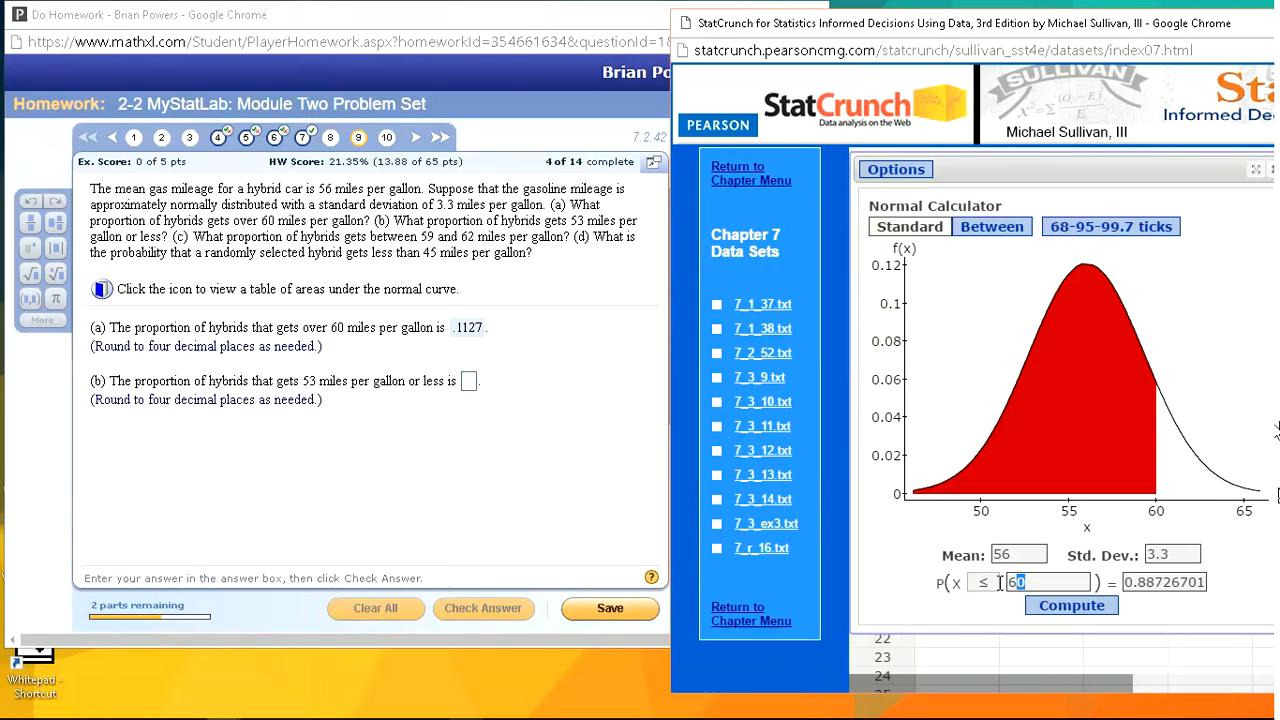
pyautogui.write('53')
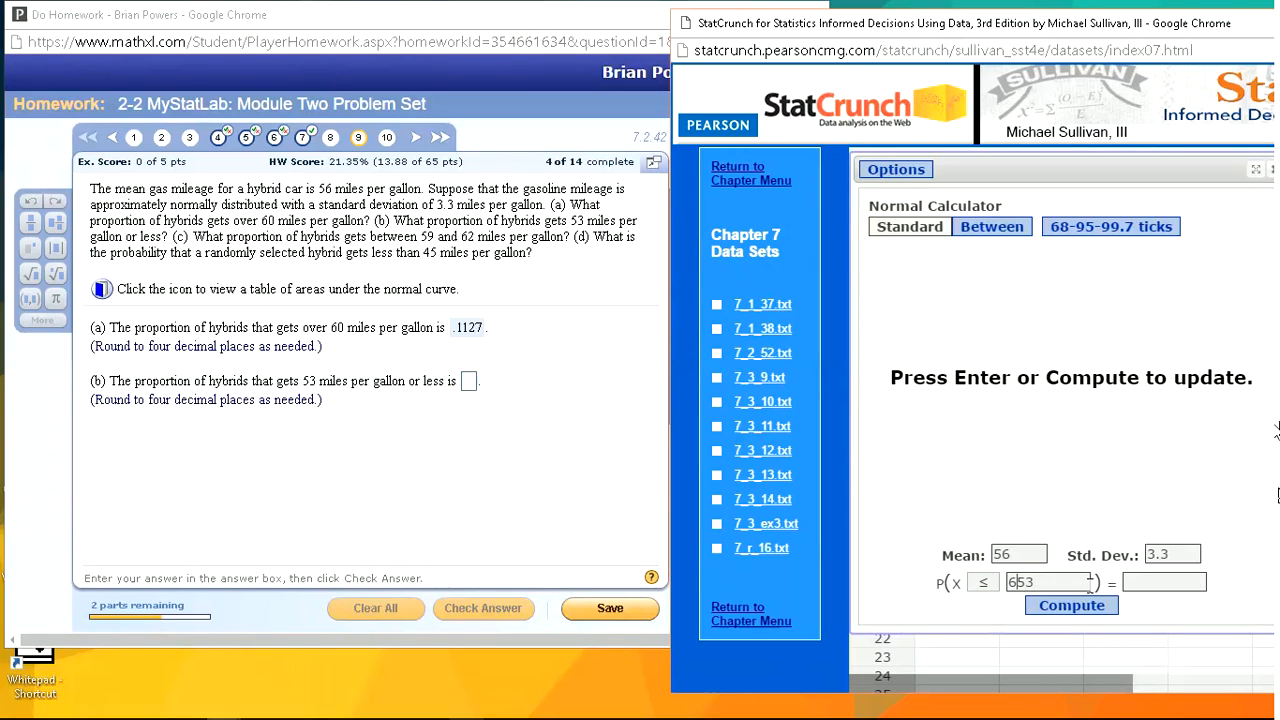
pyautogui.press('Return')
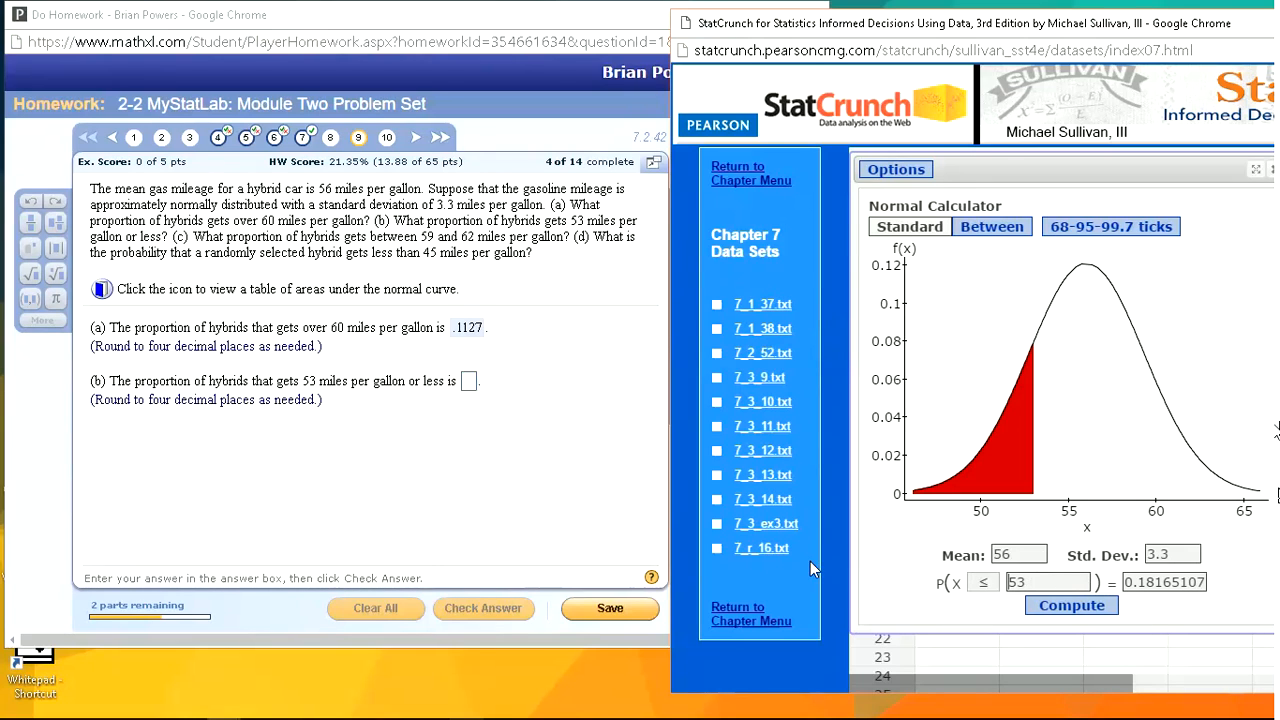
# Answer part (b) of question 9 with .1817 and submit it
pyautogui.click(471, 385)
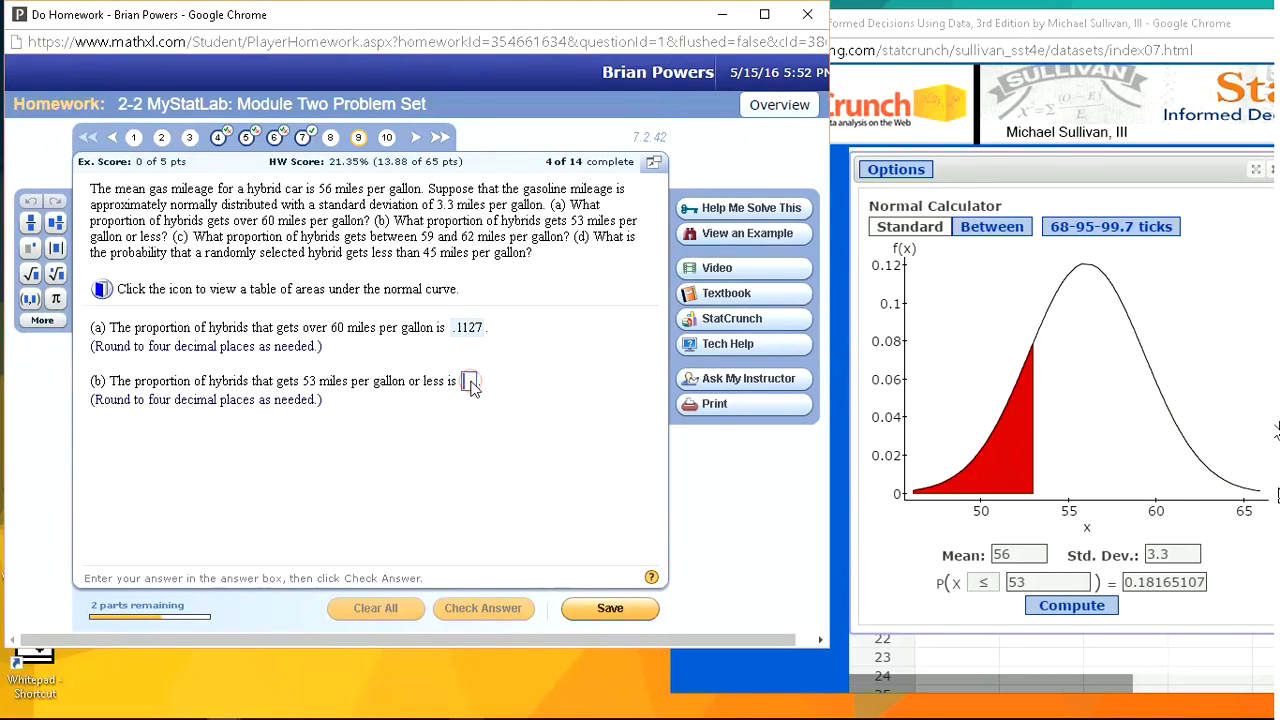
pyautogui.write('.1817')
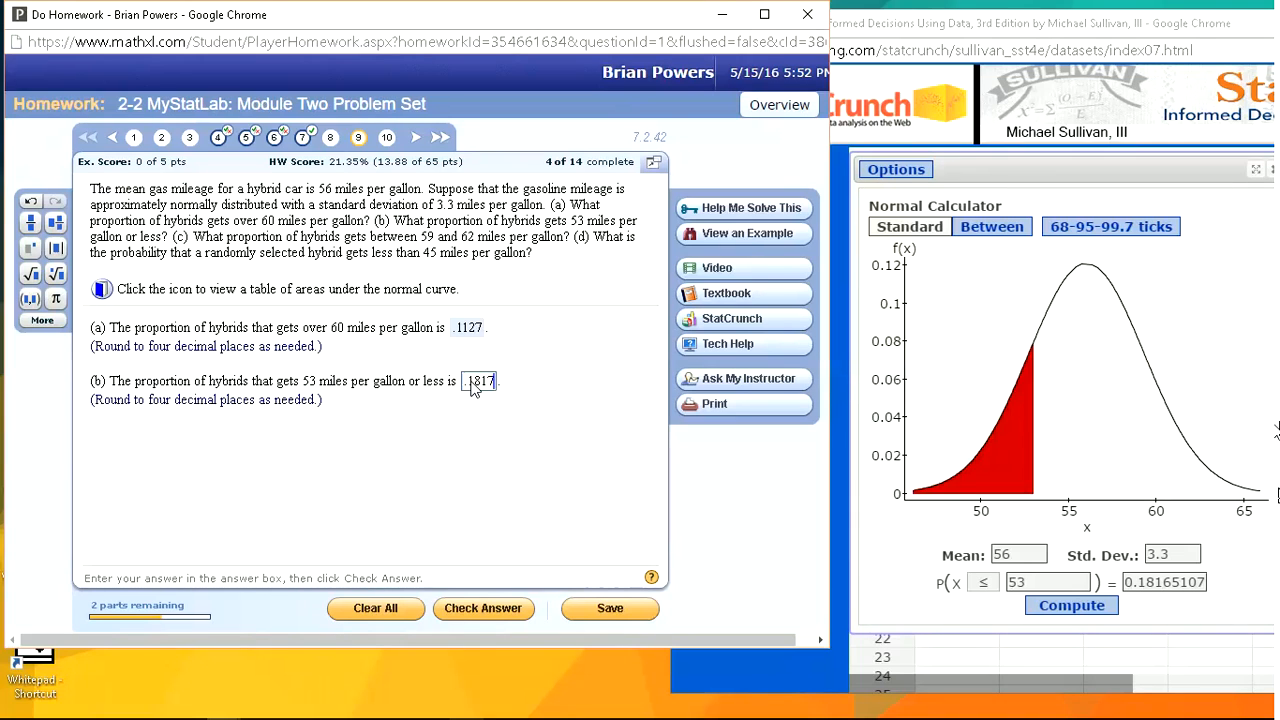
pyautogui.press('Return')
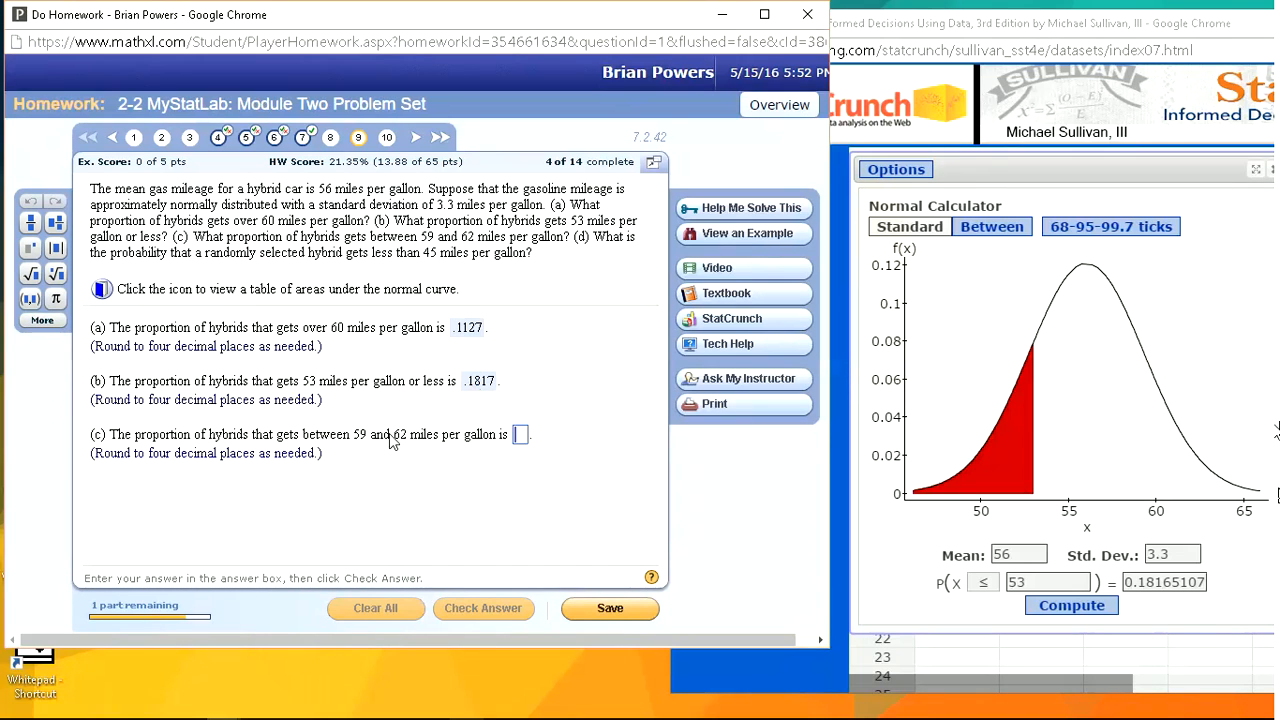
# Switch the Normal calculator to a between probability and compute P(59 ≤ X ≤ 62)
pyautogui.click(990, 226)
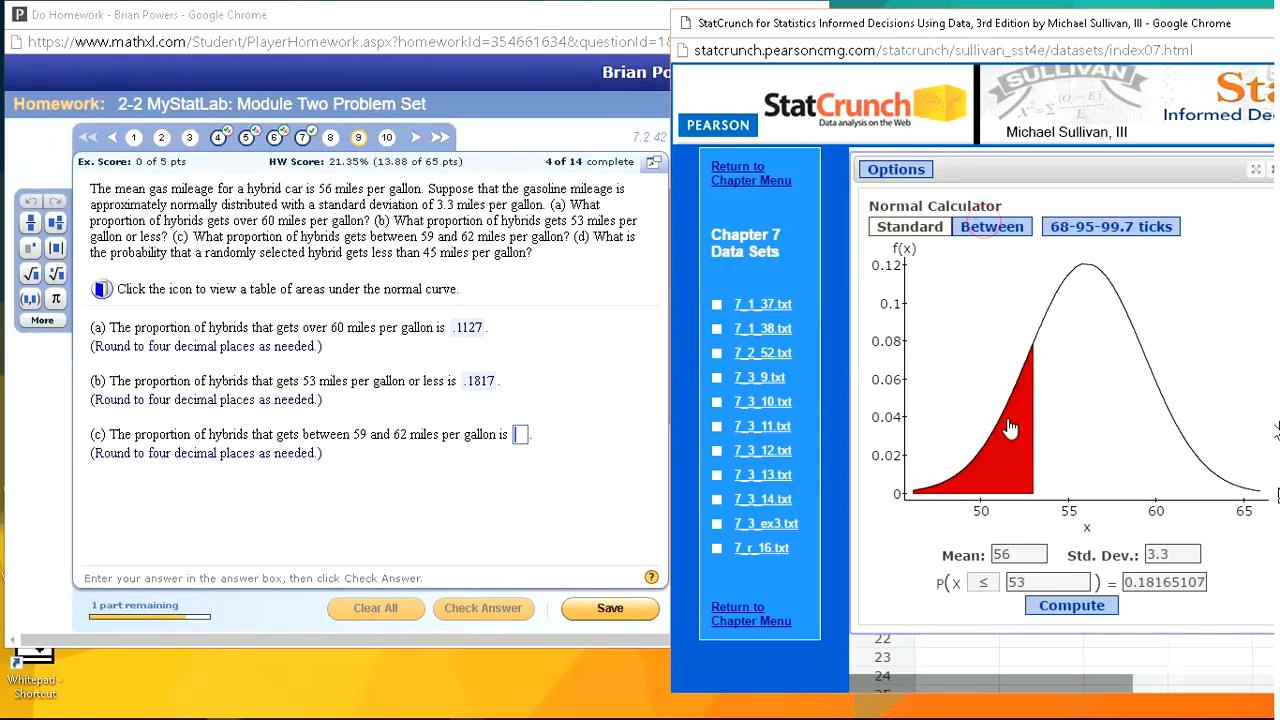
pyautogui.moveTo(982, 584); pyautogui.dragTo(933, 583)
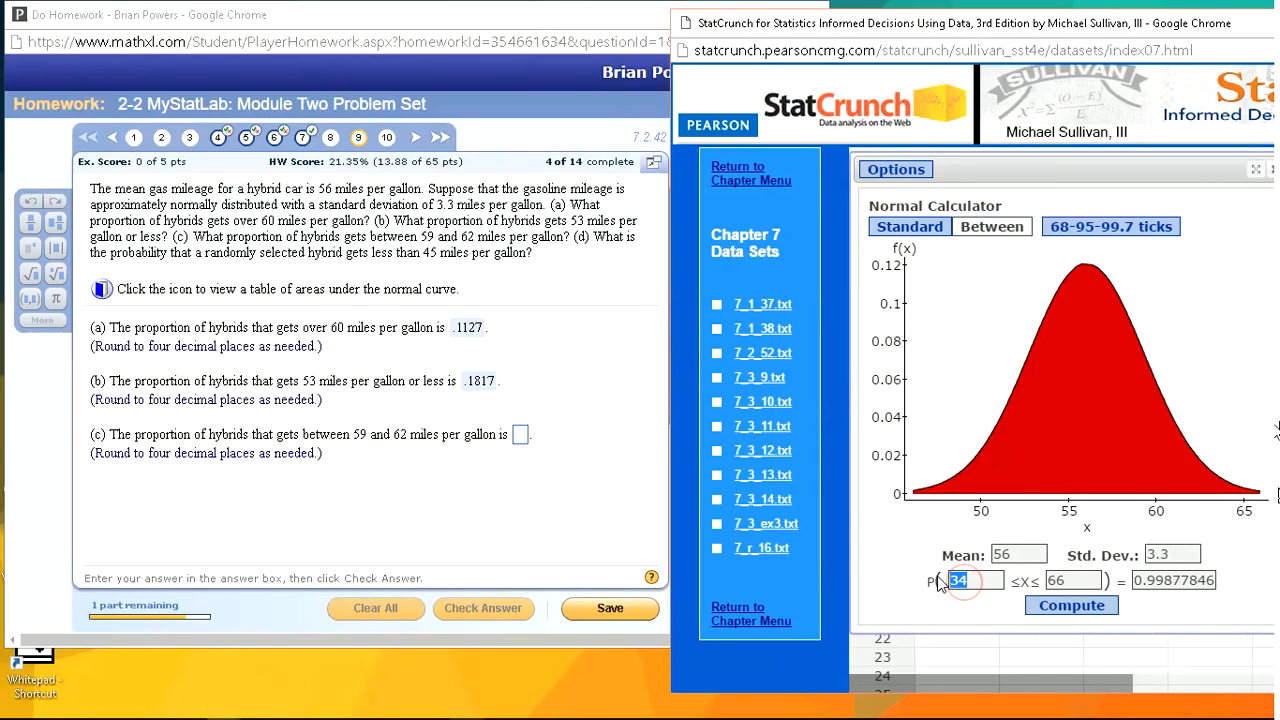
pyautogui.write('5')
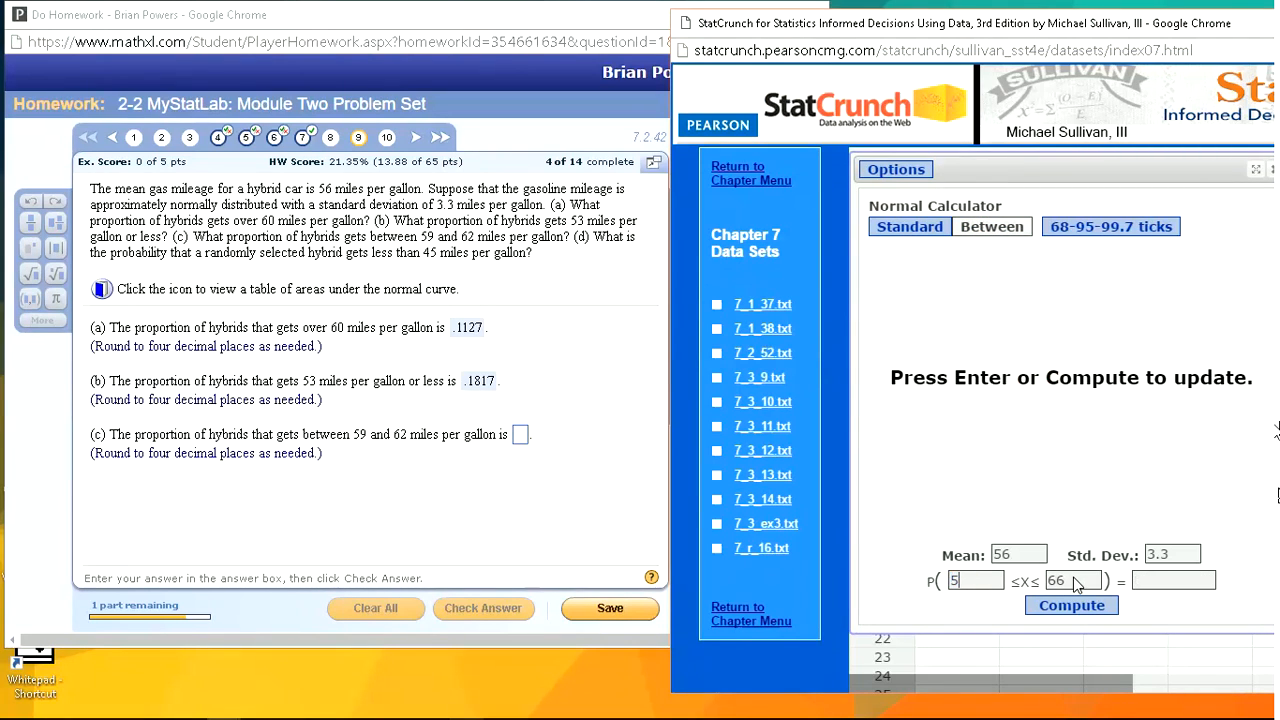
pyautogui.write('9')
pyautogui.moveTo(1080, 581); pyautogui.dragTo(1022, 585)
pyautogui.write('62')
pyautogui.click(1065, 603)
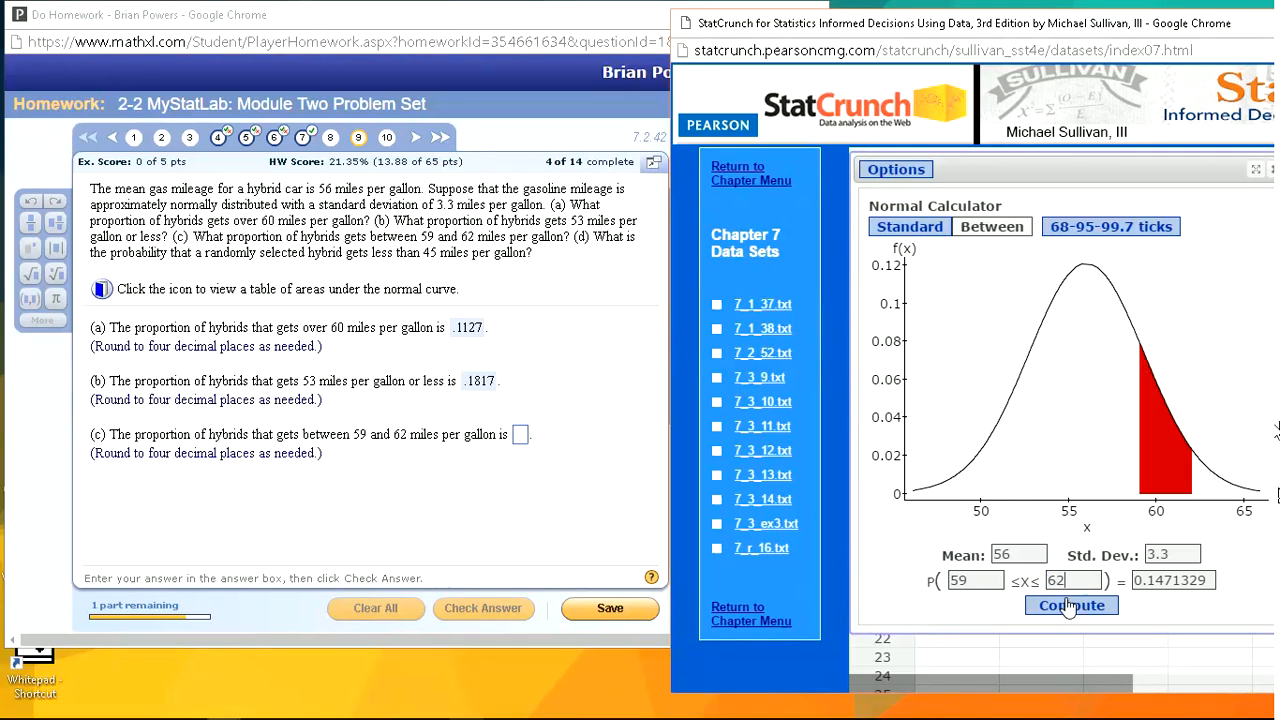
# Answer part (c) of question 9 with .1471, submit it and dismiss the feedback message
pyautogui.click(521, 436)
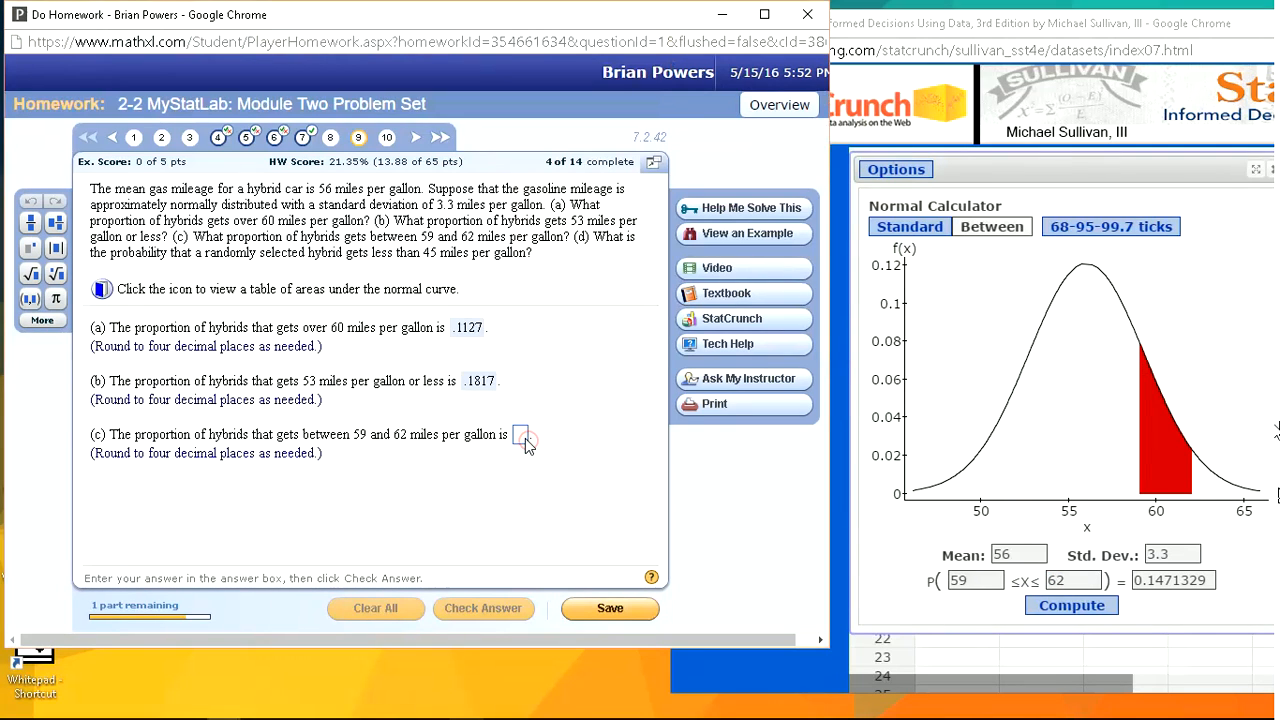
pyautogui.write('.1471')
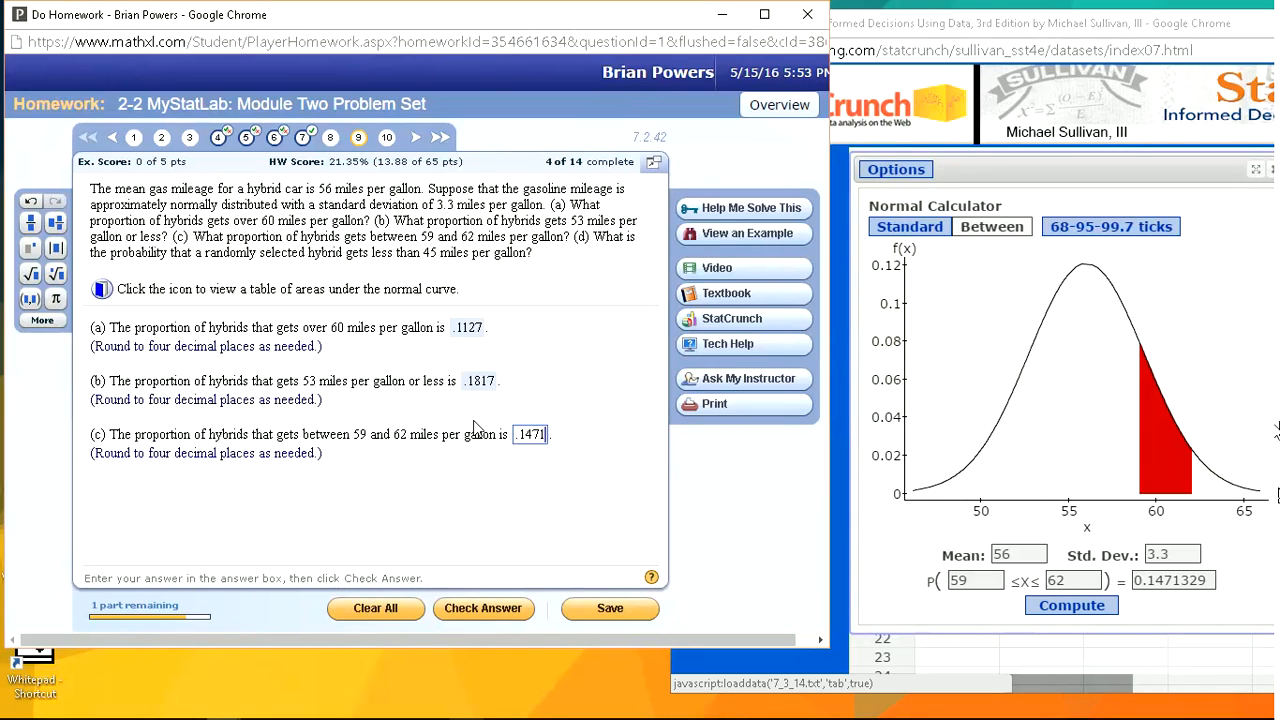
pyautogui.press('Return')
pyautogui.click(376, 401)
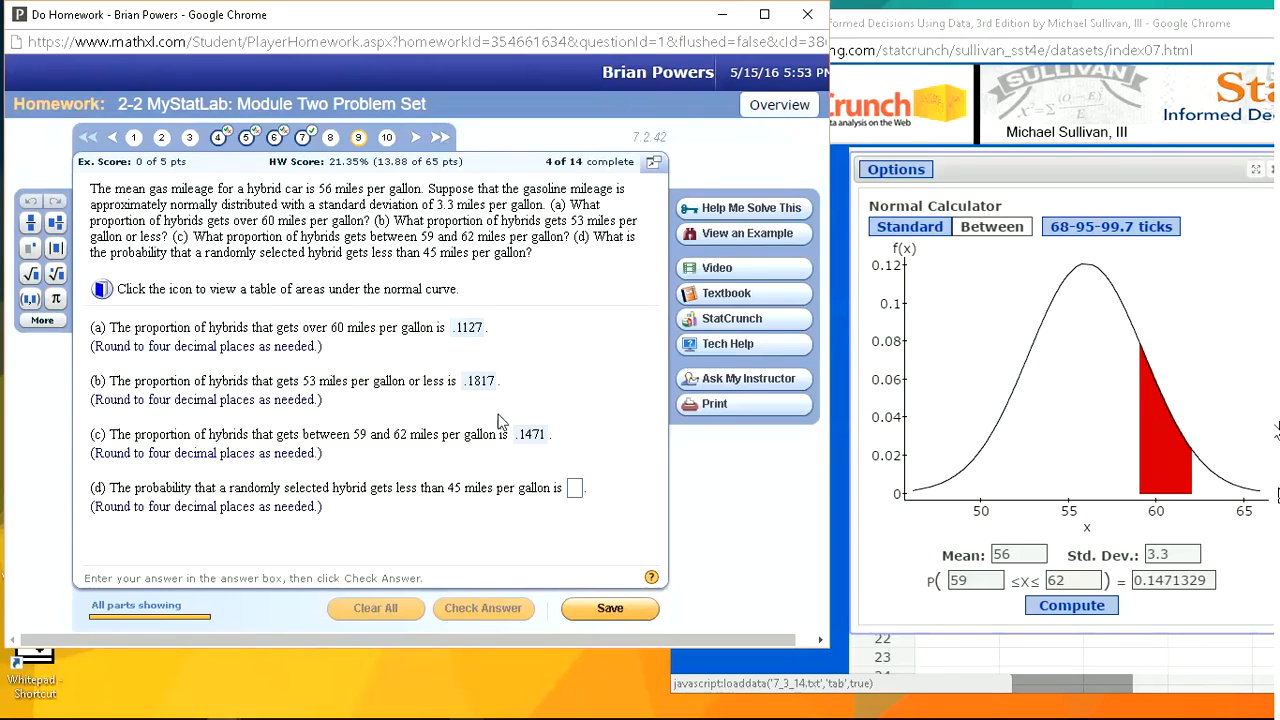
# Go to homework question 10, confirming that question 9 is left incomplete
pyautogui.click(387, 137)
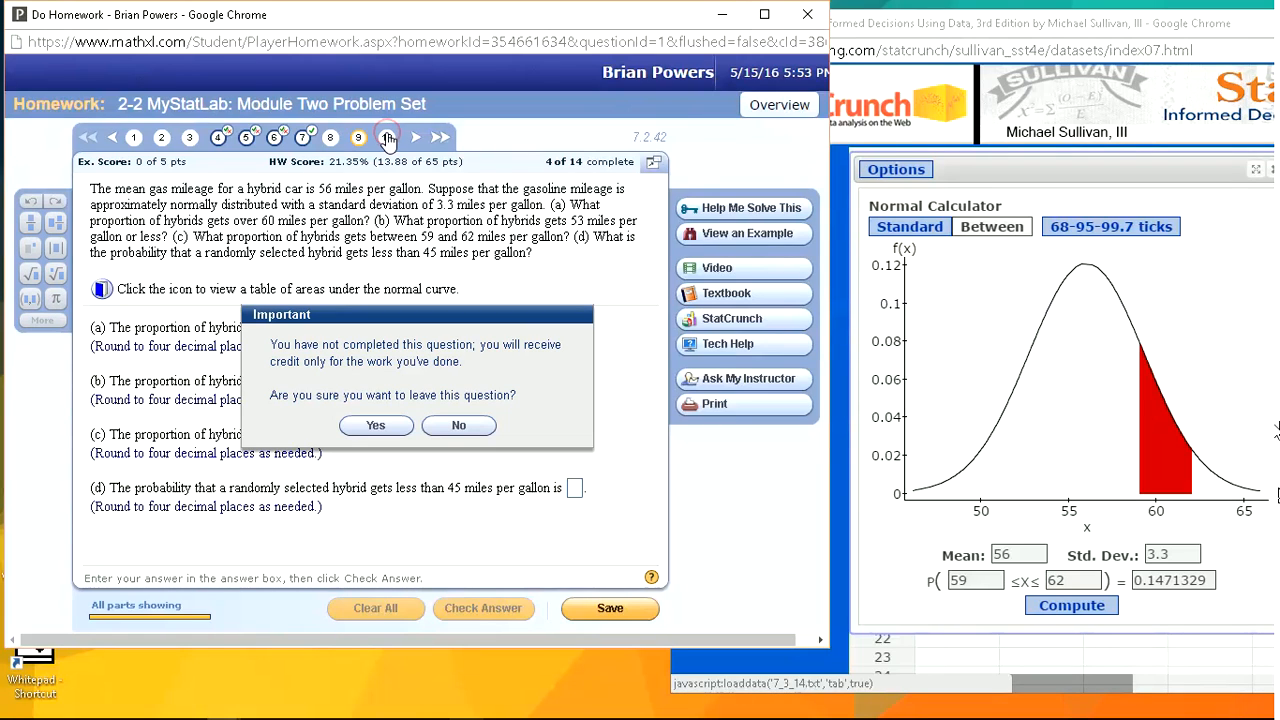
pyautogui.click(376, 427)
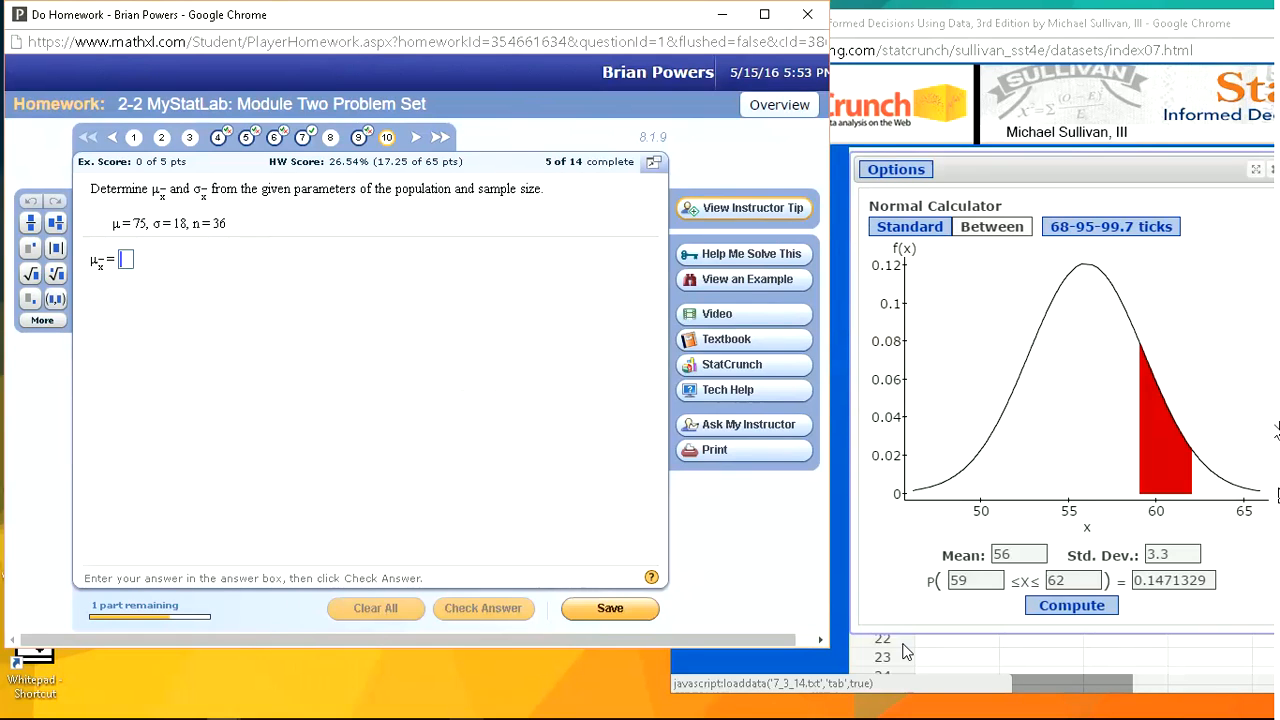
pyautogui.moveTo(883, 717)
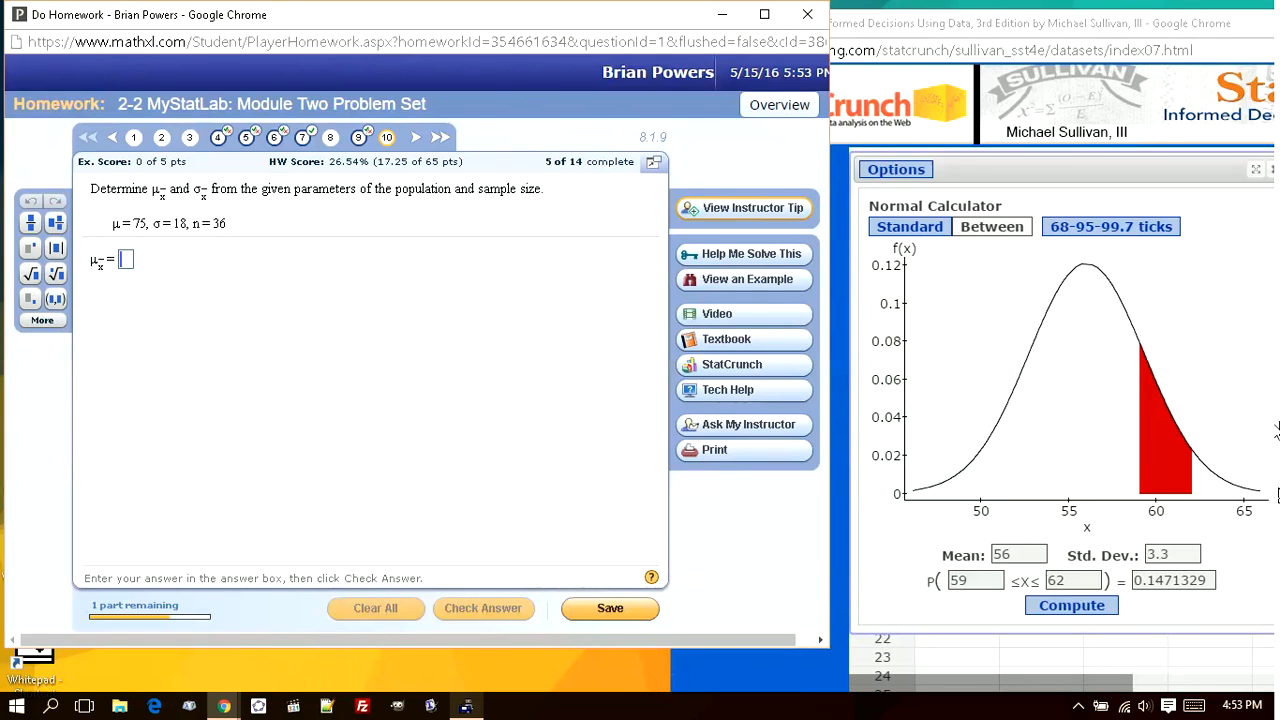
# Bring up the TI-83 Plus calculator, then answer the sampling distribution's mean in question 10 with 75 and submit it
pyautogui.click(466, 705)
pyautogui.click(1053, 403)
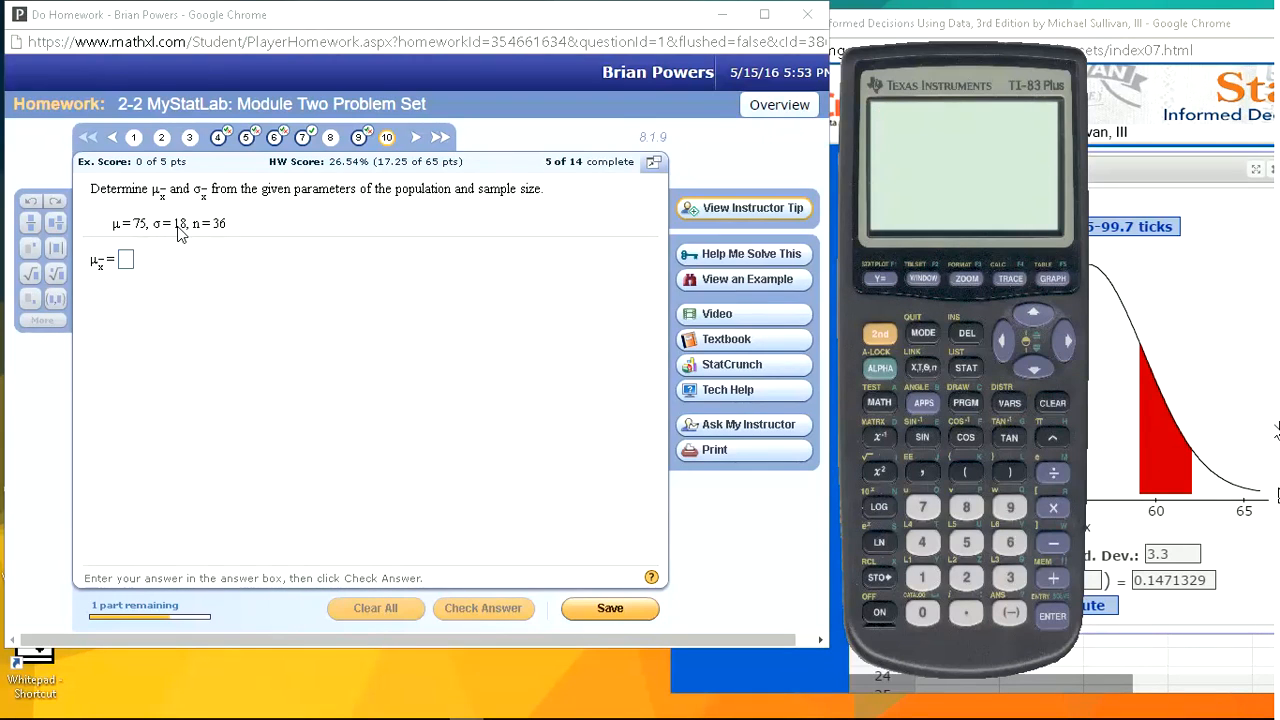
pyautogui.click(127, 261)
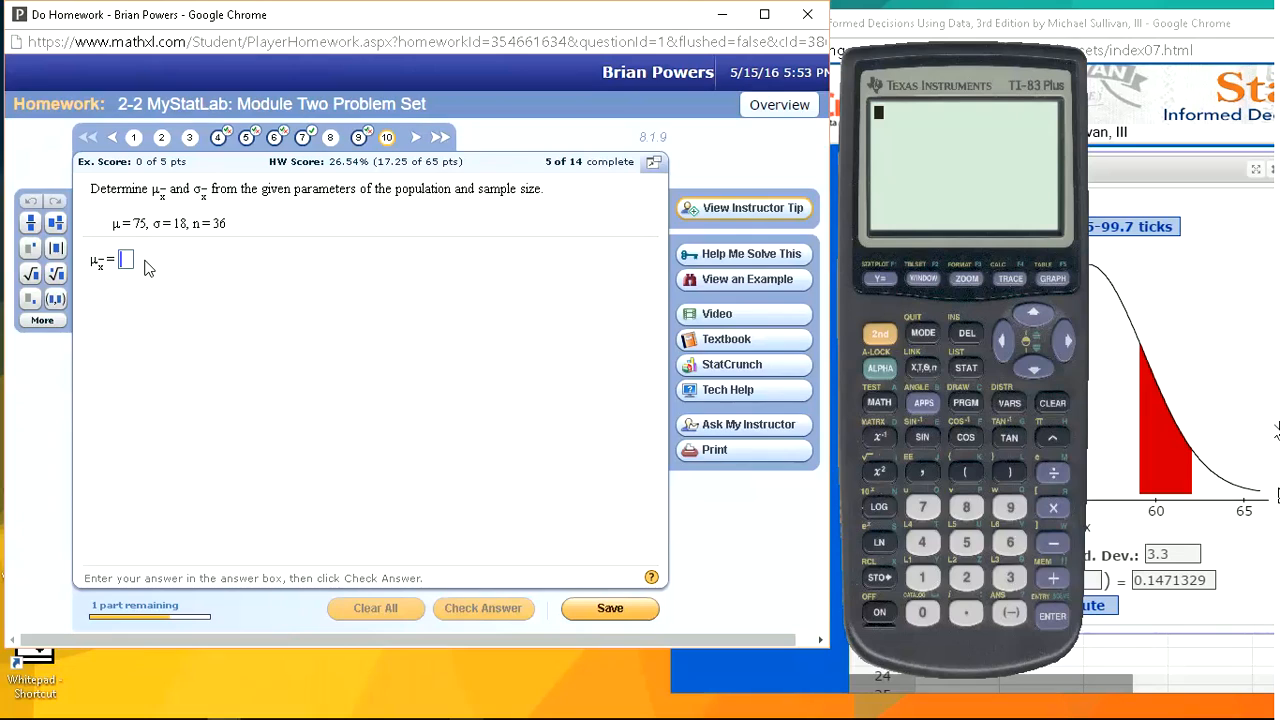
pyautogui.write('75')
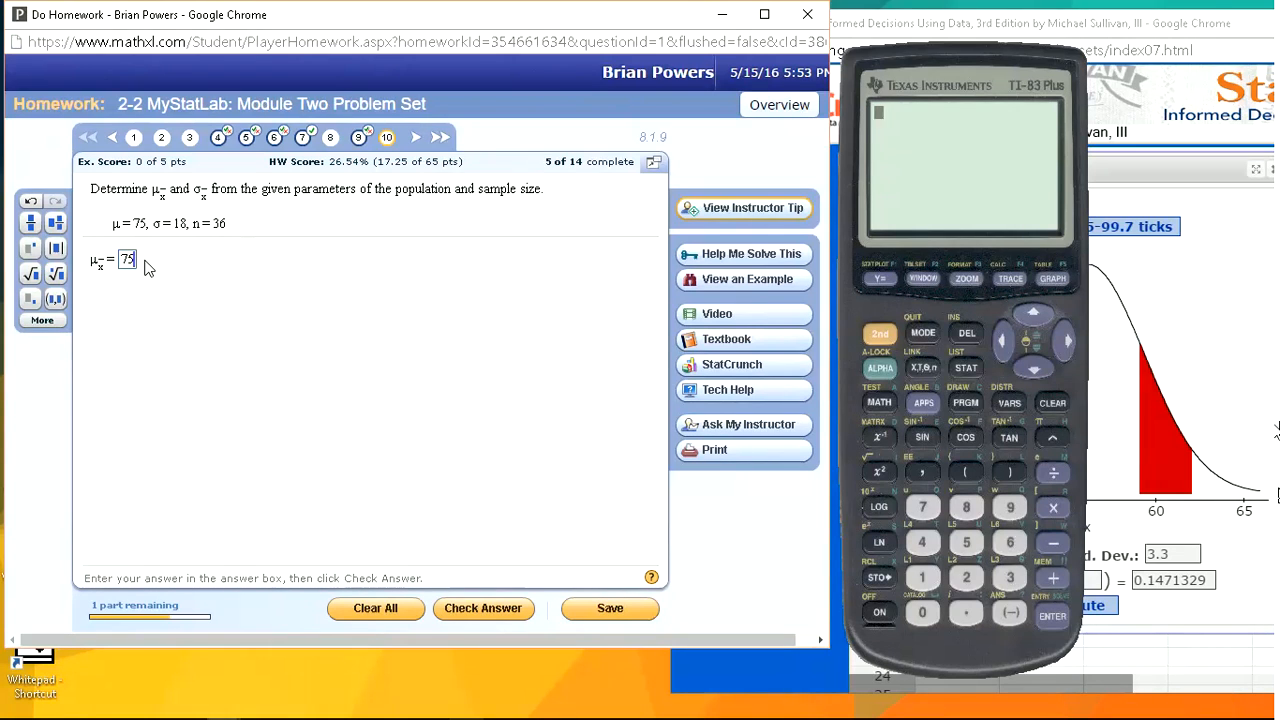
pyautogui.press('Return')
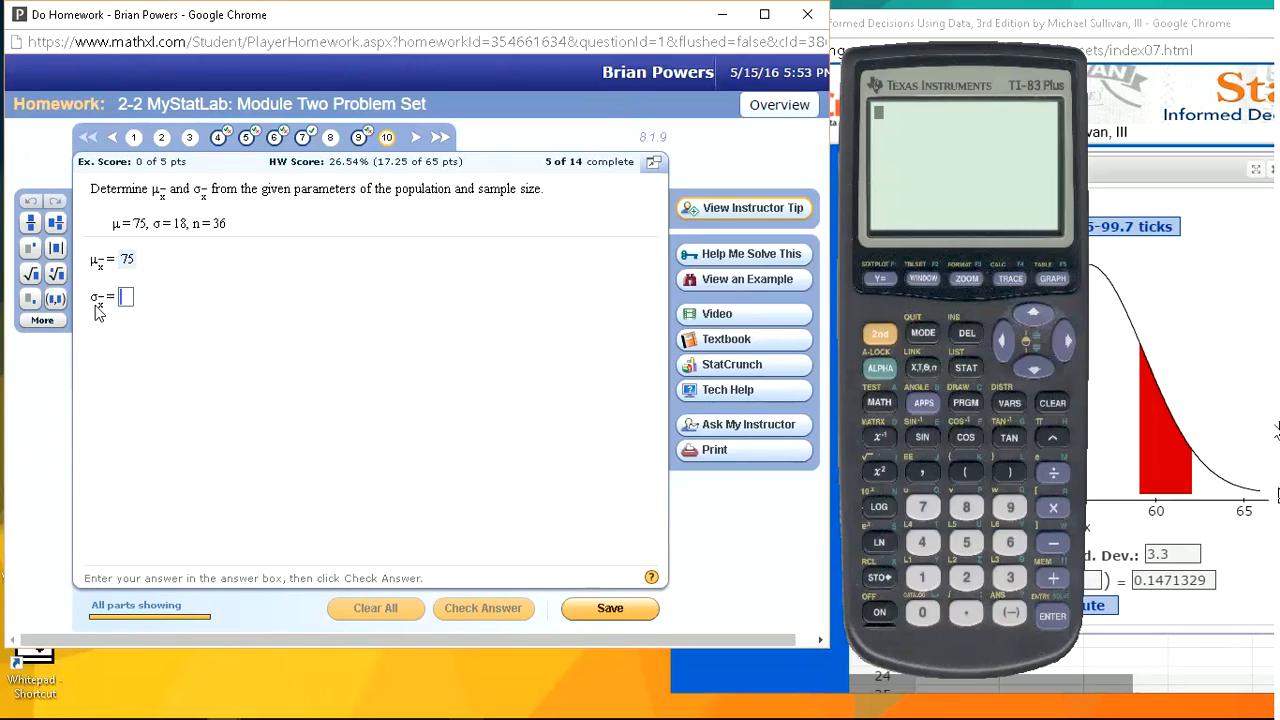
# Compute 18/√(36) on the TI-83 Plus calculator
pyautogui.click(922, 580)
pyautogui.click(922, 578)
pyautogui.click(966, 507)
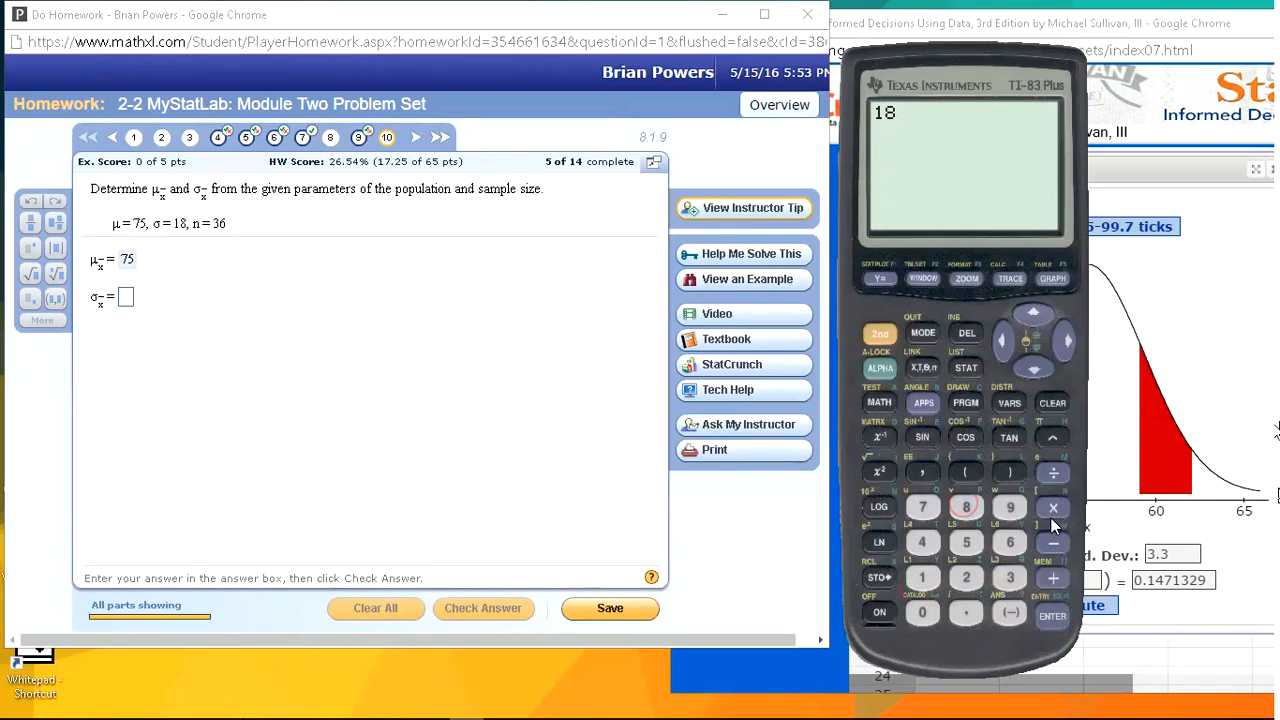
pyautogui.click(1053, 472)
pyautogui.click(880, 334)
pyautogui.click(879, 471)
pyautogui.click(1009, 578)
pyautogui.click(1010, 542)
pyautogui.click(1010, 472)
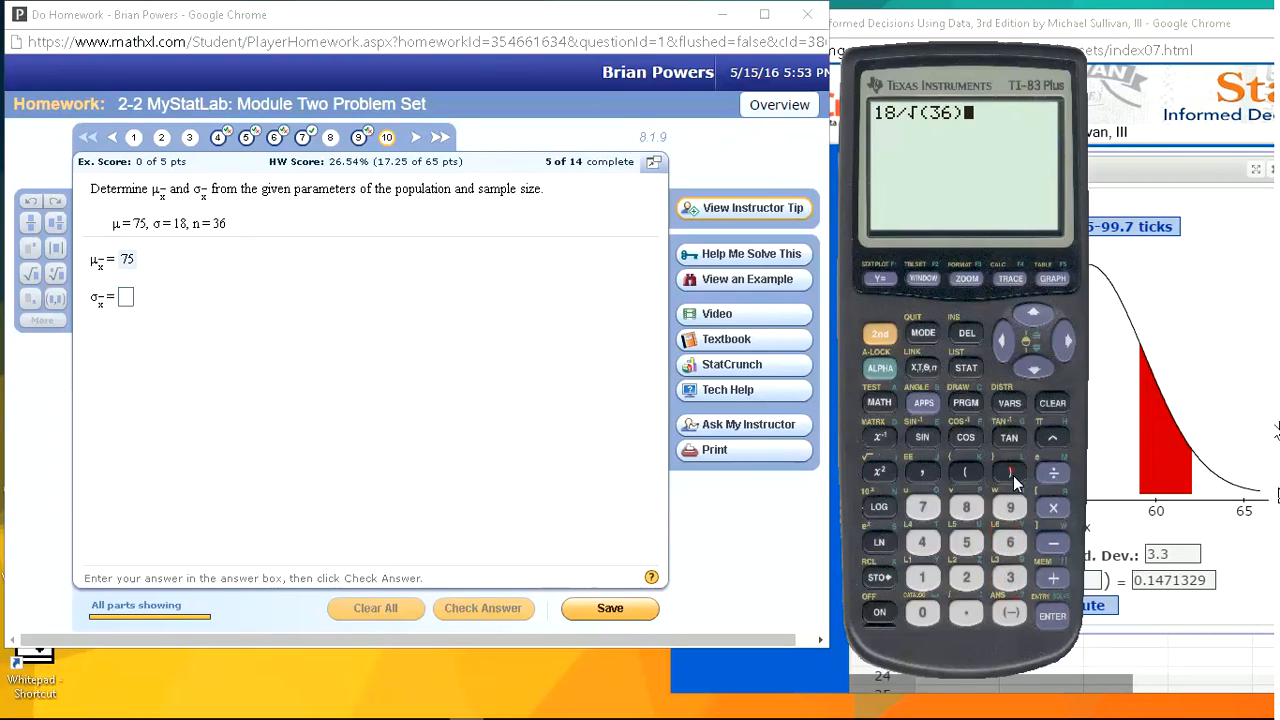
pyautogui.click(1052, 616)
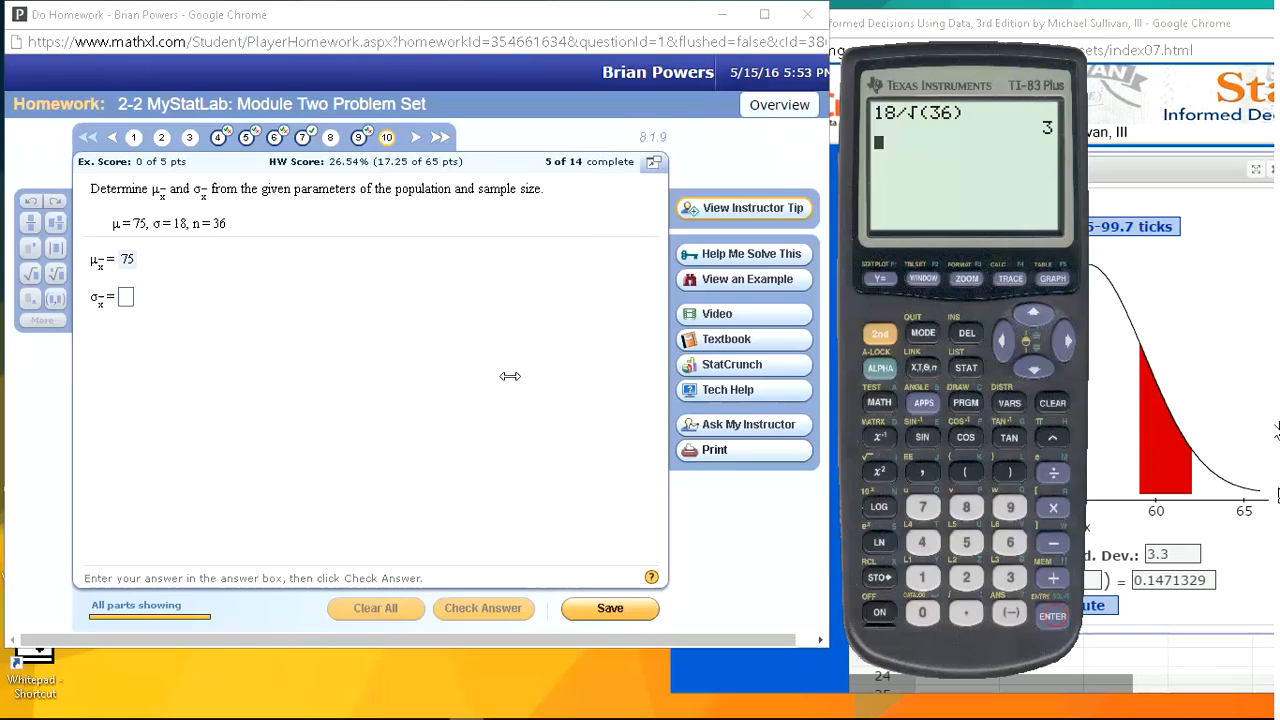
# Answer the sampling distribution's standard deviation with 3, submit it and go to the next homework question
pyautogui.click(125, 297)
pyautogui.write('3')
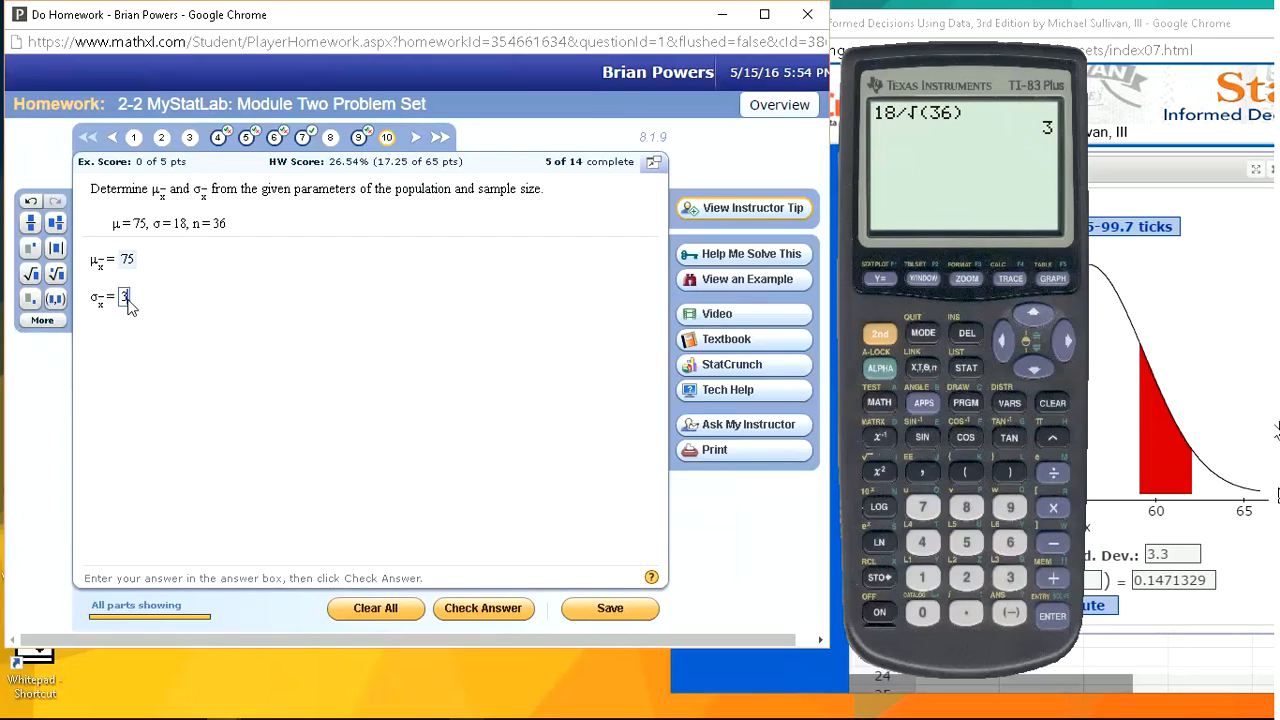
pyautogui.press('Return')
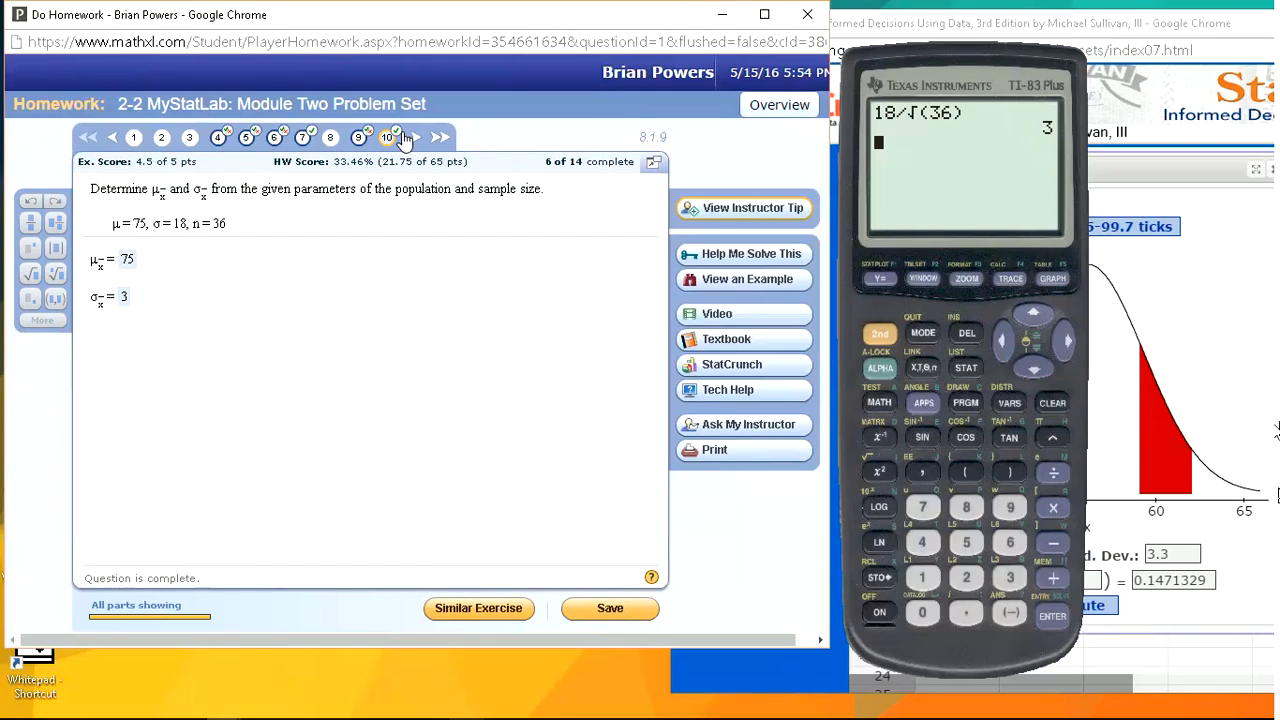
pyautogui.click(420, 146)
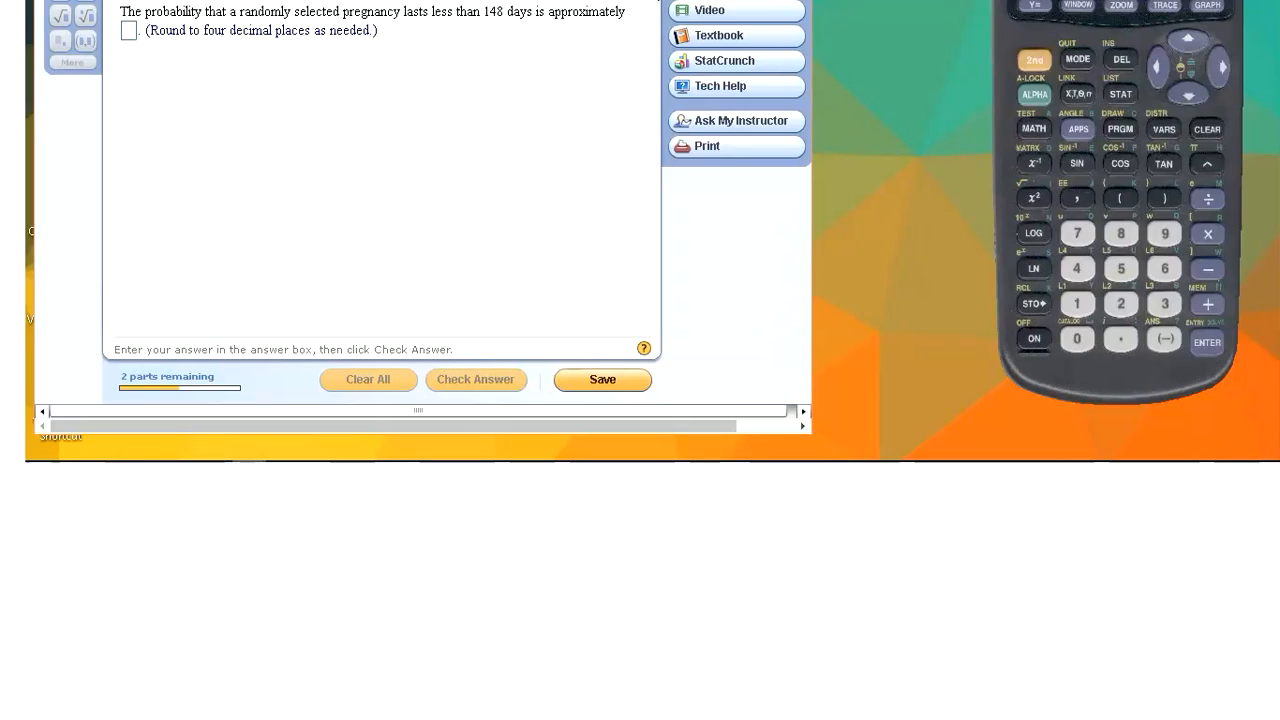
# Open StatCrunch from the homework question, bring up its Normal calculator and place the window beside the question
pyautogui.click(718, 61)
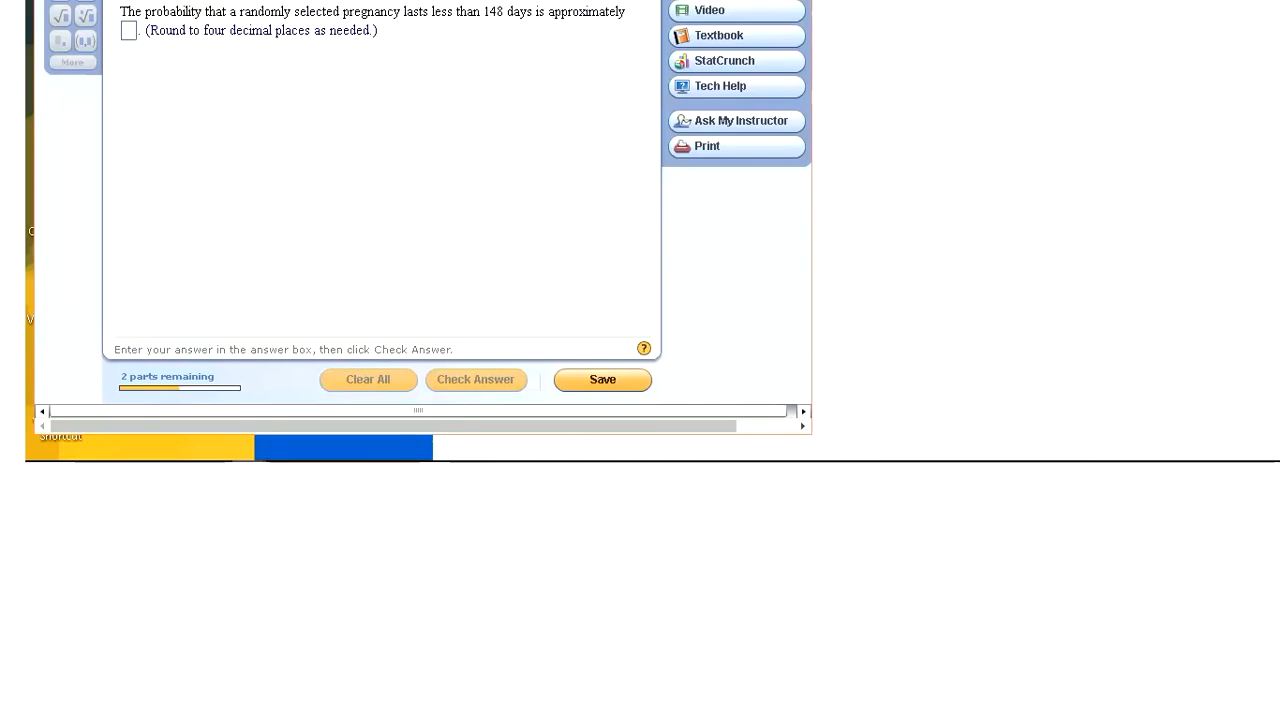
pyautogui.click(240, 6)
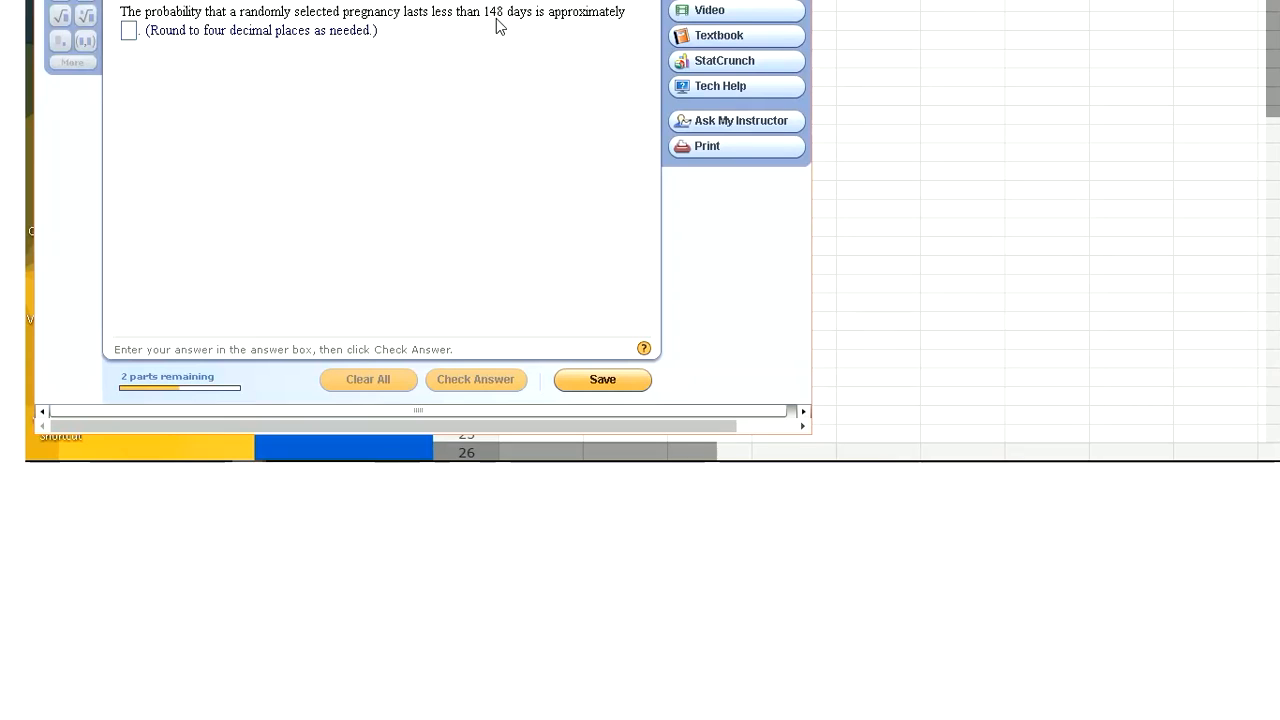
pyautogui.hotkey('alt', 'Tab')
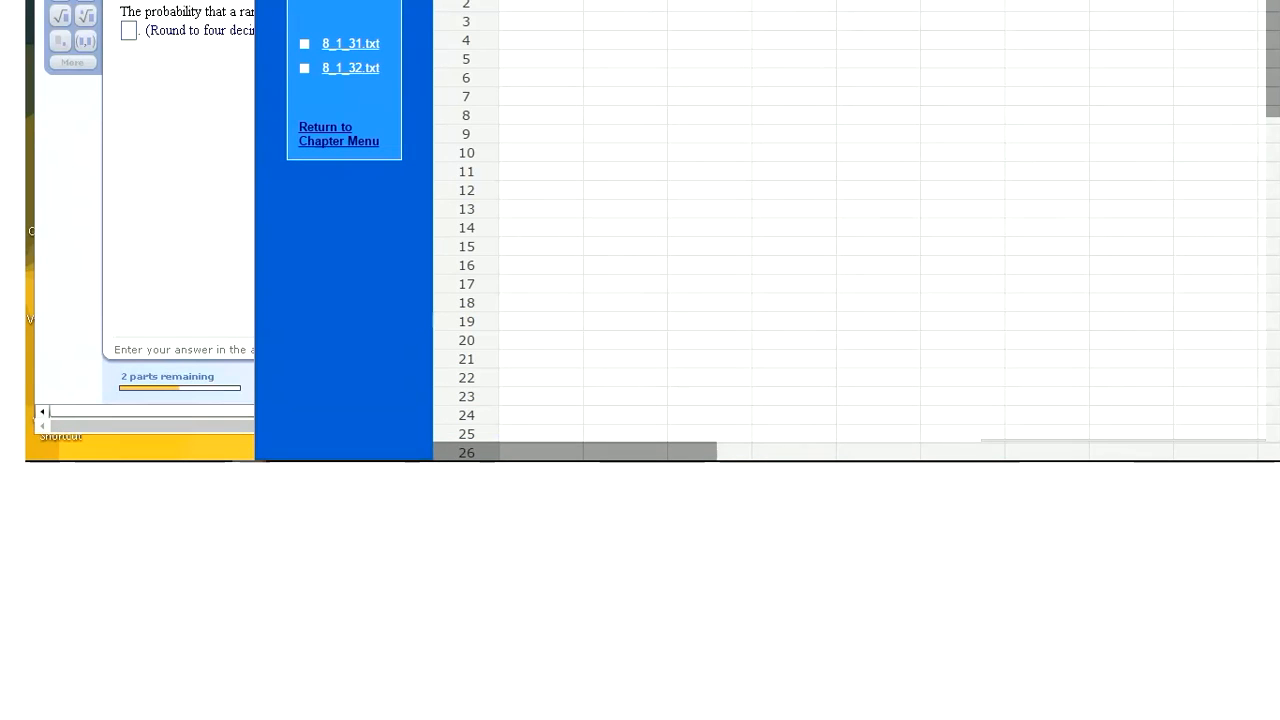
pyautogui.click(762, 1)
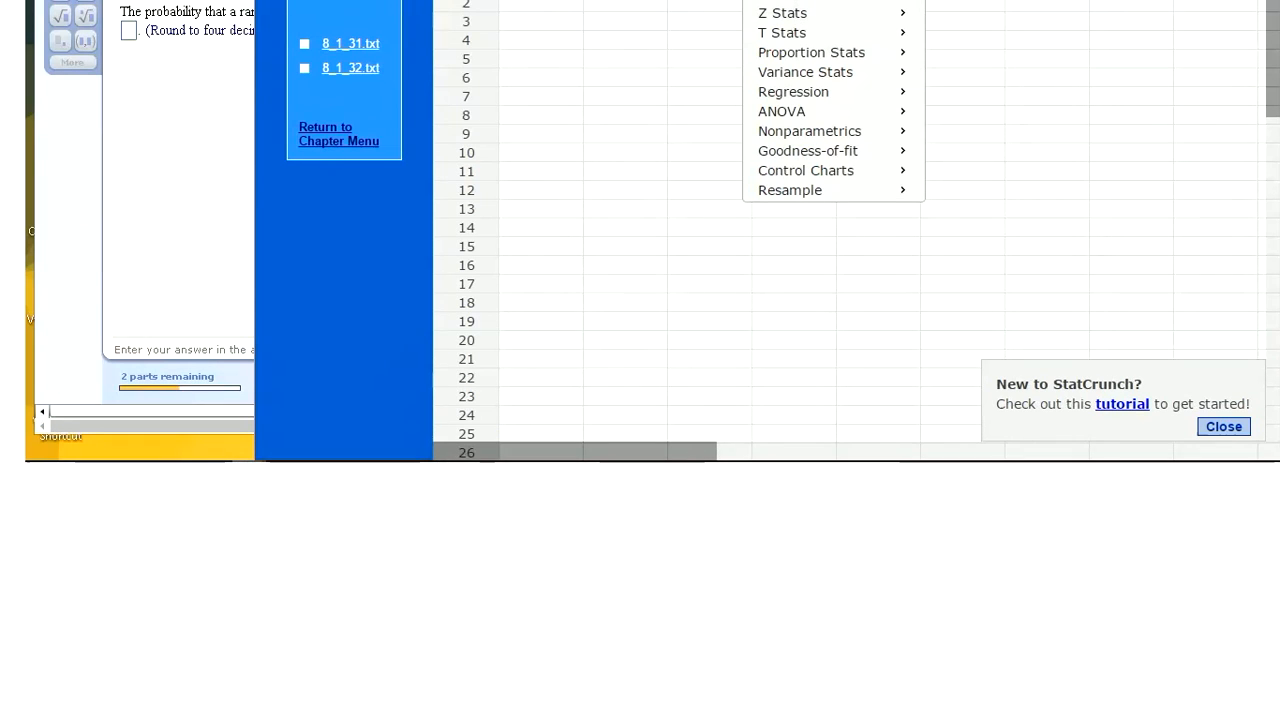
pyautogui.moveTo(790, 1)
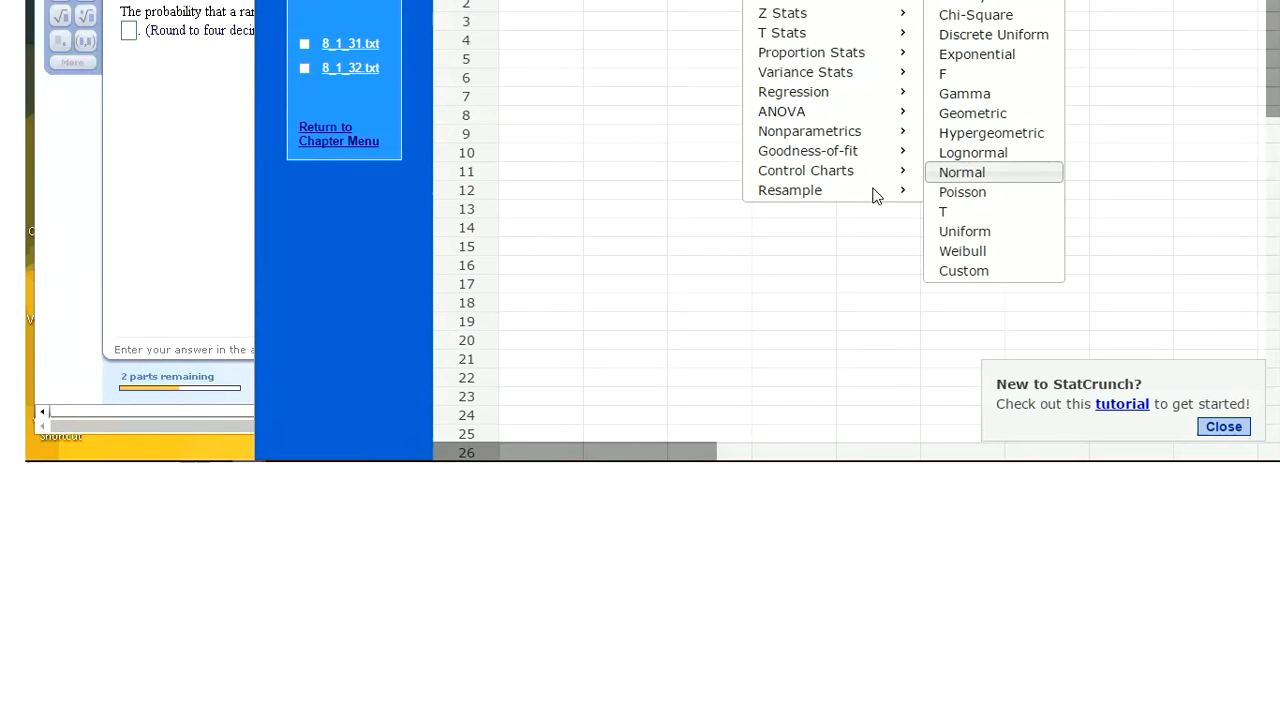
pyautogui.click(1080, 8)
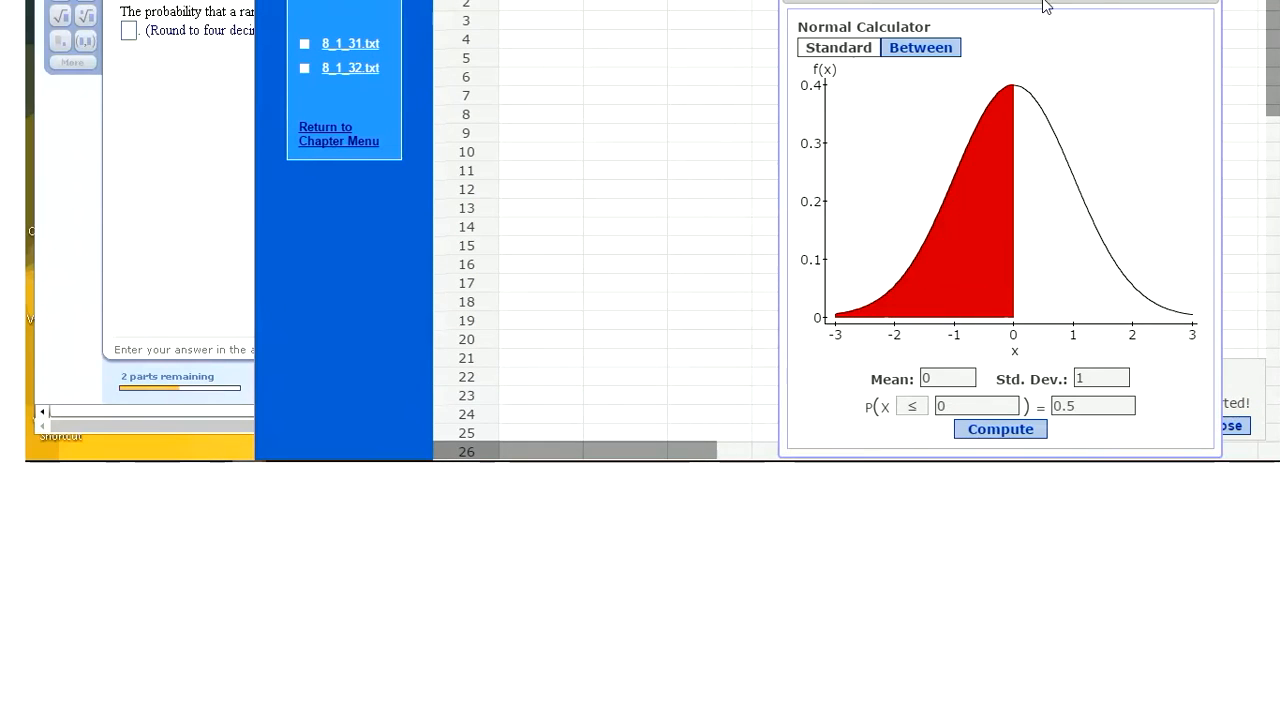
pyautogui.moveTo(832, 0); pyautogui.dragTo(938, 4)
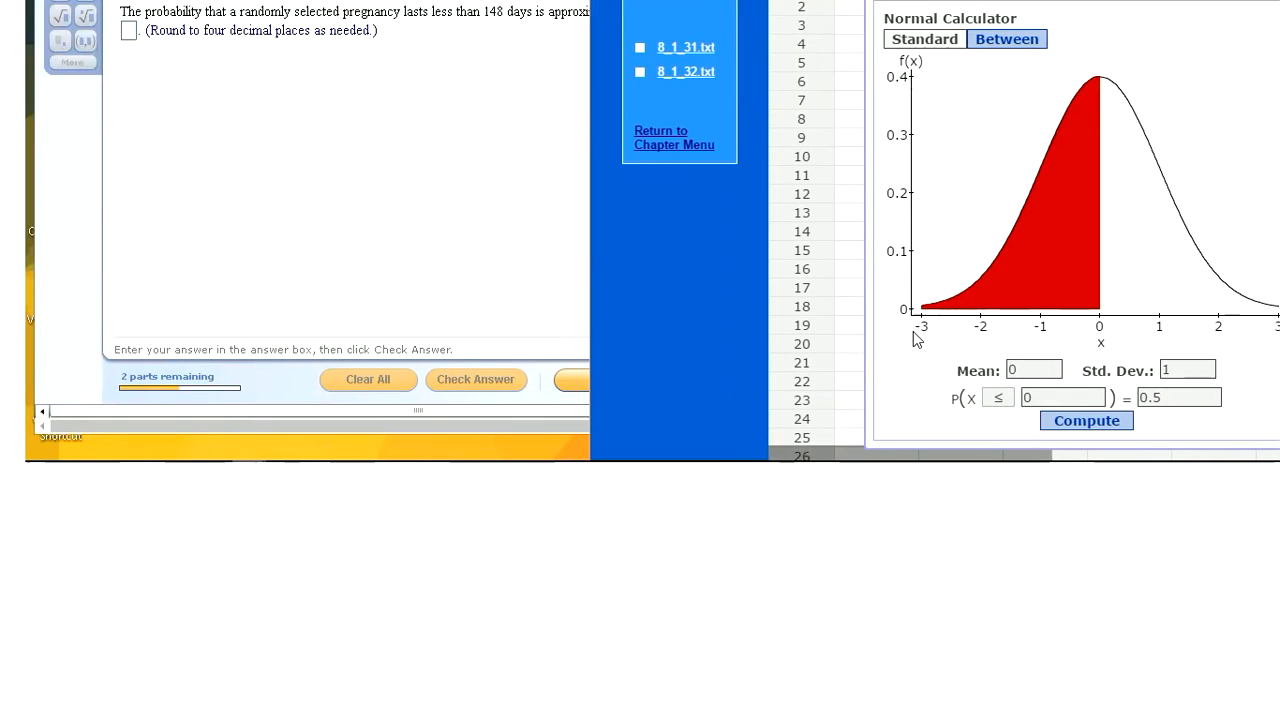
# Compute P(X ≤ 148) in the Normal calculator with mean 151 and standard deviation 8
pyautogui.click(1022, 373)
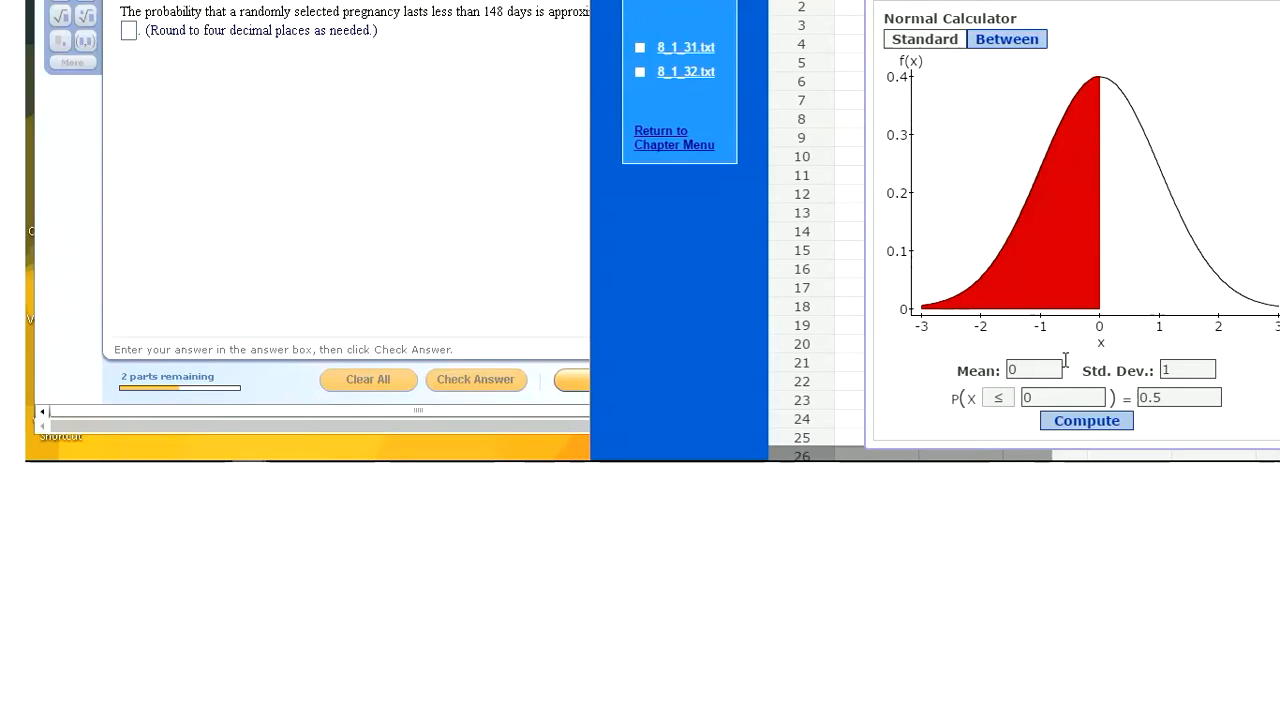
pyautogui.press('BackSpace')
pyautogui.write('151')
pyautogui.press('Tab')
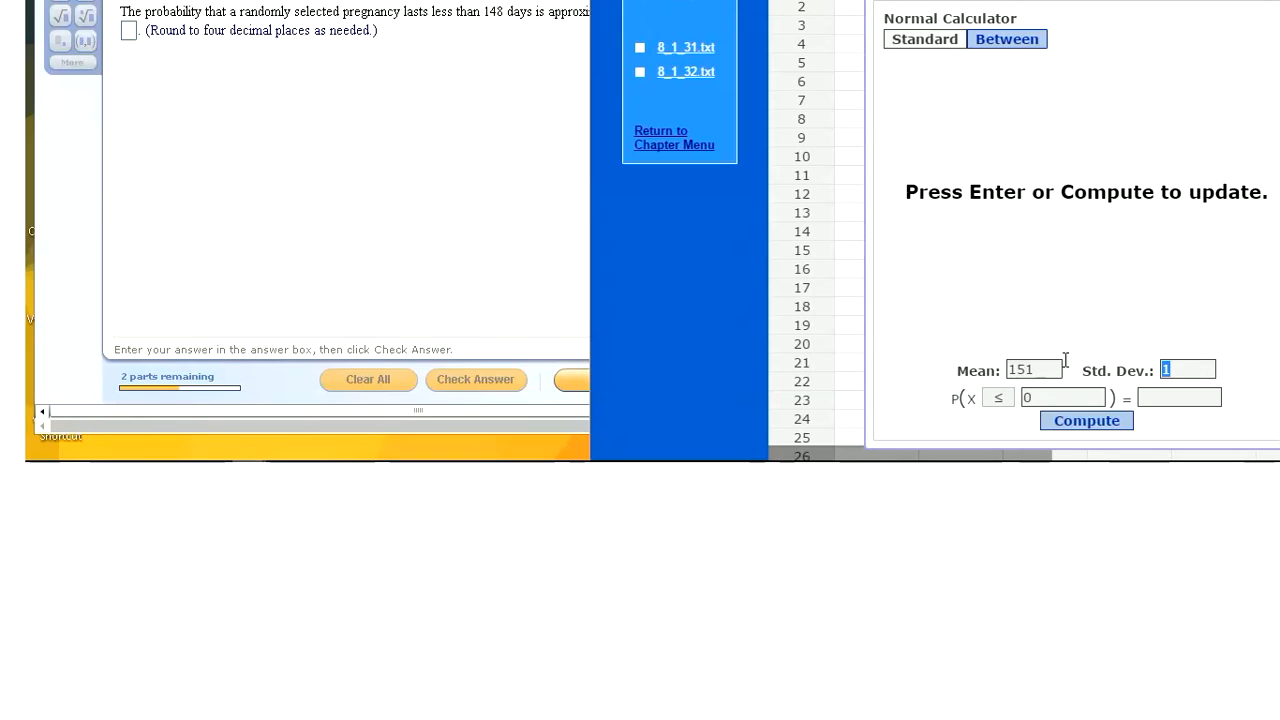
pyautogui.write('8')
pyautogui.click(1036, 401)
pyautogui.write('148')
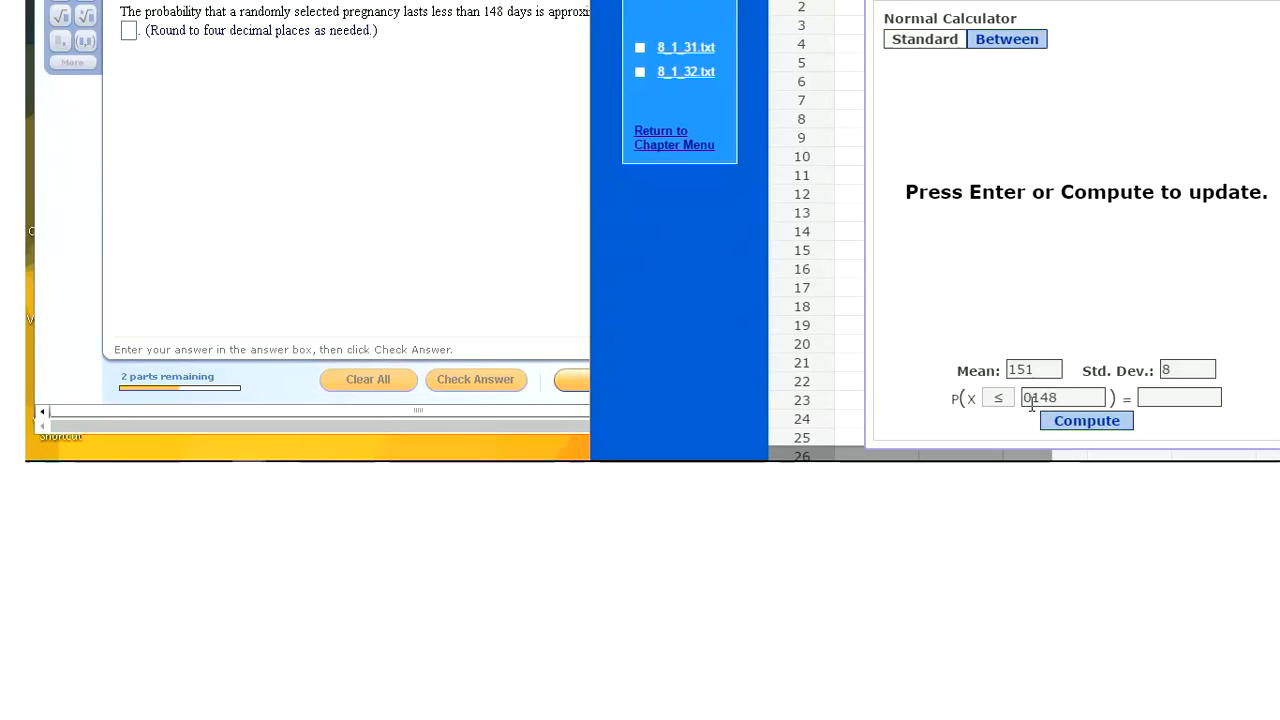
pyautogui.press('BackSpace')
pyautogui.click(1073, 420)
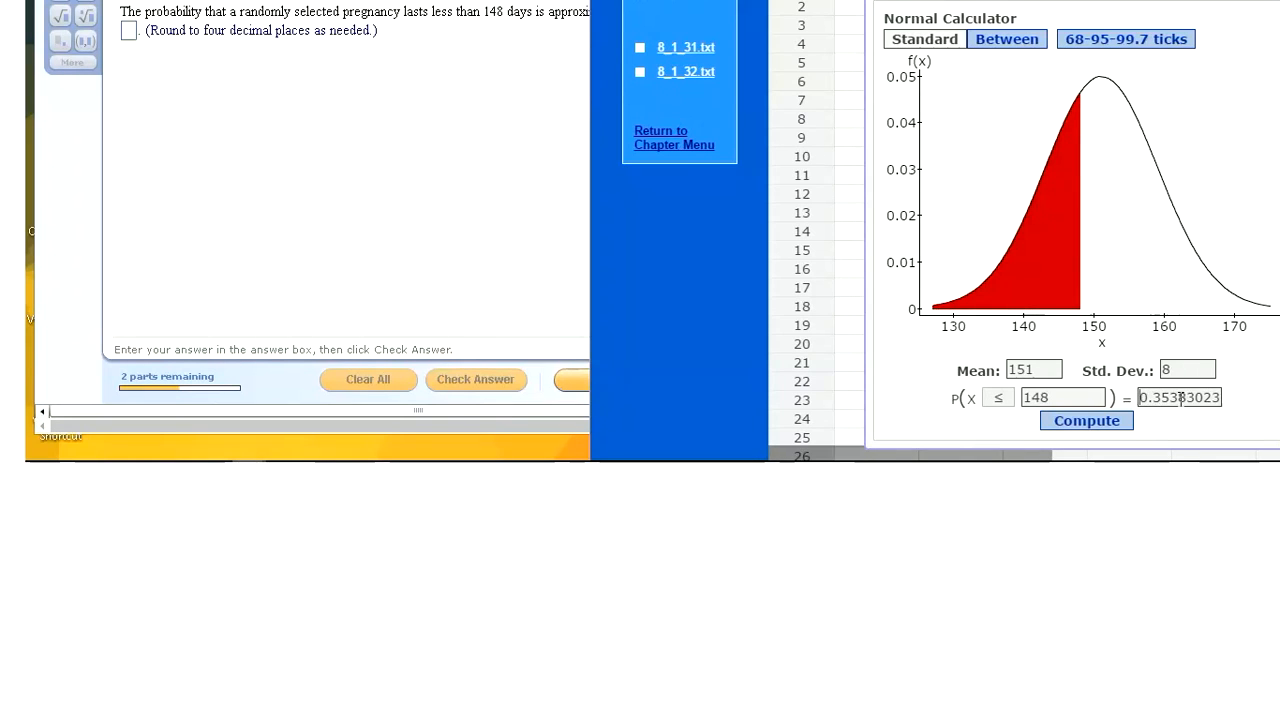
# Copy the computed probability to four decimals, paste 0.3538 as the answer to part (a) and submit it
pyautogui.moveTo(1141, 397); pyautogui.dragTo(1187, 400)
pyautogui.hotkey('ctrl', 'c')
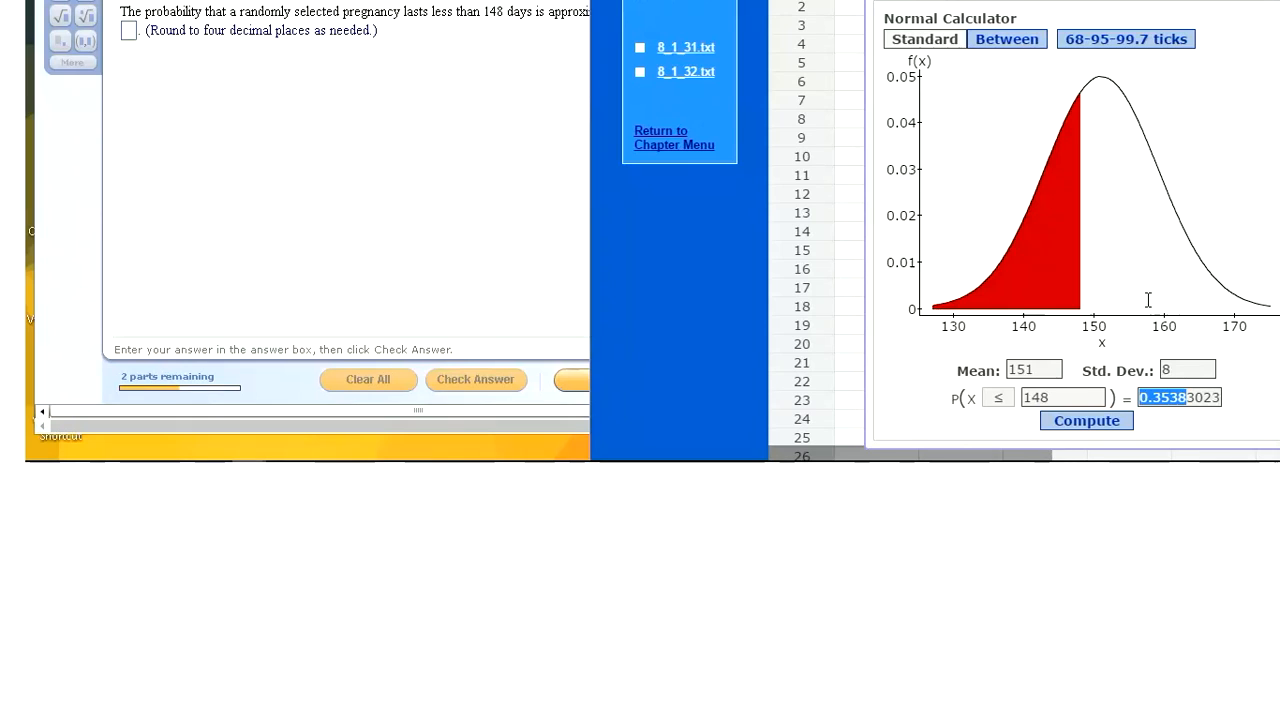
pyautogui.click(143, 28)
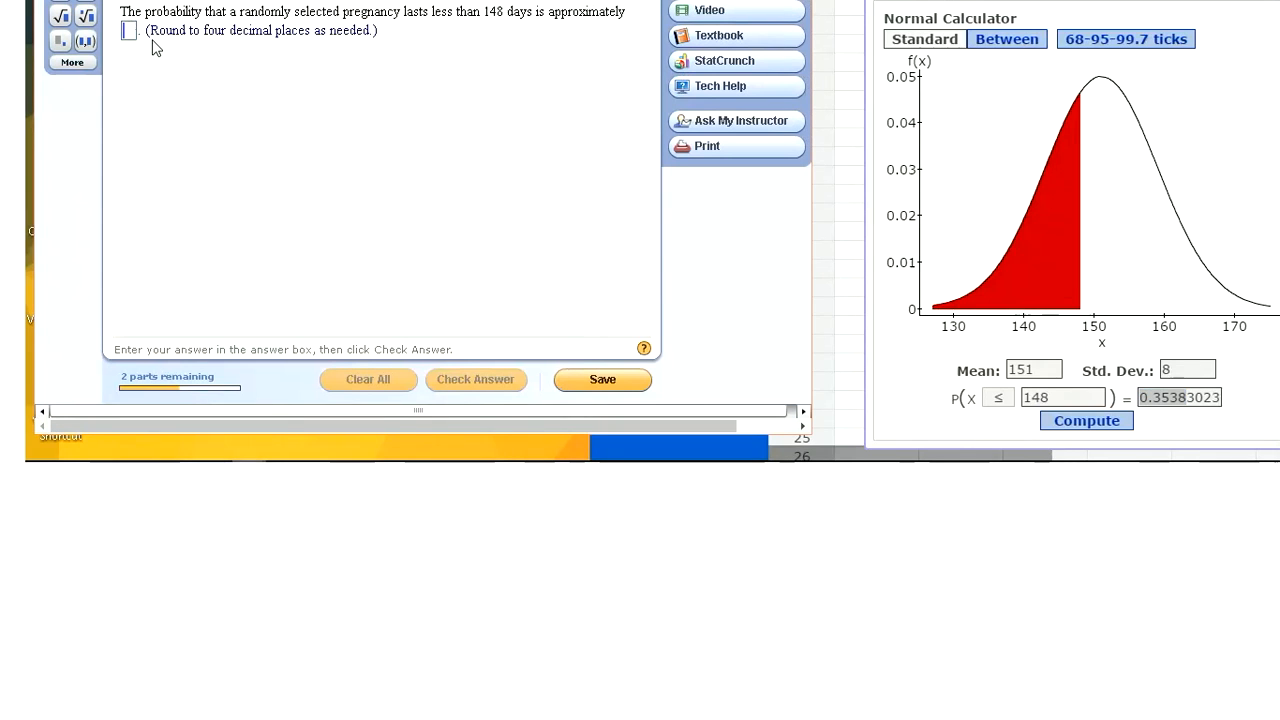
pyautogui.hotkey('ctrl', 'v')
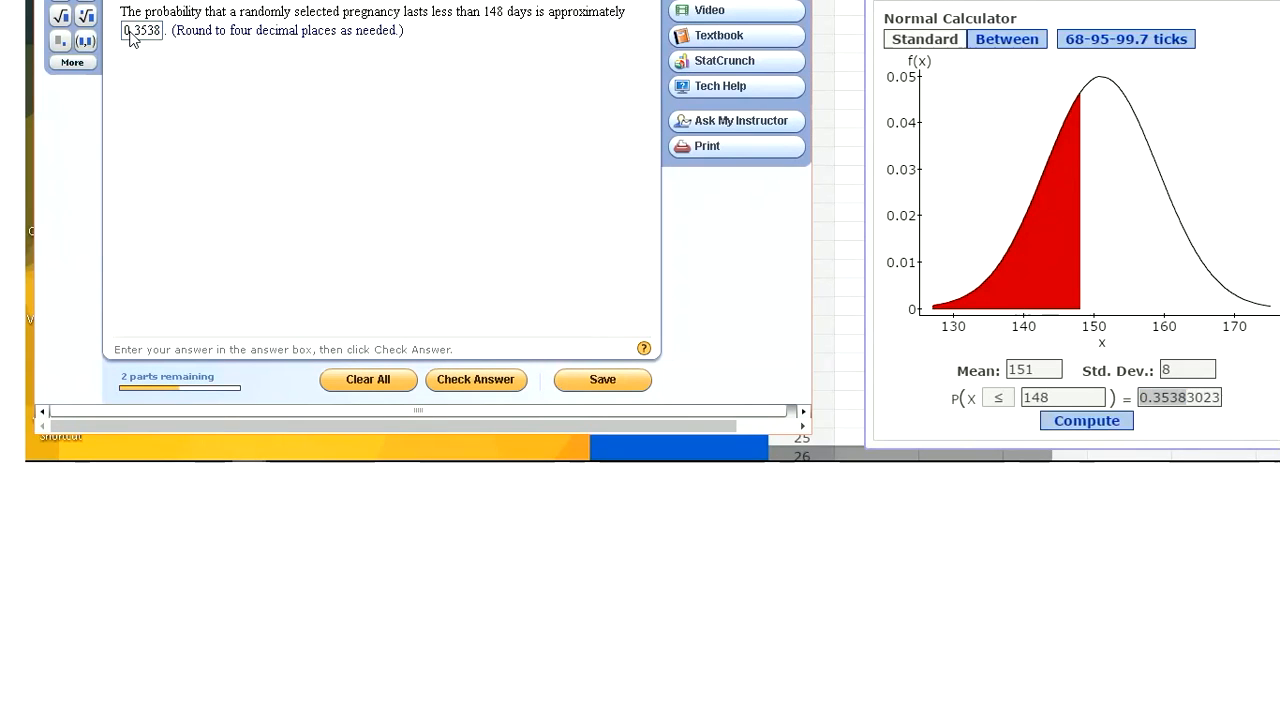
pyautogui.press('Return')
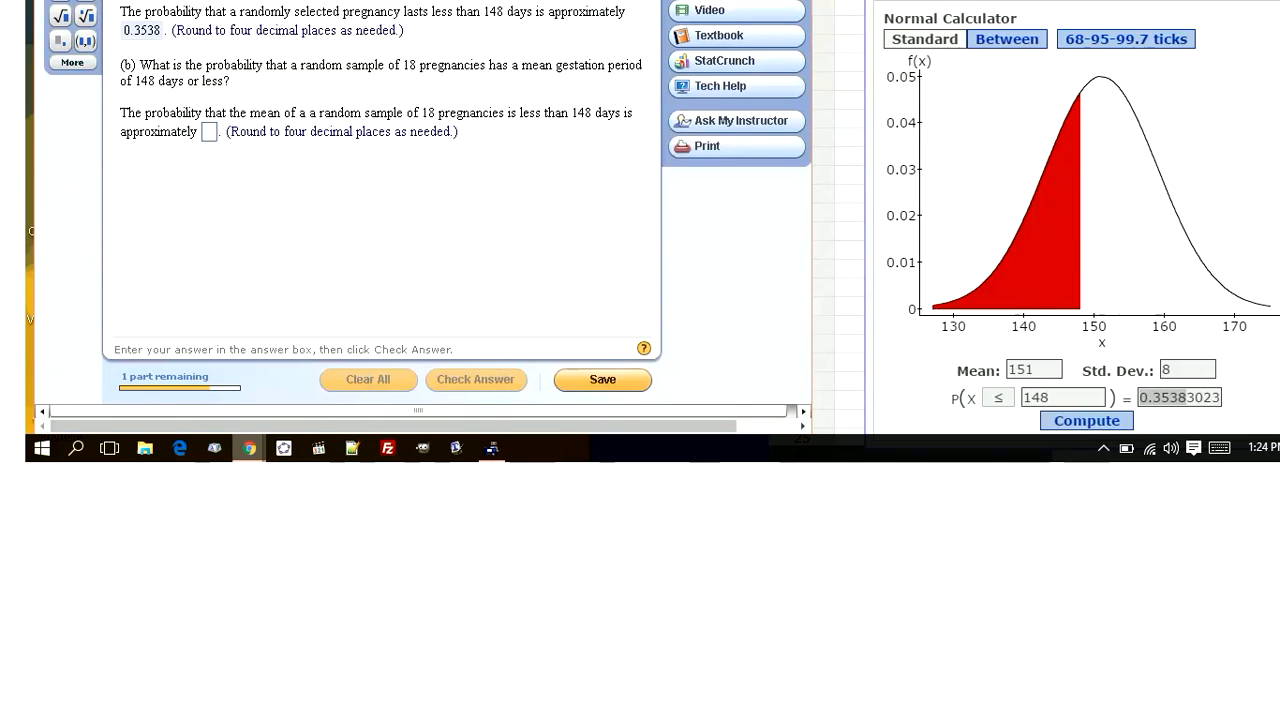
# Bring up the TI-83 Plus calculator and move it over the homework page, clear of the Normal calculator
pyautogui.click(491, 449)
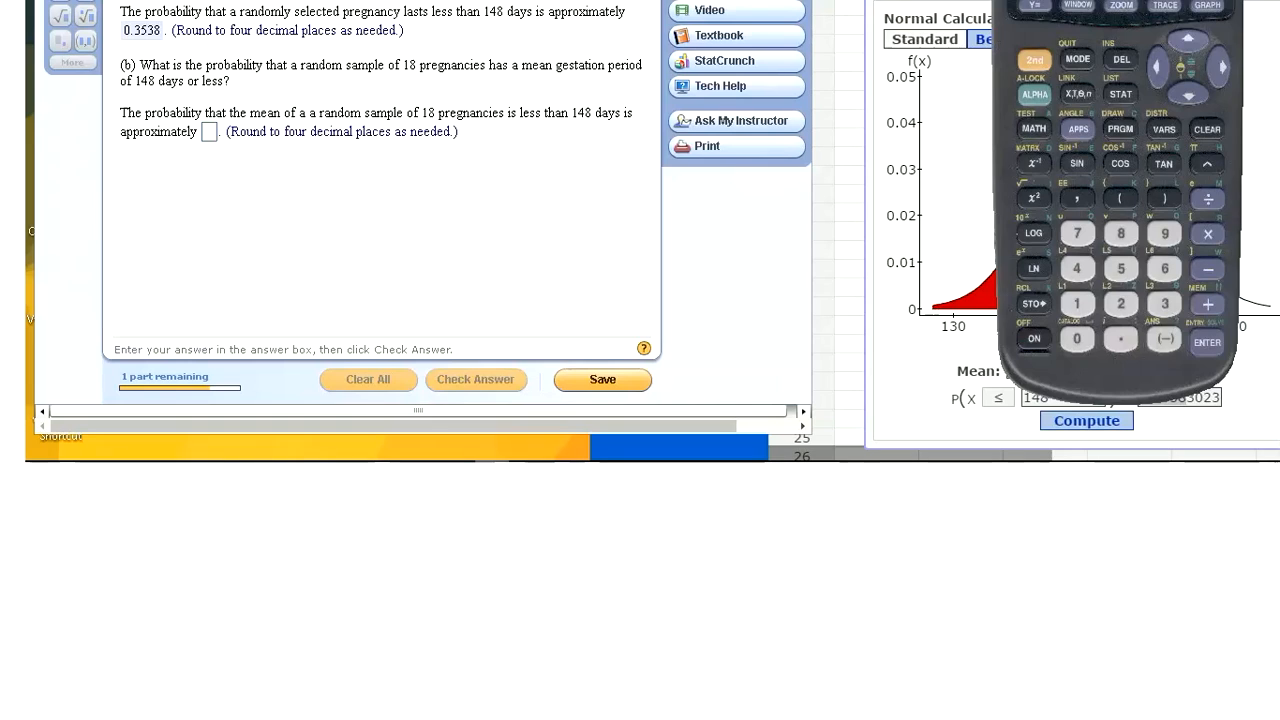
pyautogui.moveTo(1118, 14); pyautogui.dragTo(991, 0)
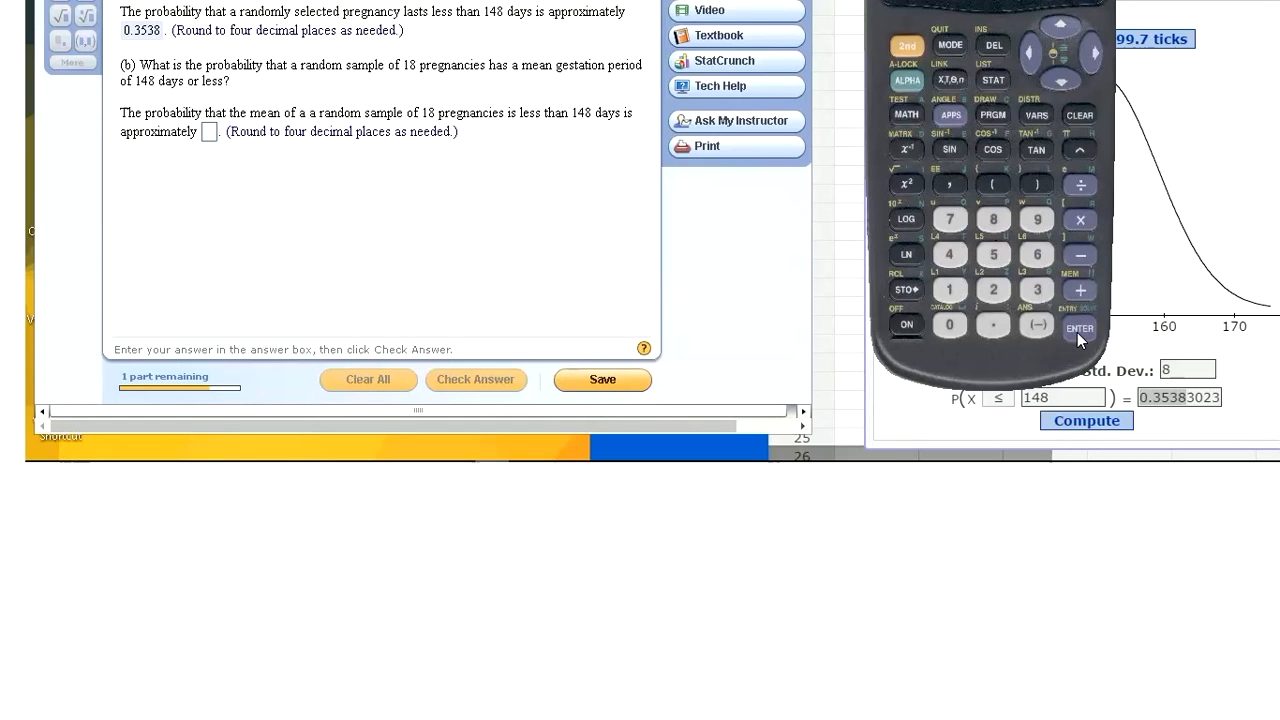
pyautogui.moveTo(1060, 1); pyautogui.dragTo(522, 14)
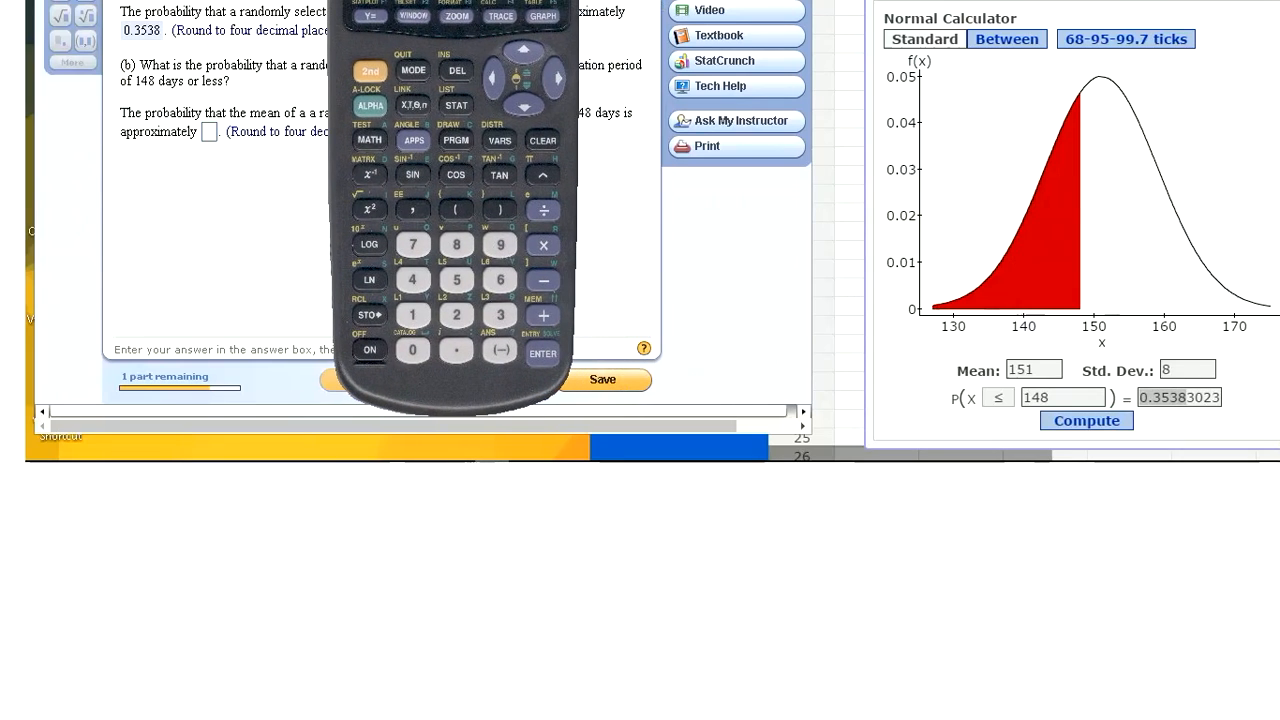
# Set the Normal calculator's standard deviation to 1.8856 and recompute P(X ≤ 148) for the sample mean
pyautogui.doubleClick(1186, 370)
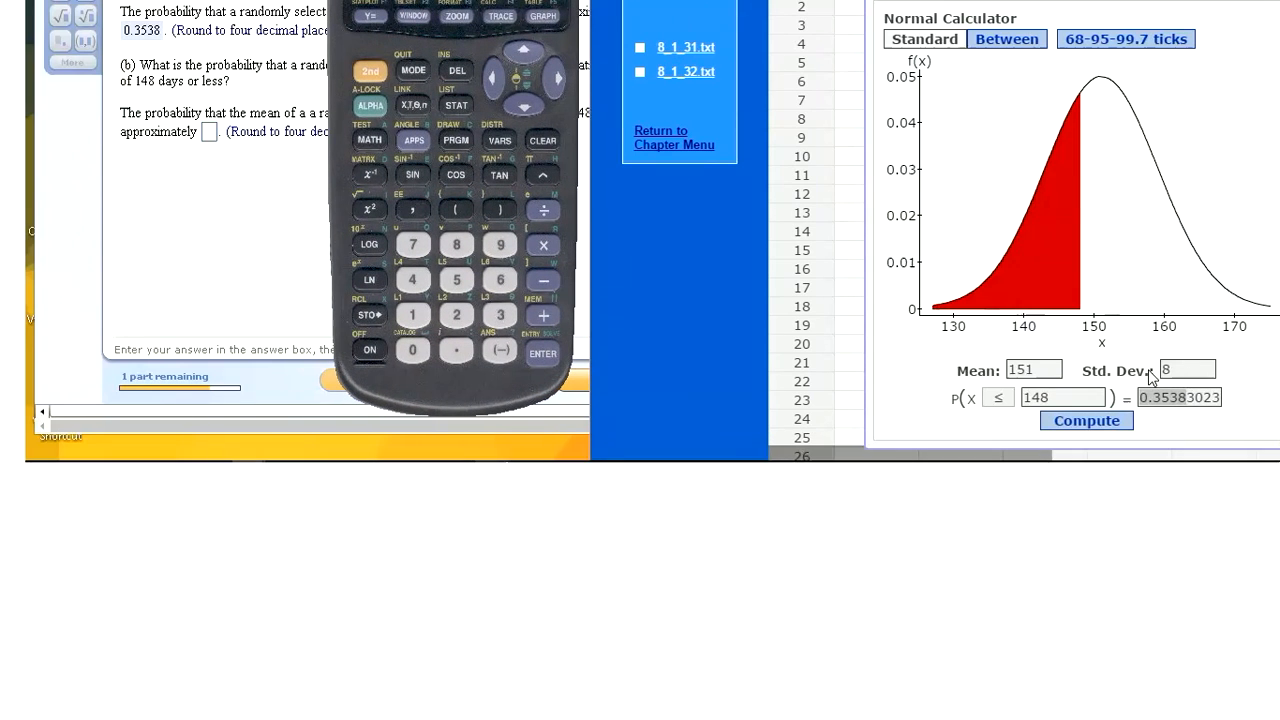
pyautogui.click(1243, 365)
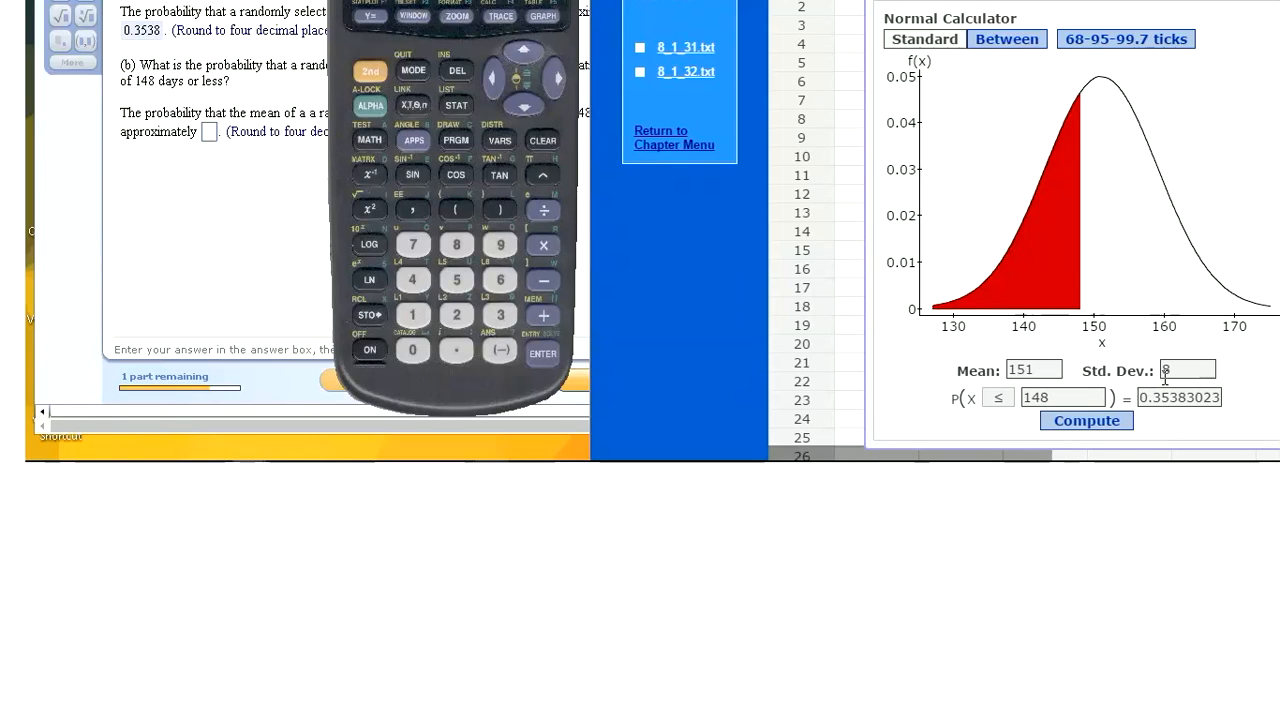
pyautogui.press('BackSpace')
pyautogui.write('1.88')
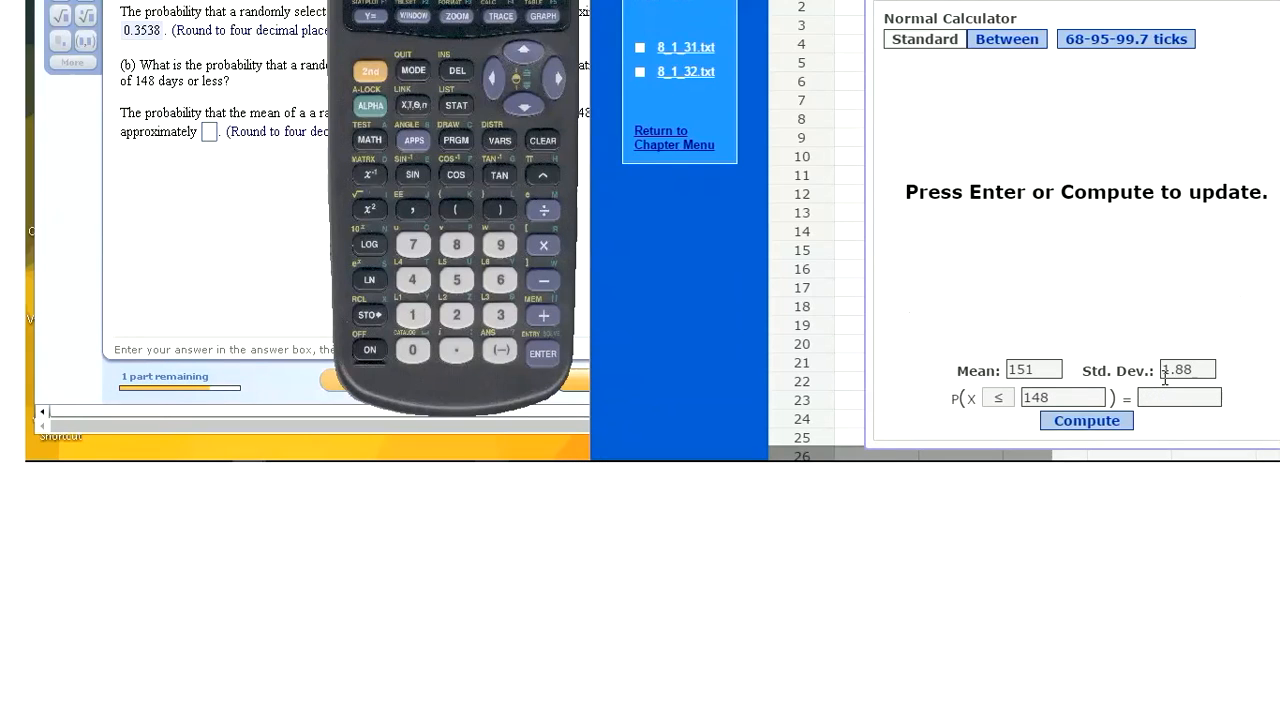
pyautogui.write('56')
pyautogui.click(267, 211)
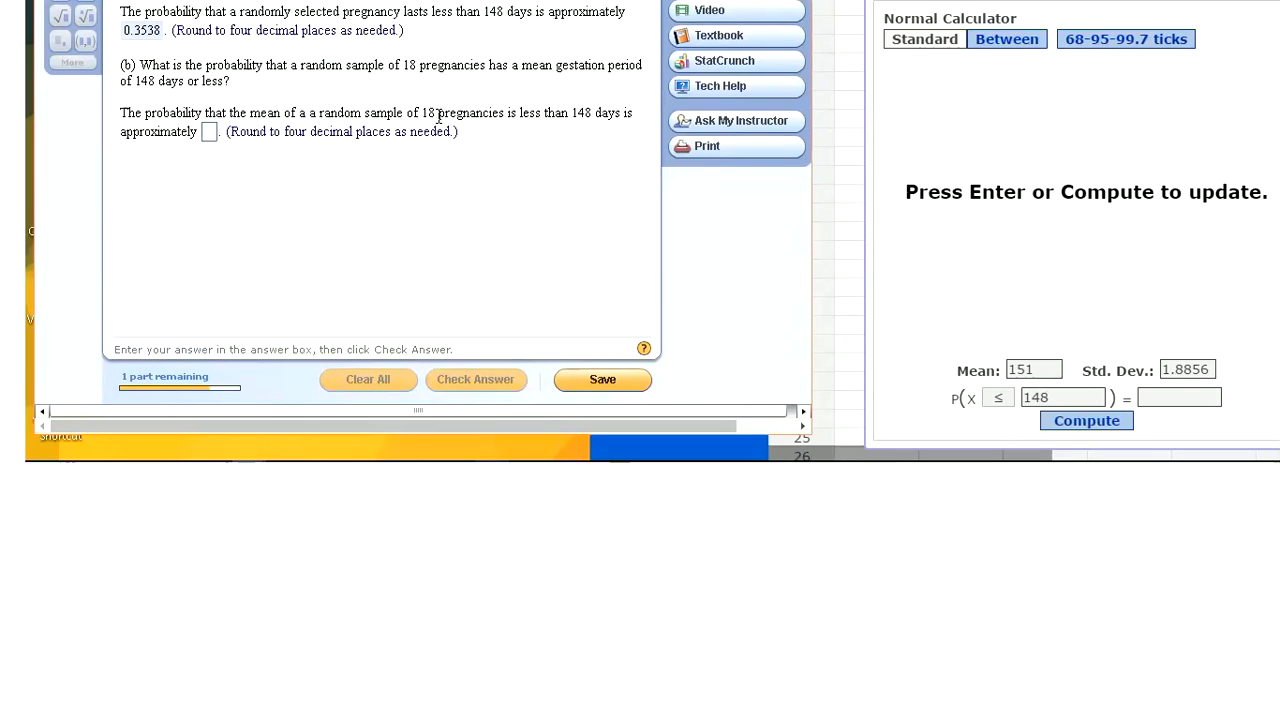
pyautogui.click(1078, 421)
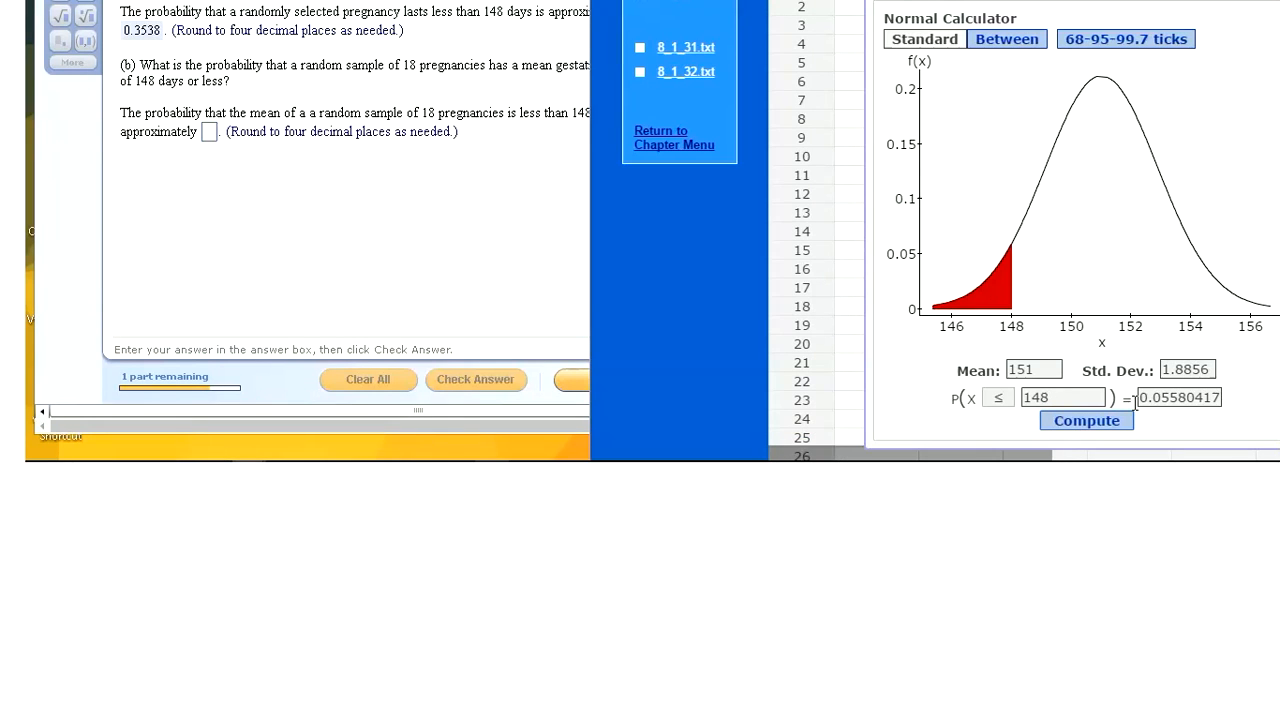
# Copy the computed probability to four decimals, paste 0.0558 as the answer to part (b) and submit it
pyautogui.moveTo(1138, 399); pyautogui.dragTo(1187, 403)
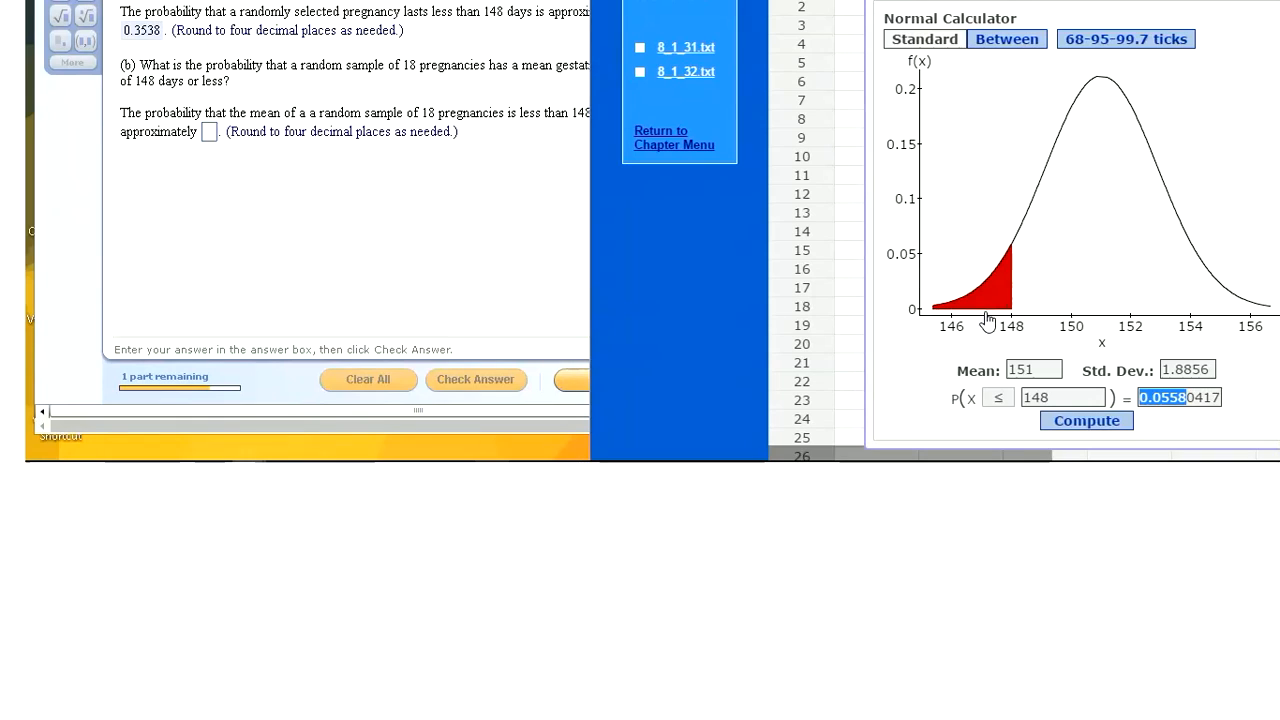
pyautogui.moveTo(1058, 1); pyautogui.dragTo(971, 0)
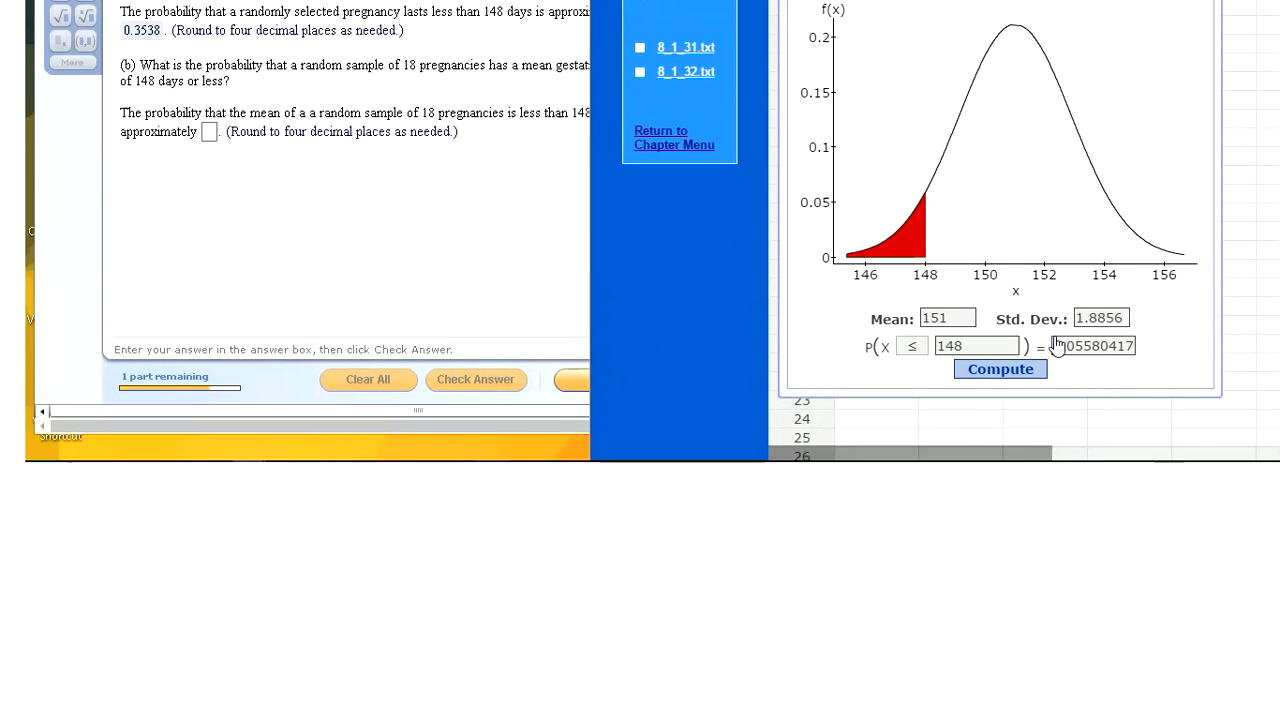
pyautogui.moveTo(1100, 346); pyautogui.dragTo(1062, 346)
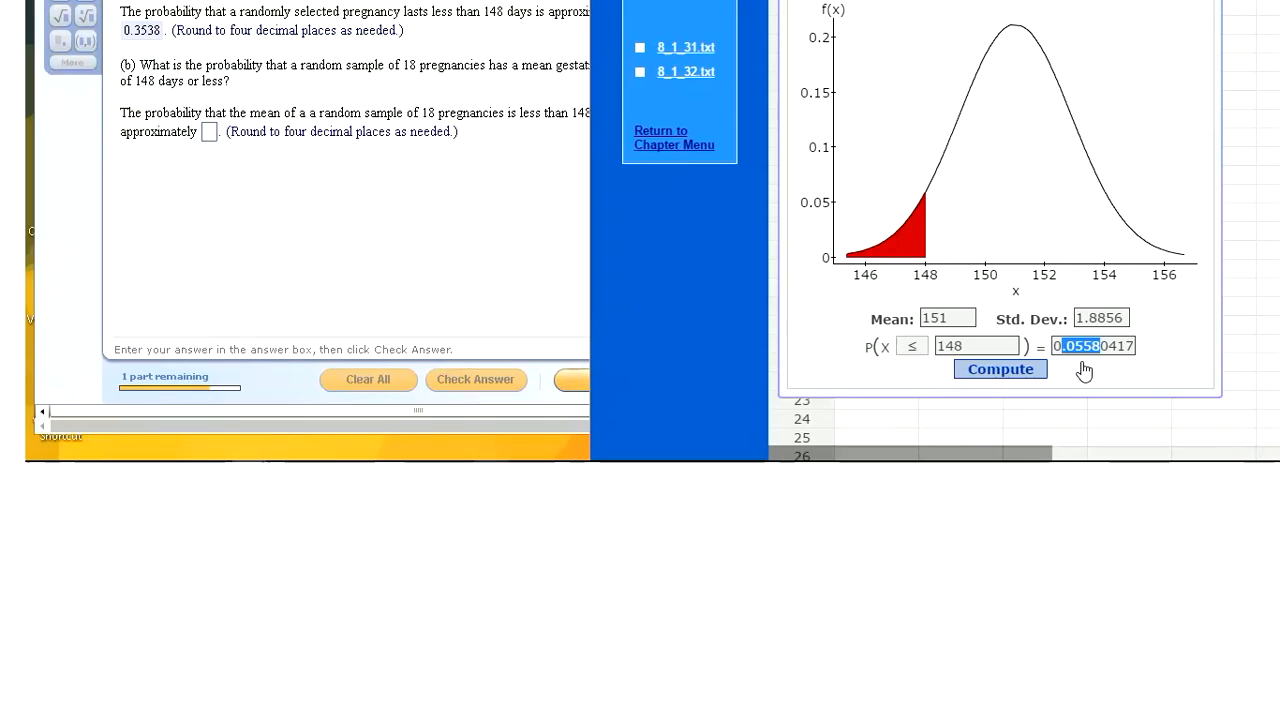
pyautogui.hotkey('shift', 'Left')
pyautogui.hotkey('ctrl', 'c')
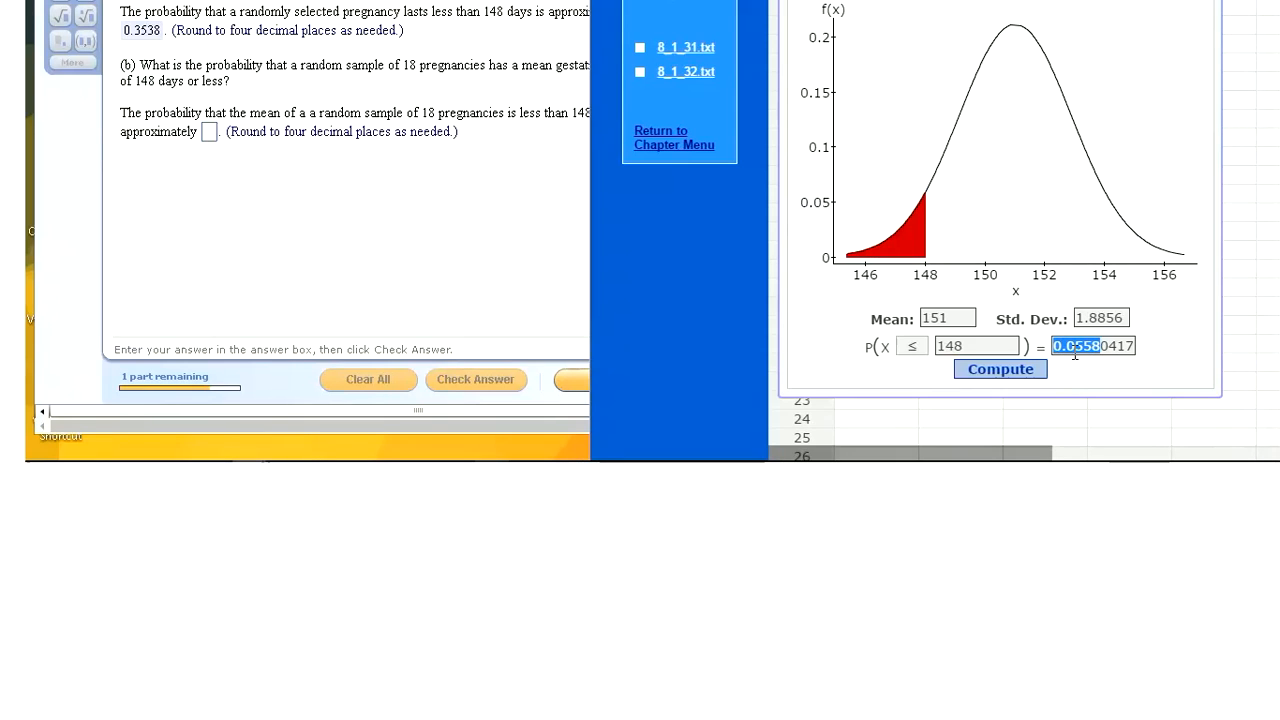
pyautogui.click(209, 132)
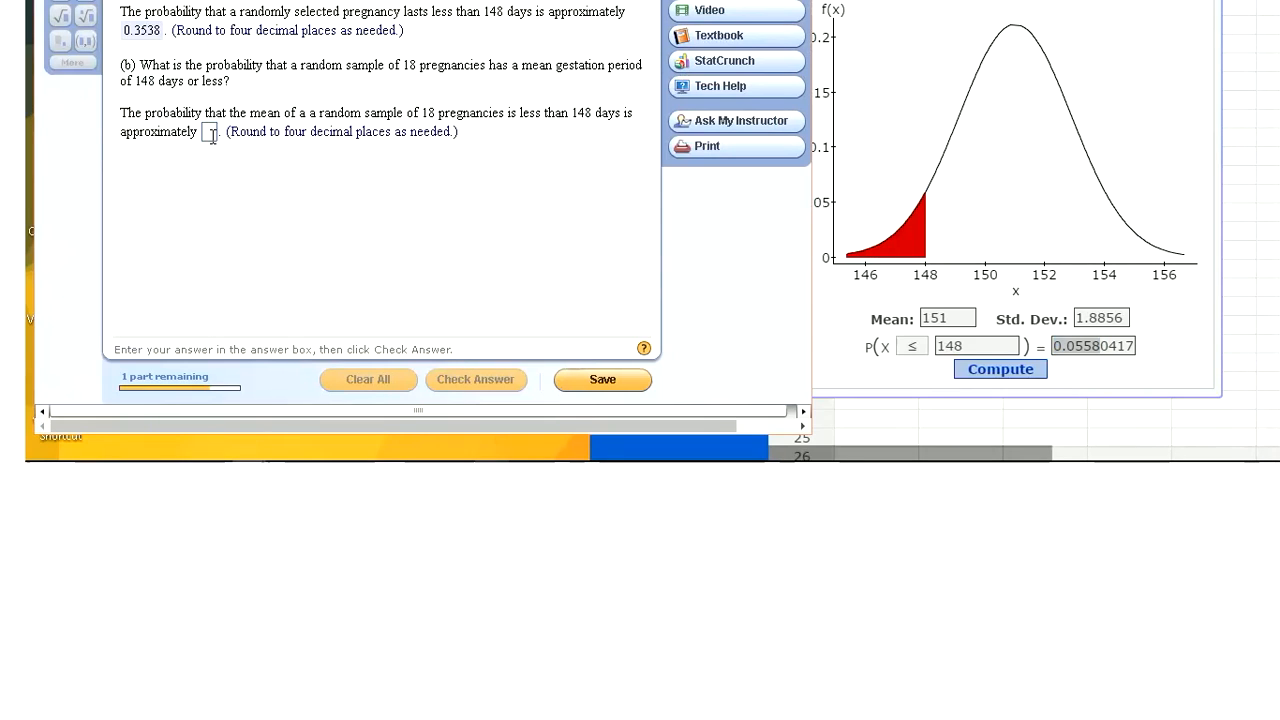
pyautogui.hotkey('ctrl', 'v')
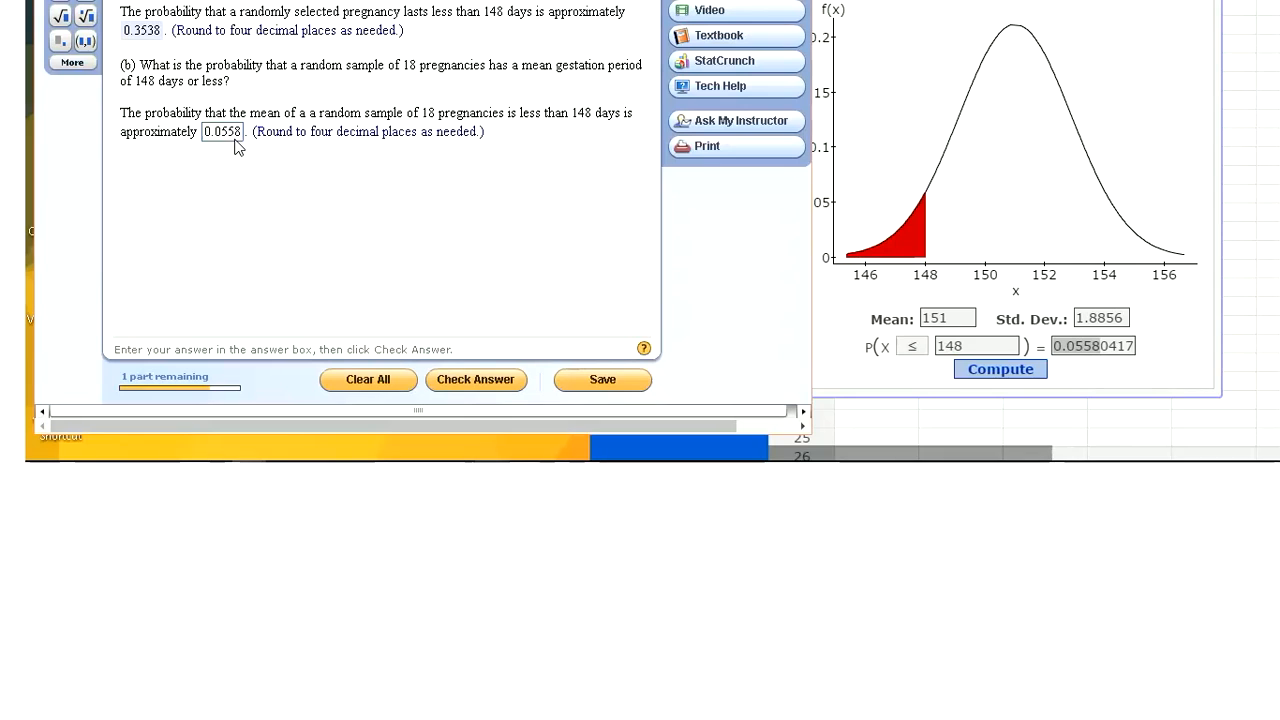
pyautogui.press('Return')
pyautogui.press('Return')
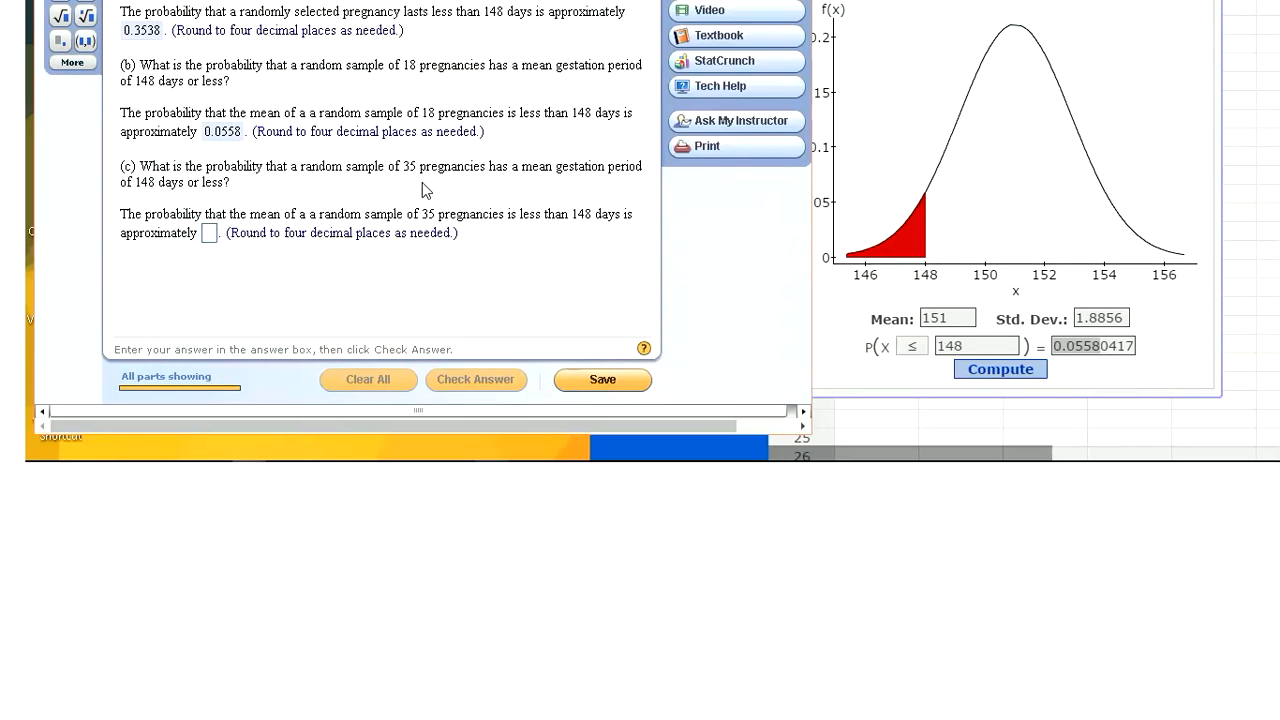
# Bring up the TI-83 Plus calculator and move it aside over the homework page for the 35-pregnancy standard error
pyautogui.moveTo(575, 440)
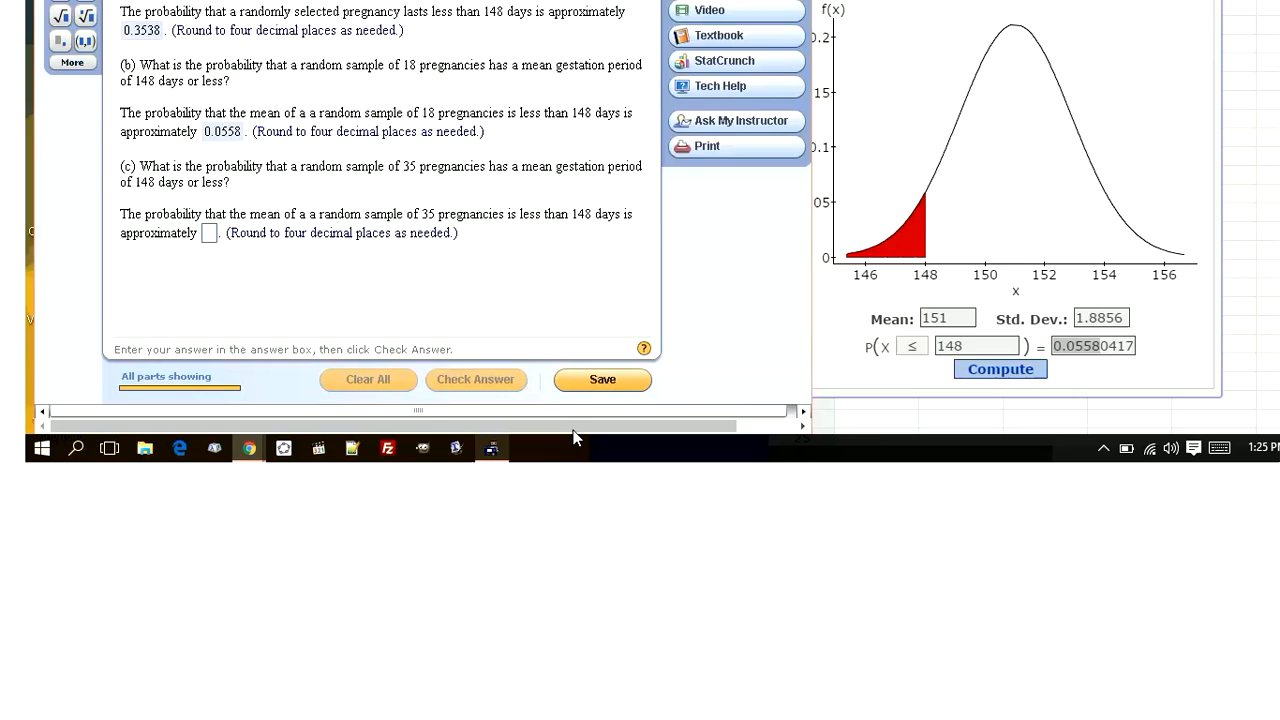
pyautogui.click(494, 450)
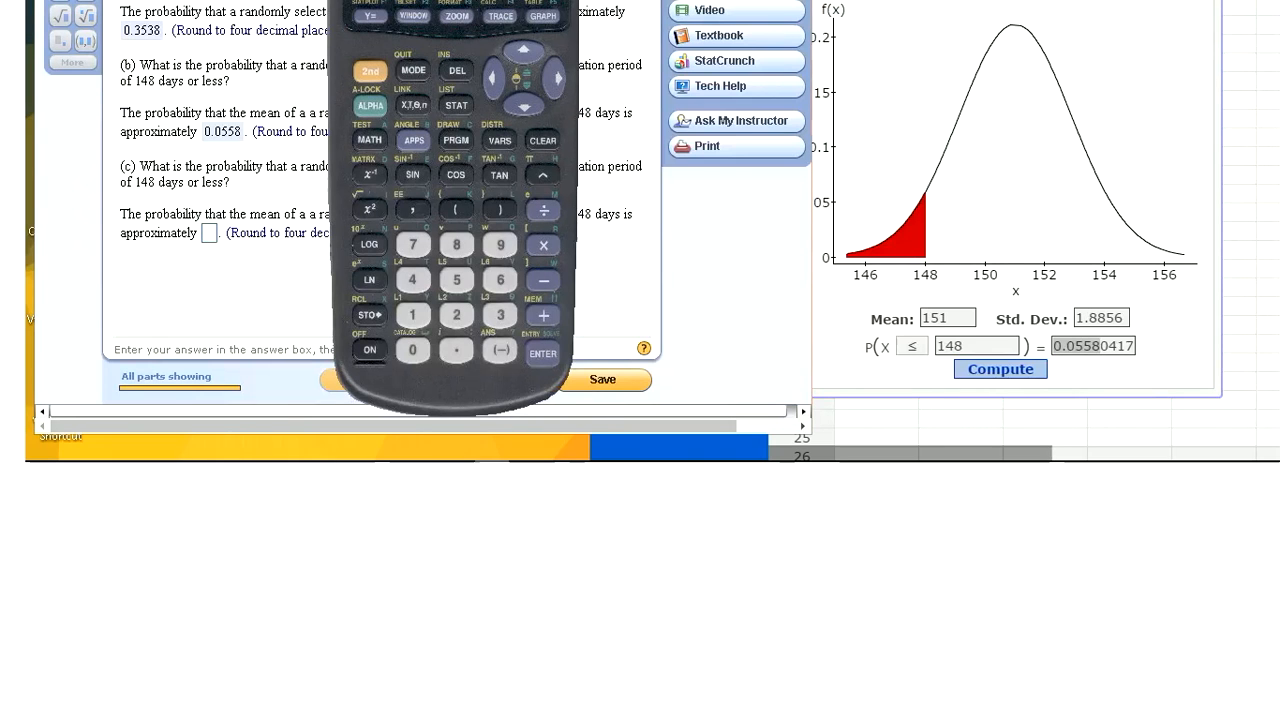
pyautogui.moveTo(455, 5); pyautogui.dragTo(282, 37)
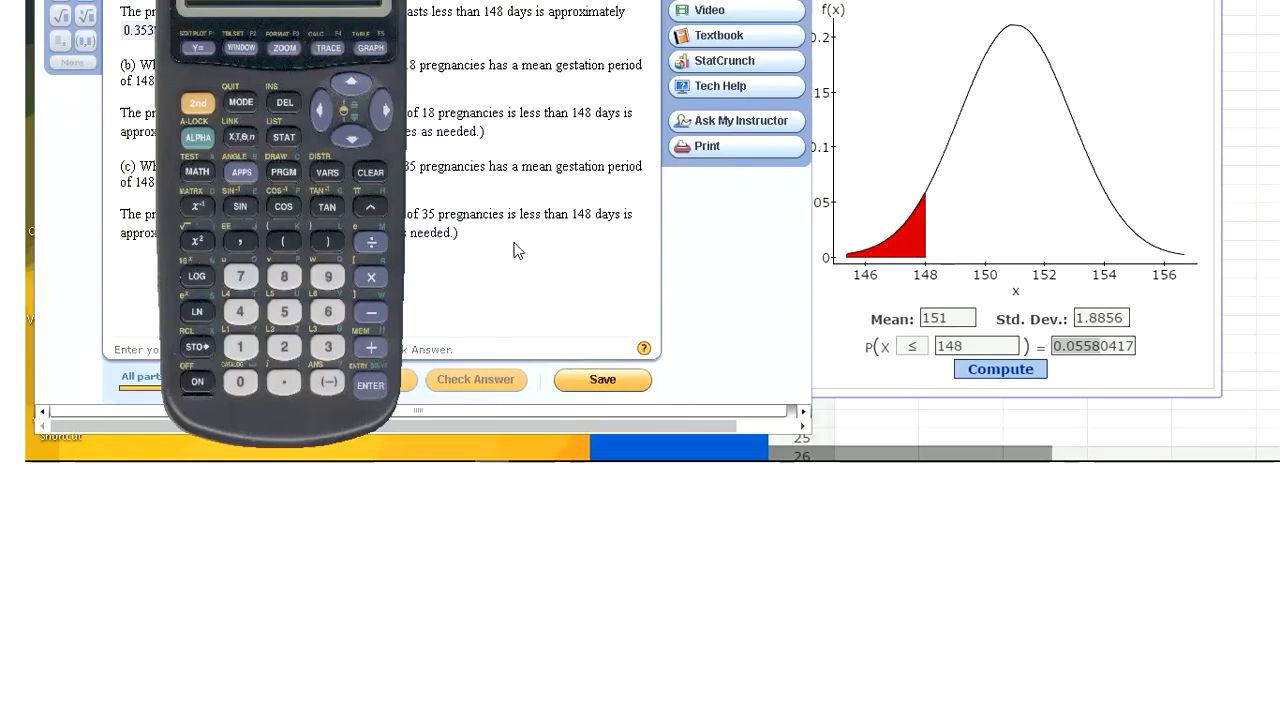
# Set the Normal calculator's standard deviation to 1.3522 and recompute P(X ≤ 148) for the sample of 35
pyautogui.click(1120, 318)
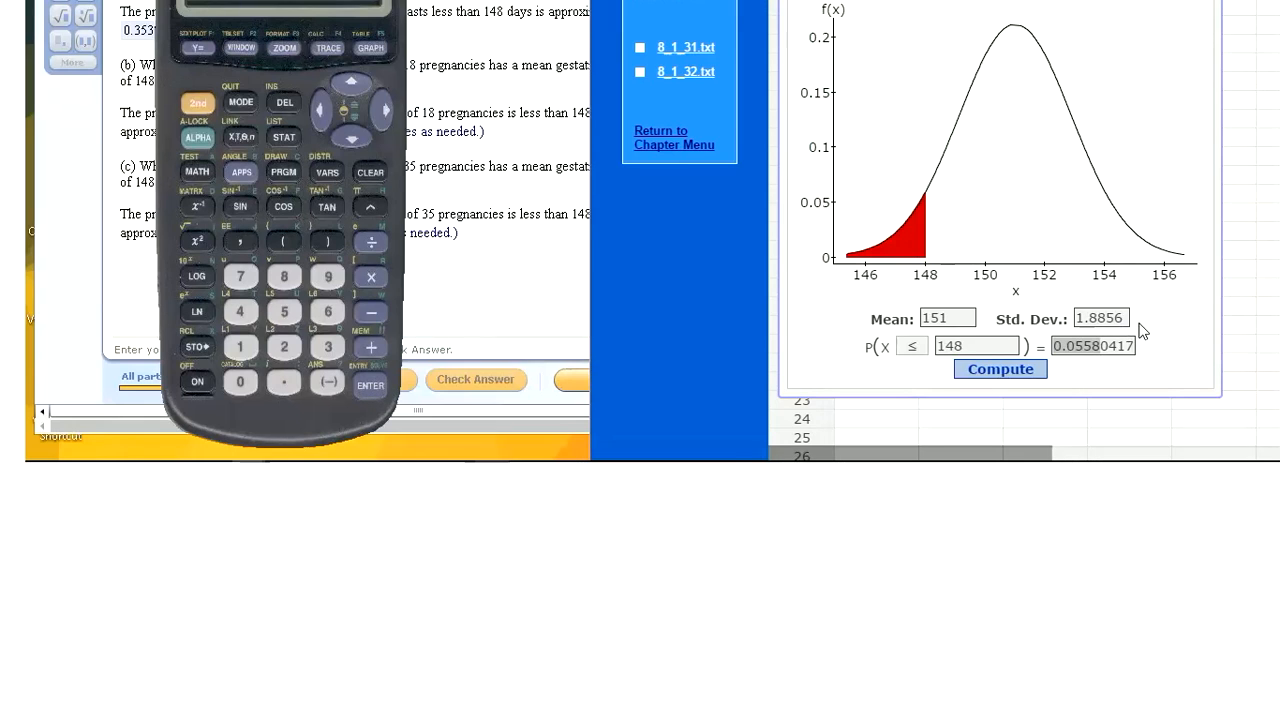
pyautogui.press('BackSpace')
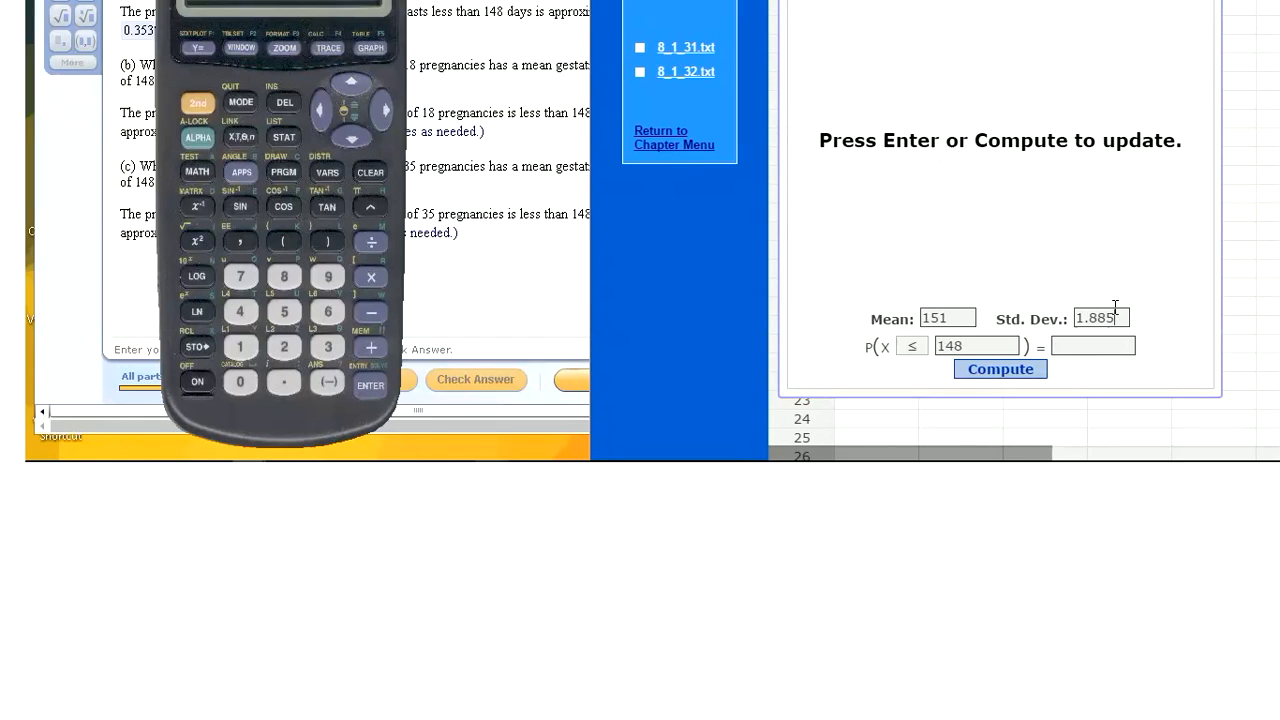
pyautogui.press('BackSpace')
pyautogui.press('BackSpace')
pyautogui.press('BackSpace')
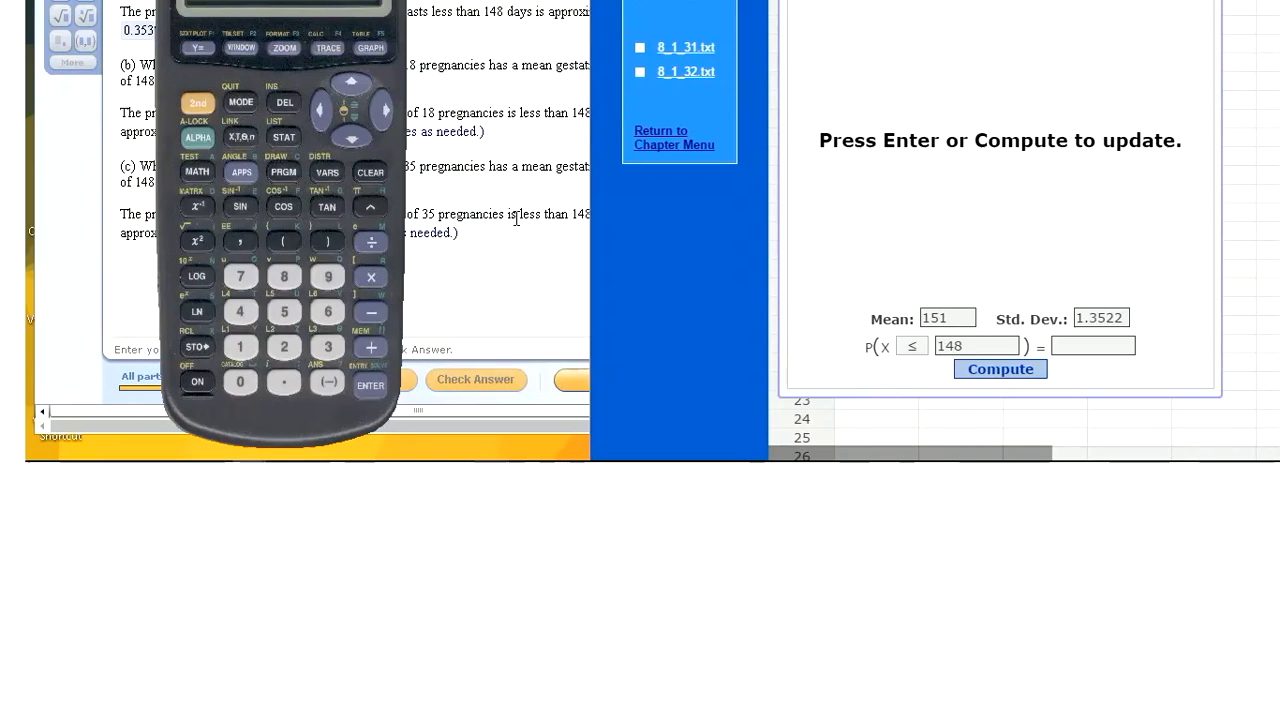
pyautogui.click(971, 350)
pyautogui.click(997, 370)
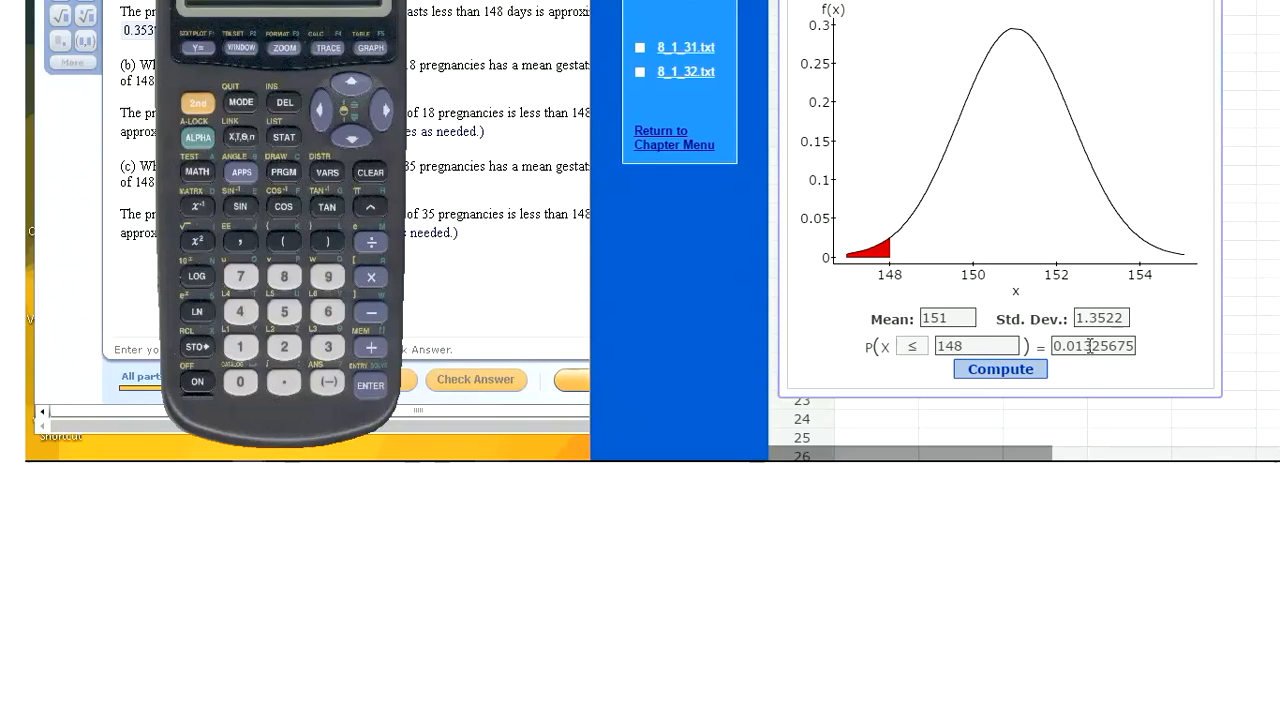
# Copy the computed probability into part (c), round the answer to 0.0133 and submit it
pyautogui.moveTo(1054, 347); pyautogui.dragTo(1100, 350)
pyautogui.hotkey('ctrl', 'c')
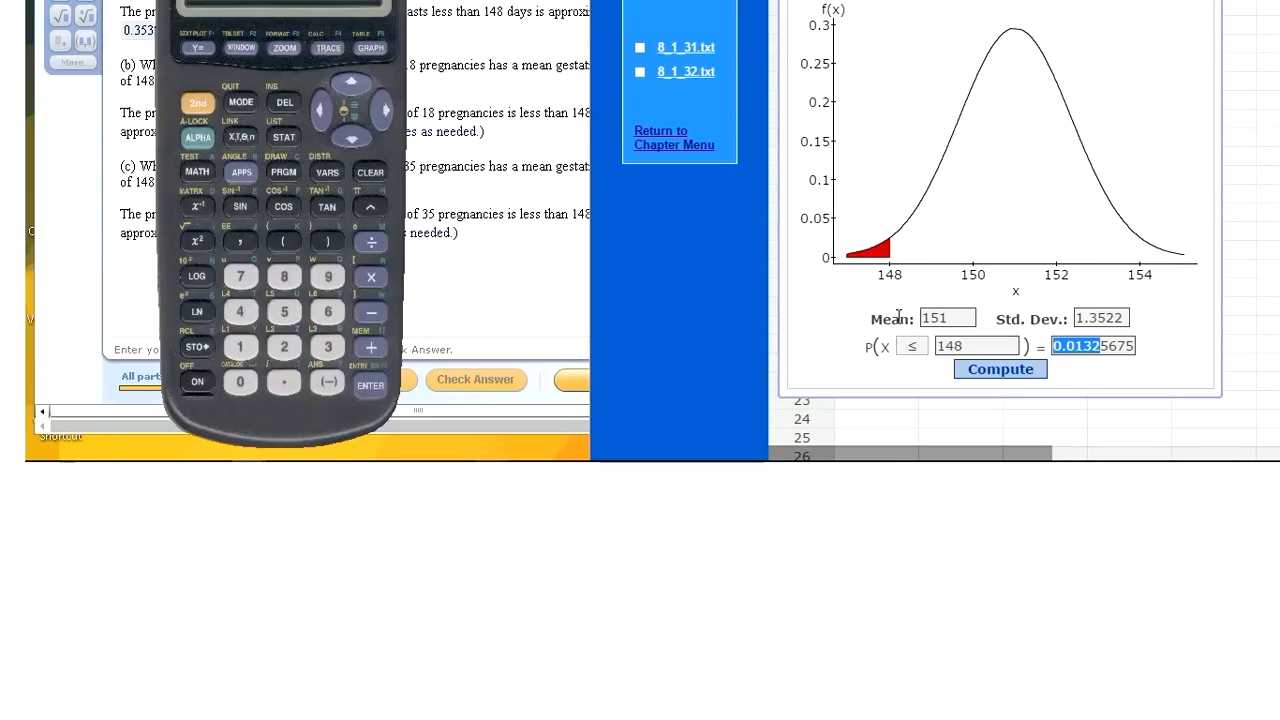
pyautogui.click(497, 250)
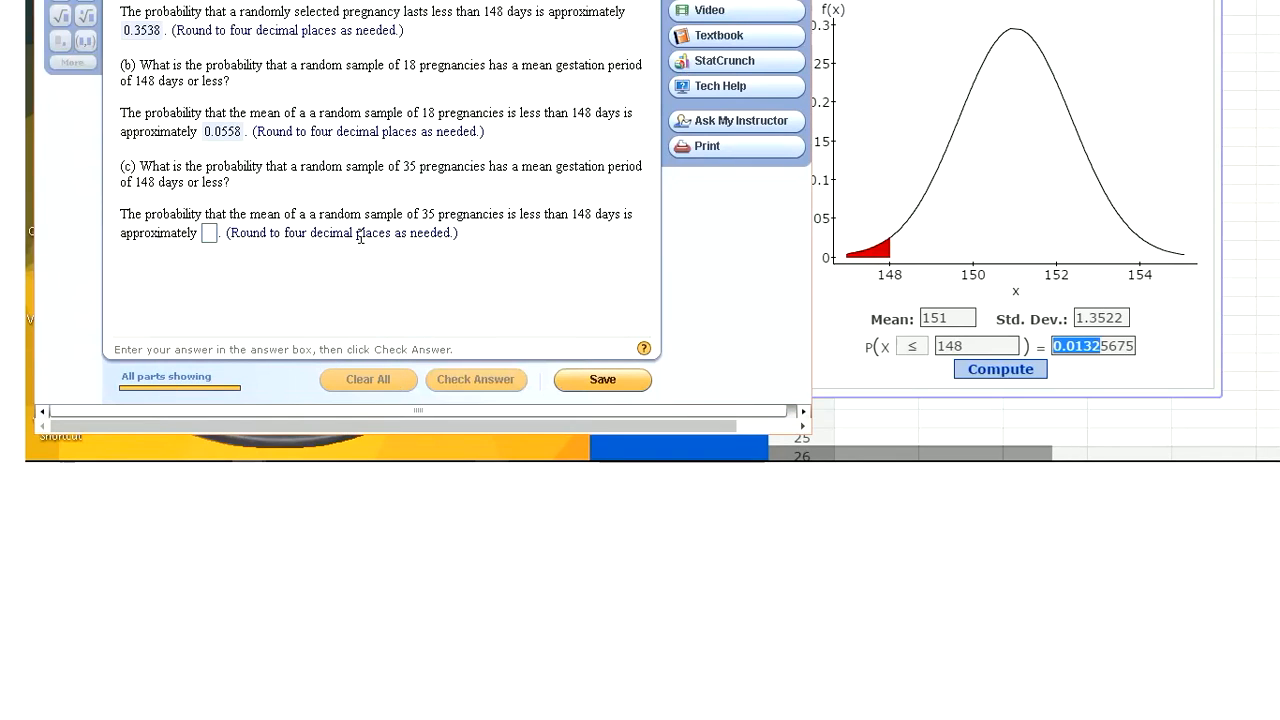
pyautogui.click(210, 232)
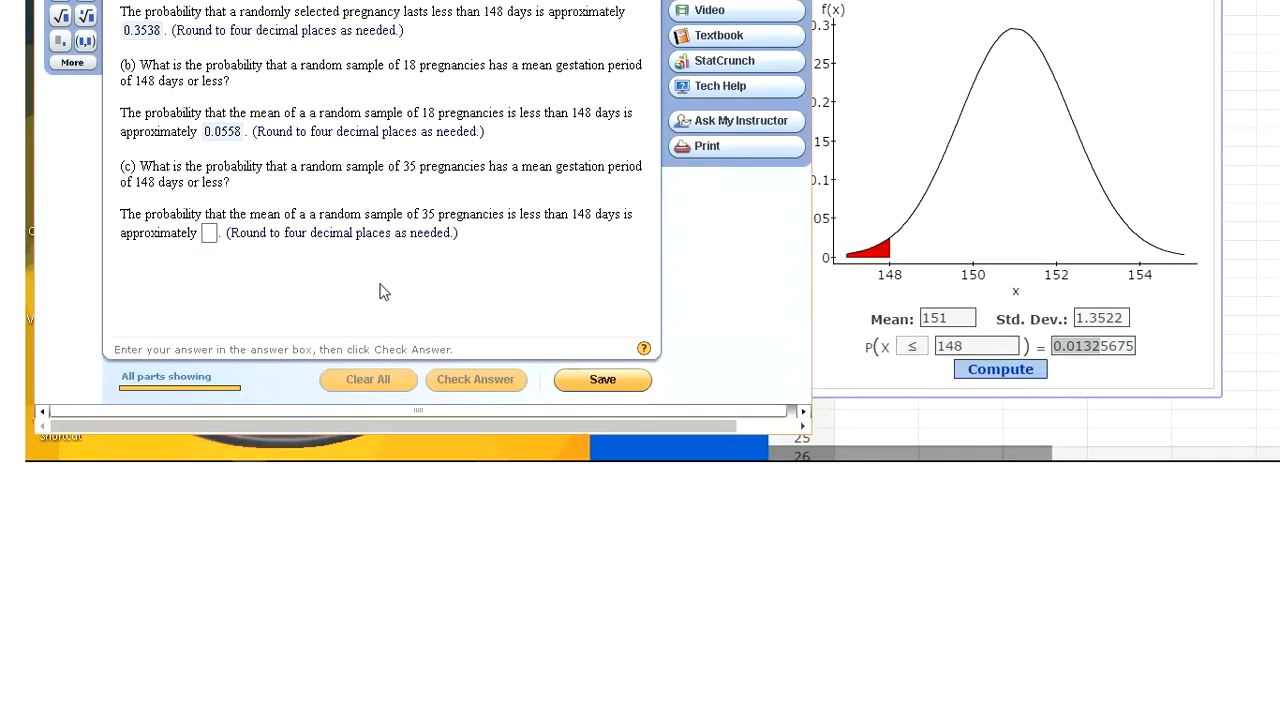
pyautogui.hotkey('ctrl', 'v')
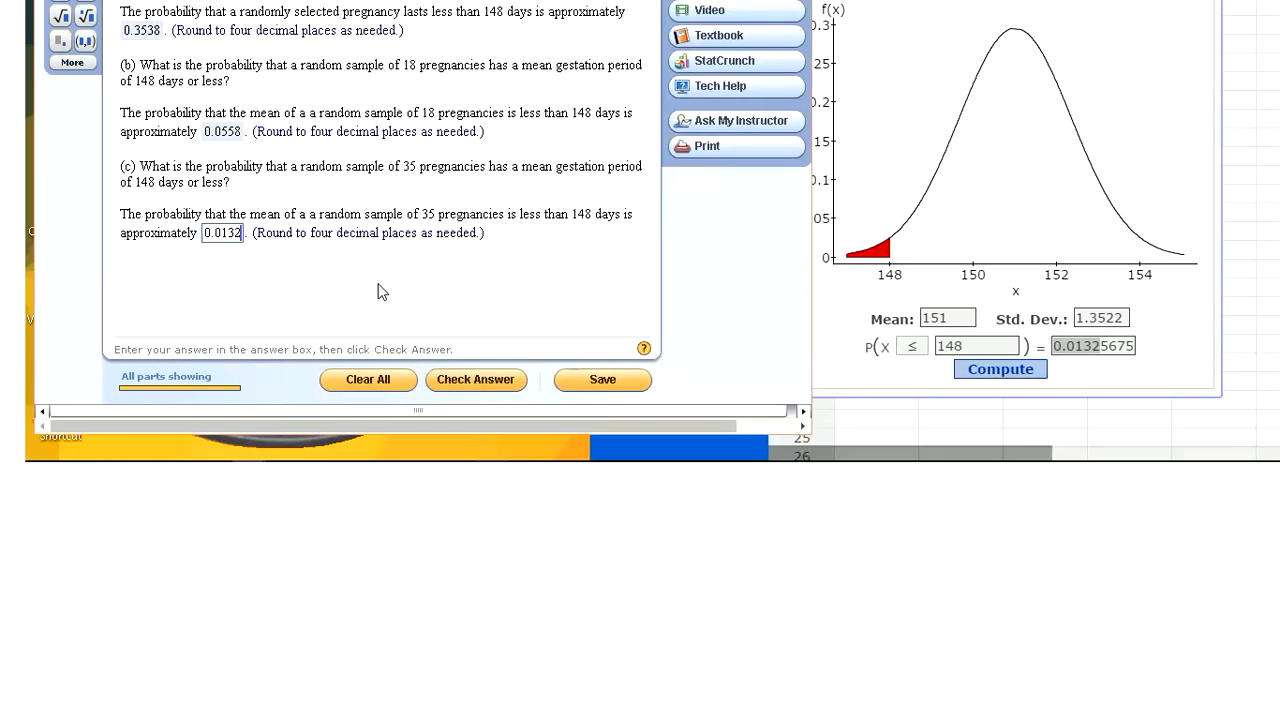
pyautogui.press('BackSpace')
pyautogui.write('3')
pyautogui.press('Return')
pyautogui.press('Return')
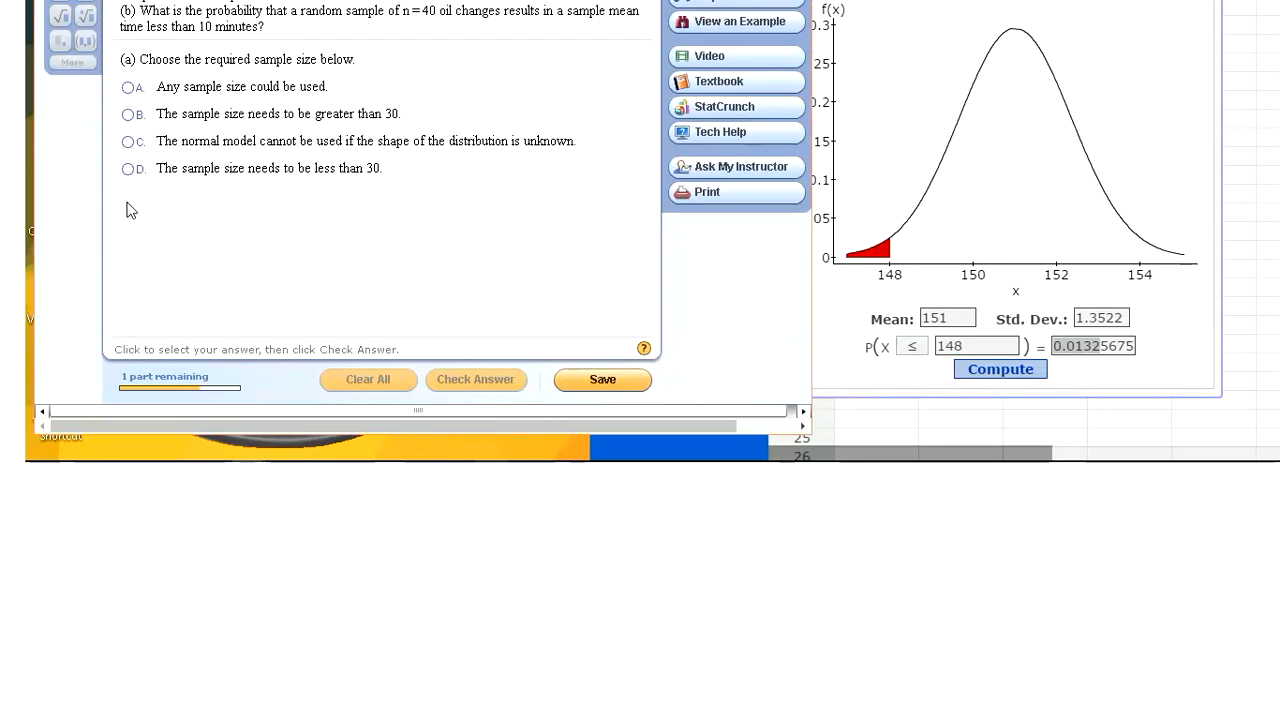
# Answer part (a) of the oil-change question with "The sample size needs to be greater than 30" and check it
pyautogui.click(130, 115)
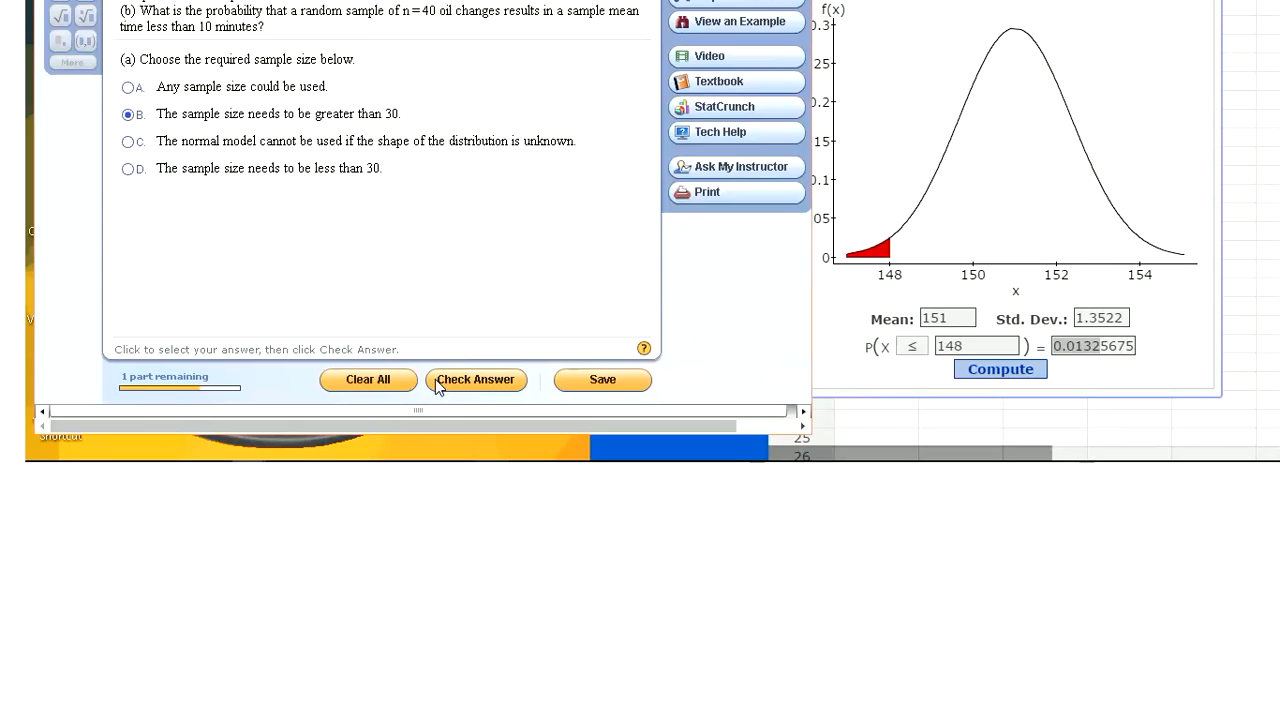
pyautogui.click(479, 379)
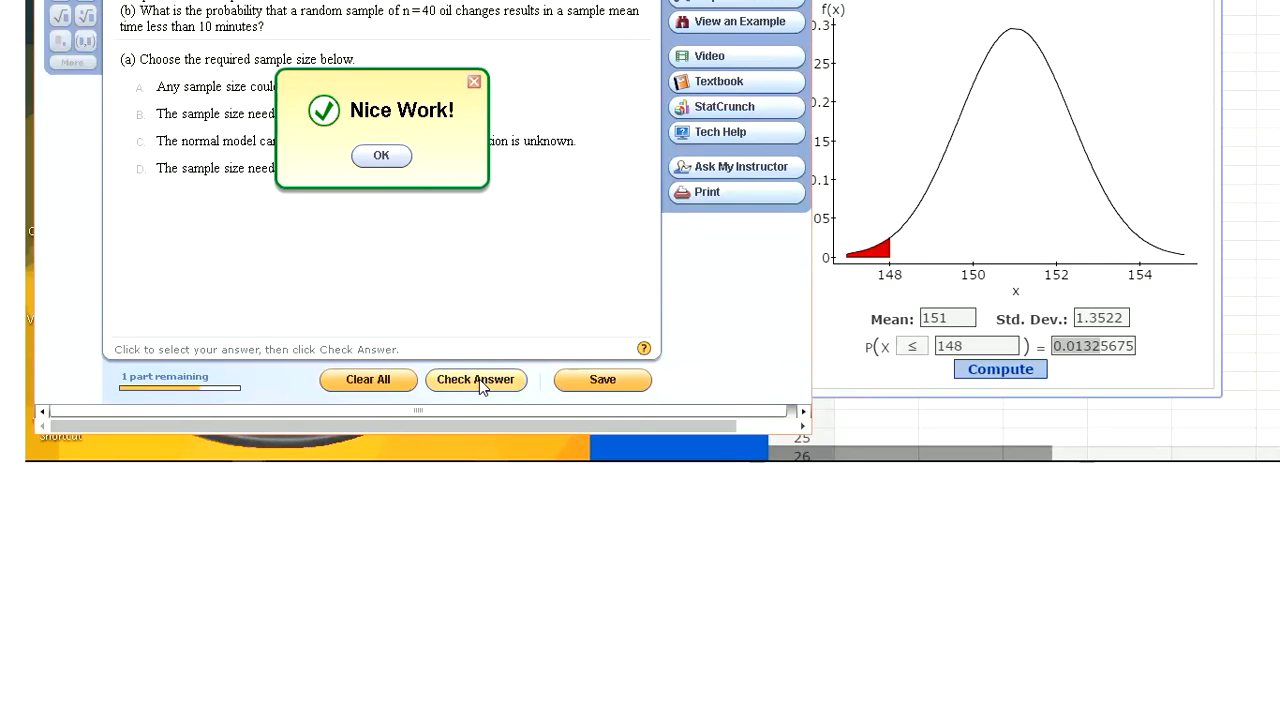
pyautogui.click(382, 157)
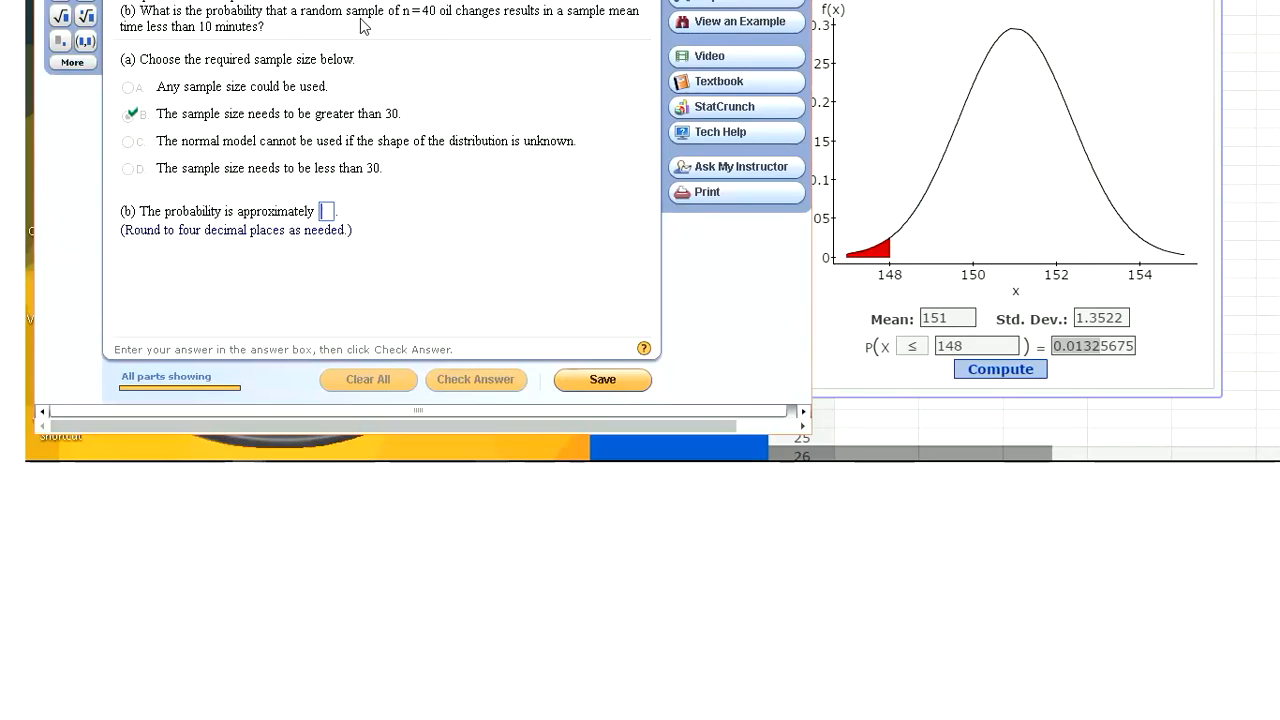
# Compute the standard error 3.5/√(40) on the TI-83 Plus and place it so its display is readable beside the Normal calculator
pyautogui.moveTo(588, 455)
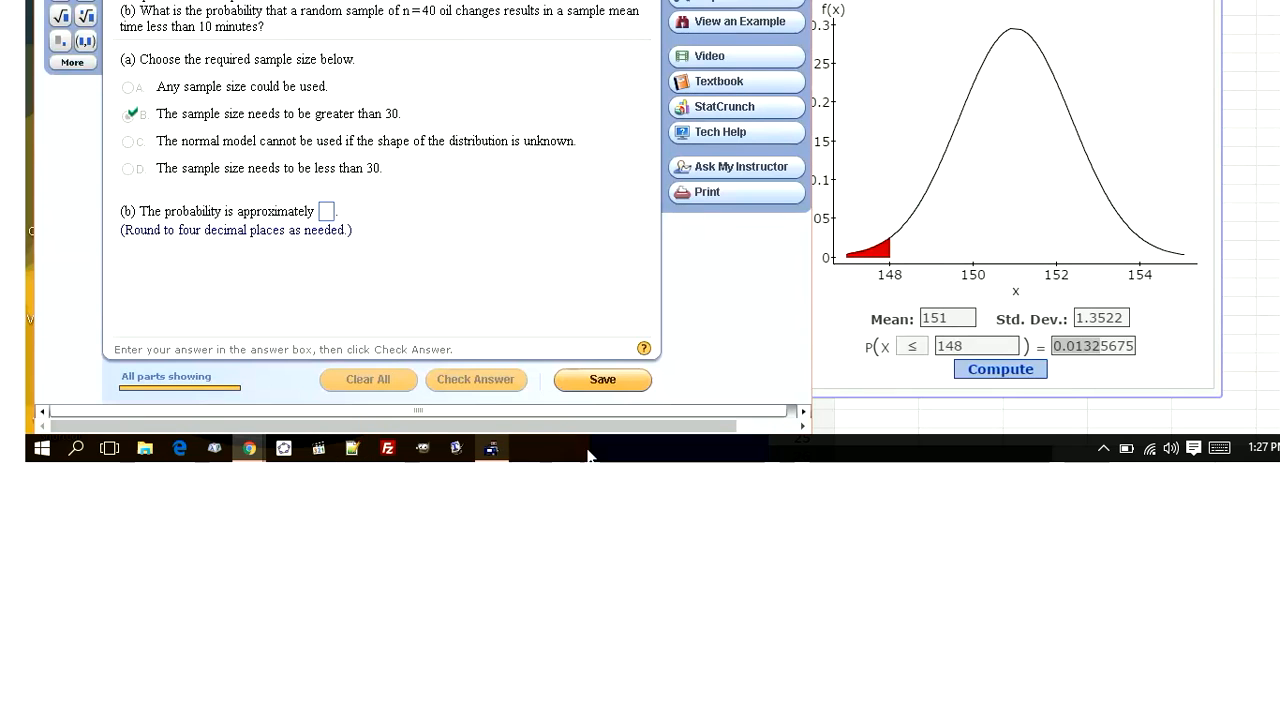
pyautogui.click(488, 448)
pyautogui.moveTo(300, 420); pyautogui.dragTo(812, 402)
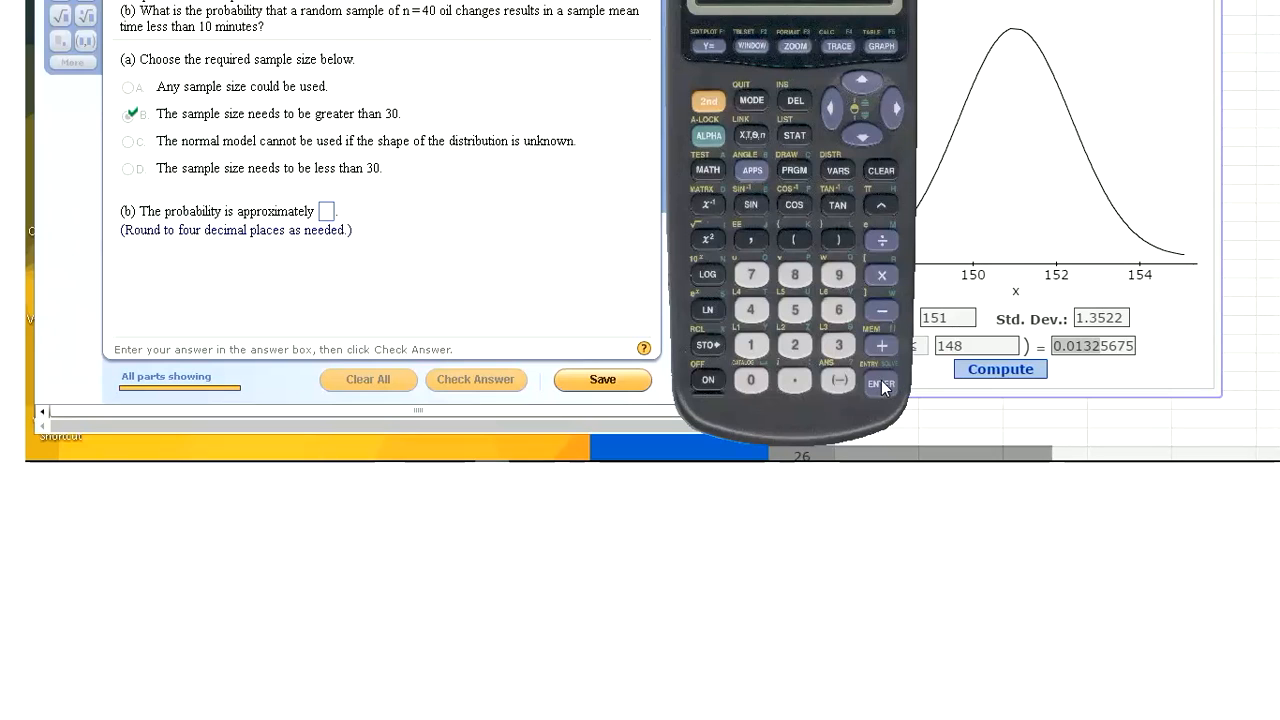
pyautogui.moveTo(812, 0); pyautogui.dragTo(384, 40)
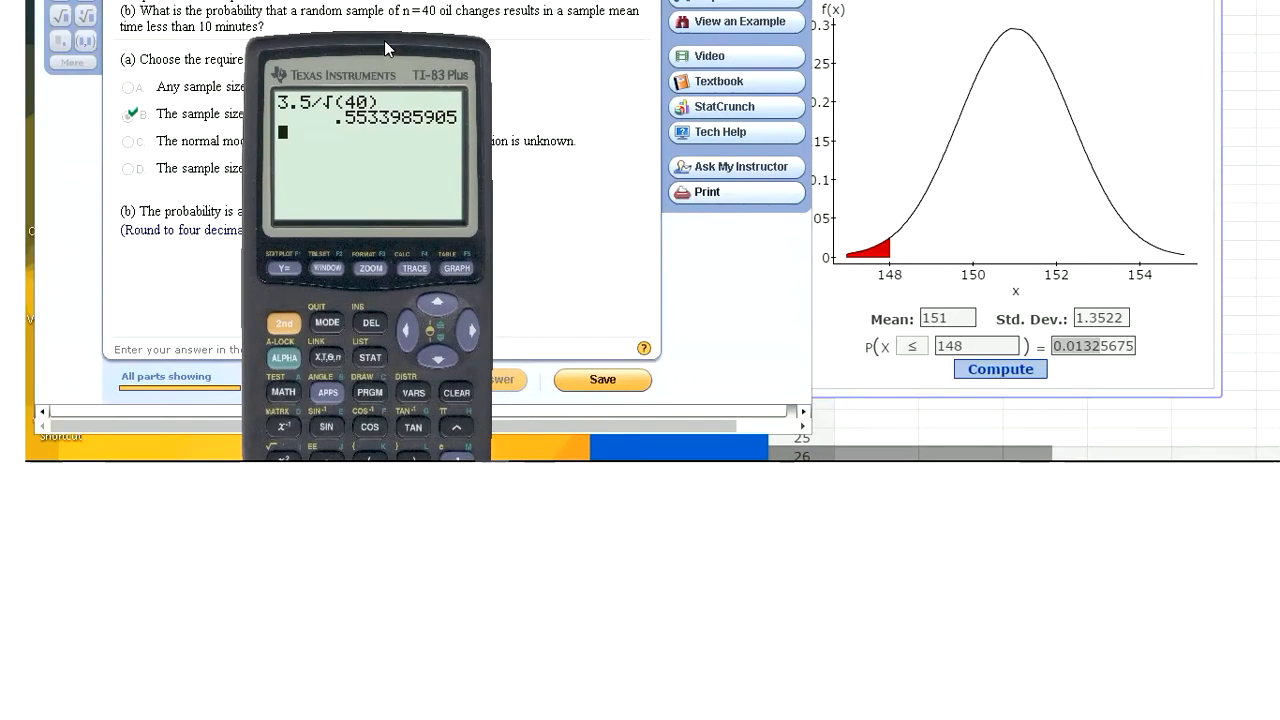
# Set the Normal calculator's standard deviation to .5534 and its mean to 11.2
pyautogui.click(964, 320)
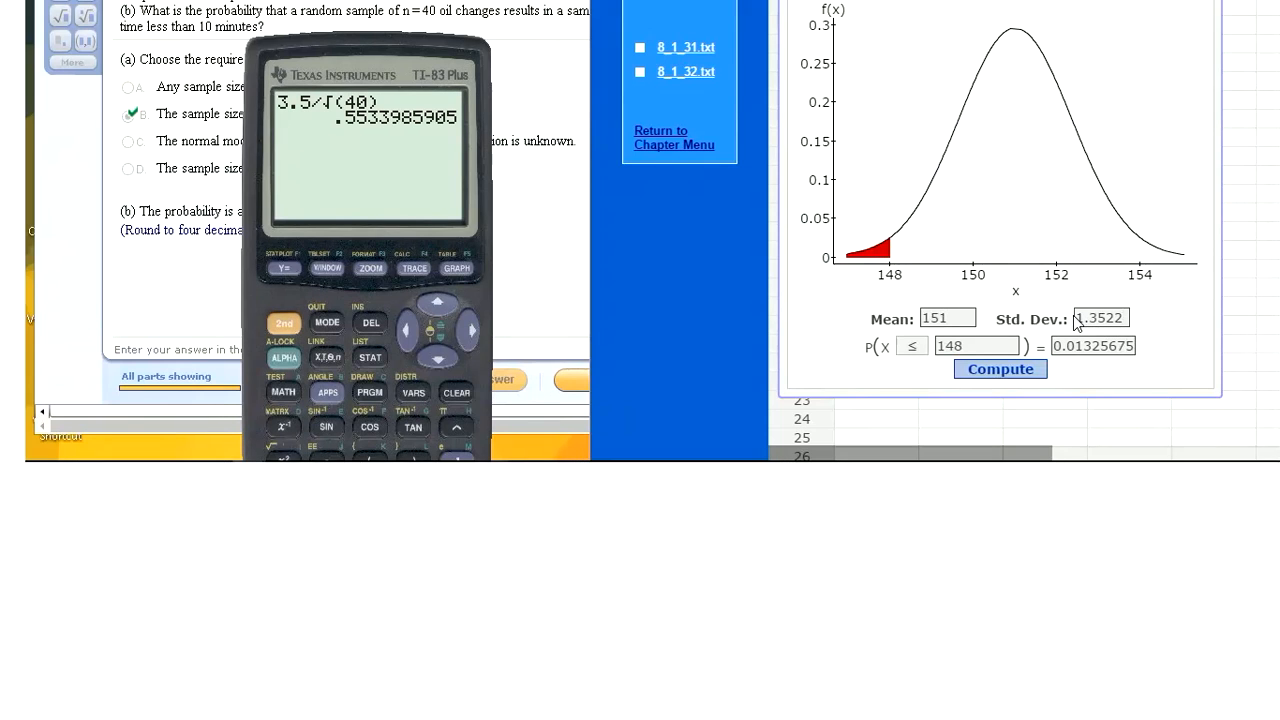
pyautogui.moveTo(1127, 319); pyautogui.dragTo(1076, 320)
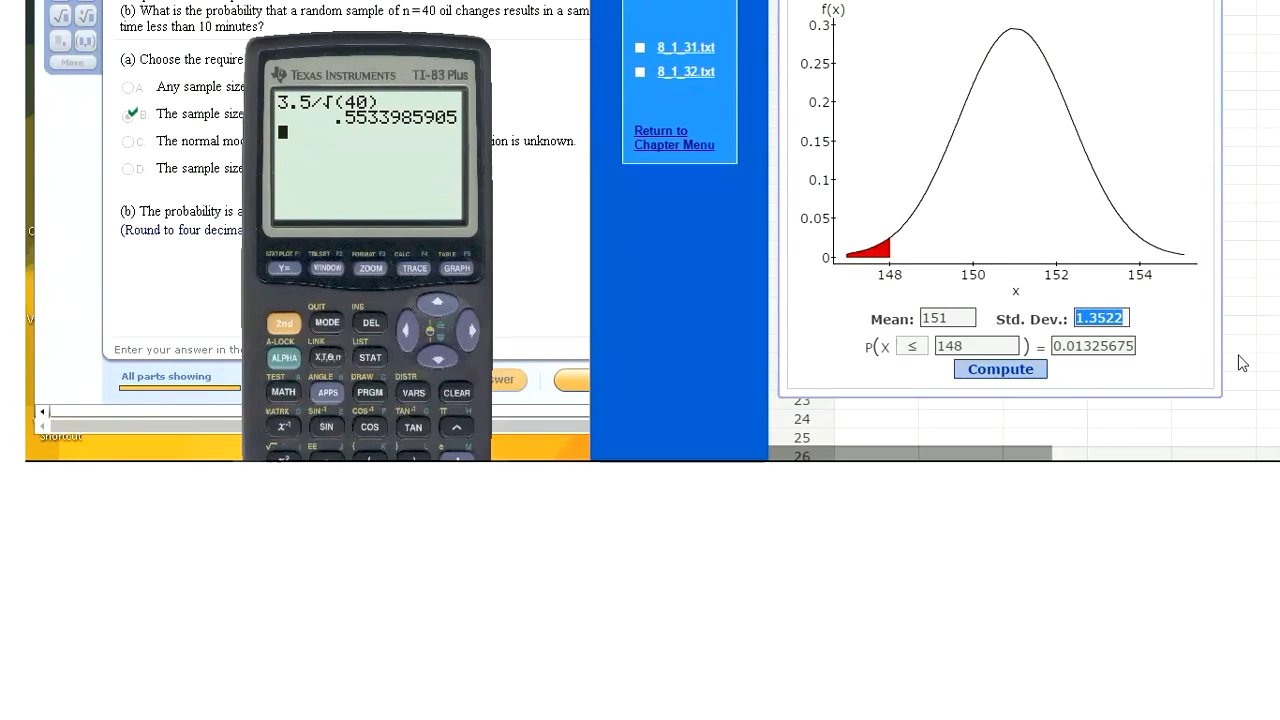
pyautogui.write('.5')
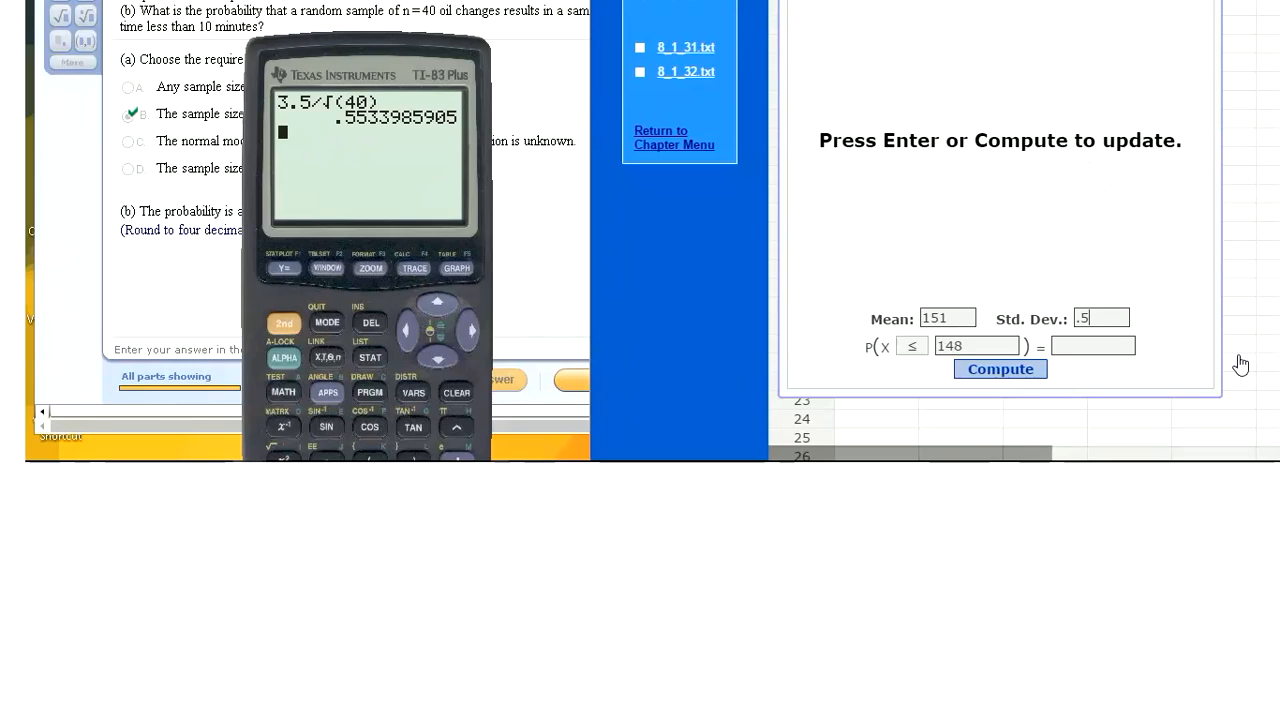
pyautogui.write('533')
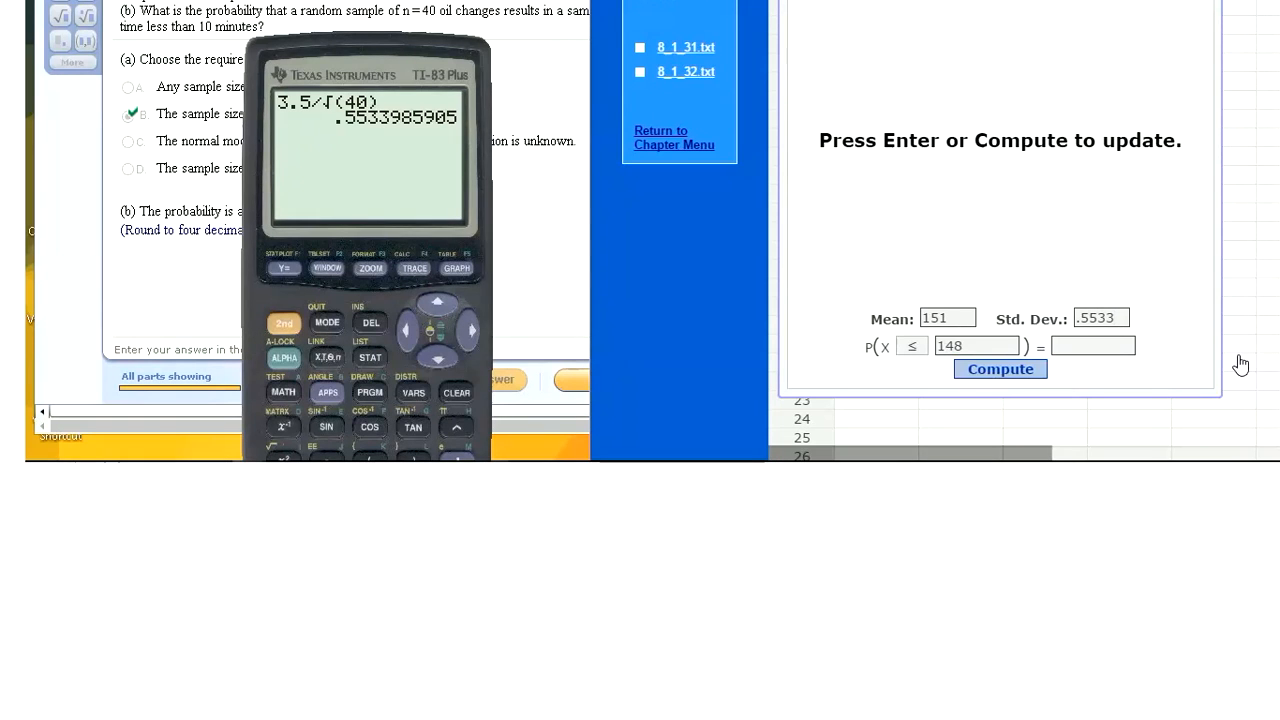
pyautogui.write('4')
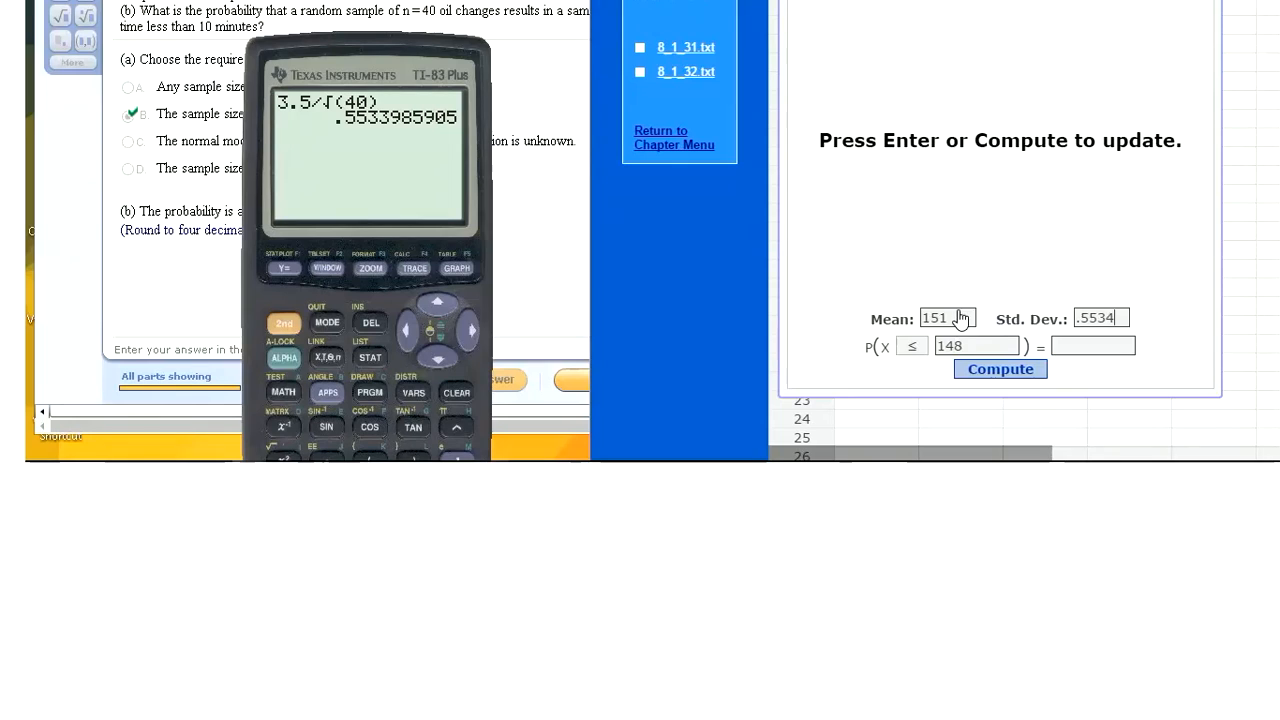
pyautogui.doubleClick(932, 318)
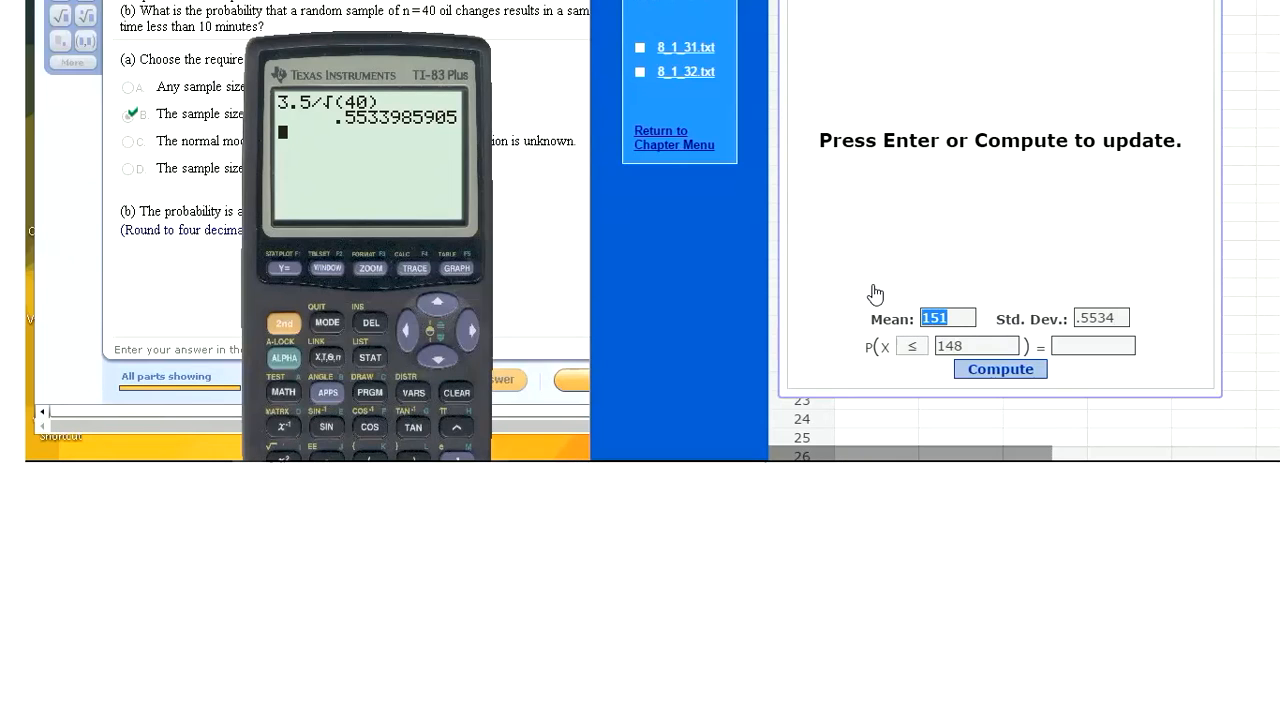
pyautogui.write('11.2')
# Recheck the oil-change question, set the X bound to 10 and compute P(X ≤ 10)
pyautogui.click(890, 476)
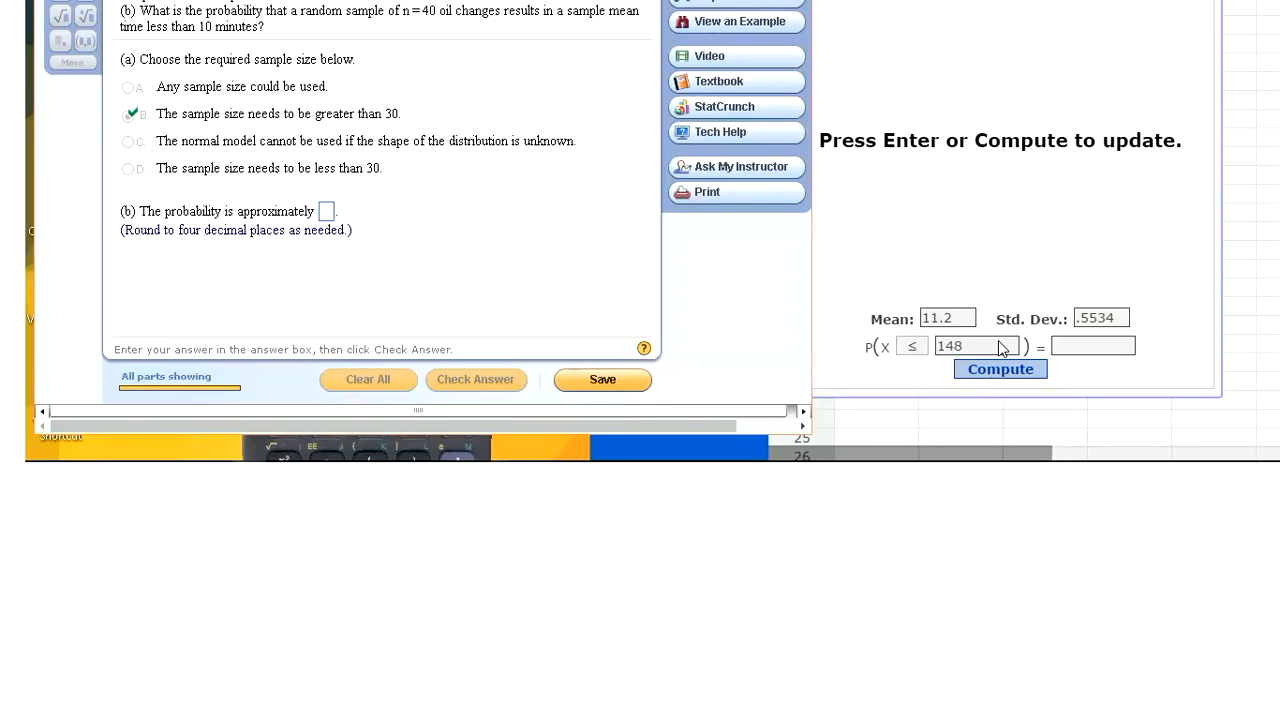
pyautogui.click(1123, 326)
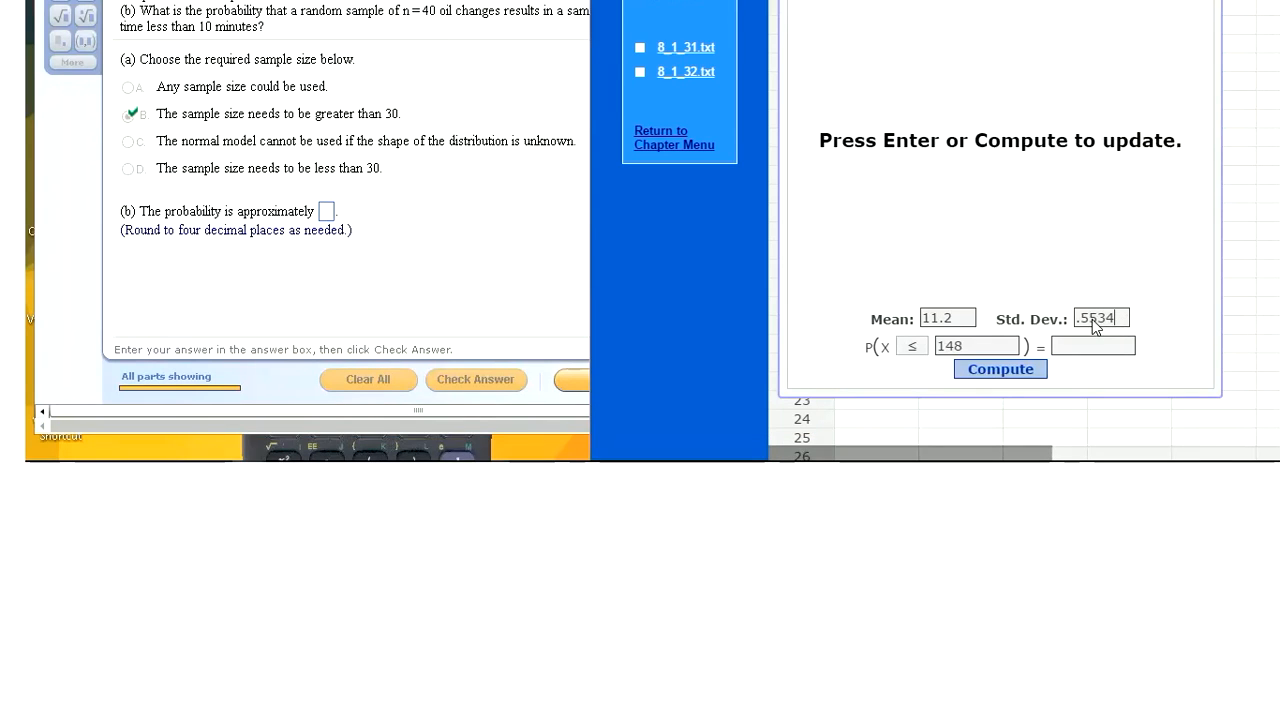
pyautogui.click(328, 28)
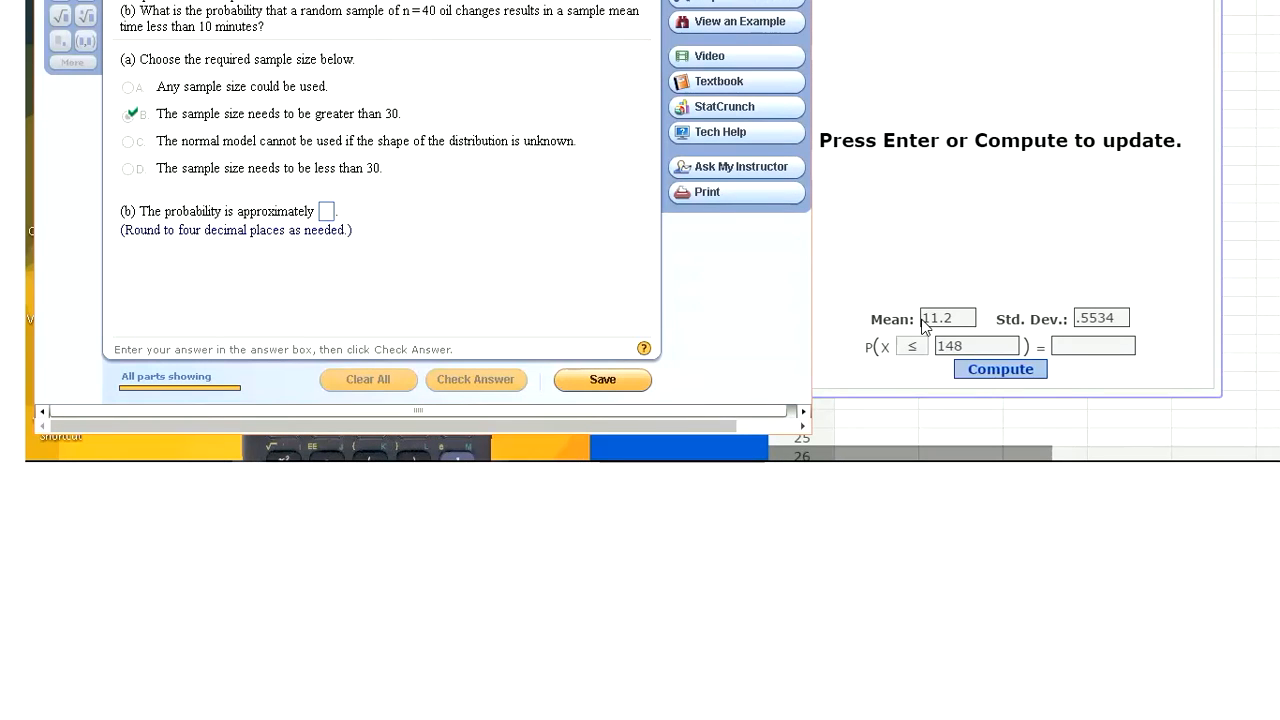
pyautogui.click(968, 344)
pyautogui.moveTo(968, 344); pyautogui.dragTo(936, 344)
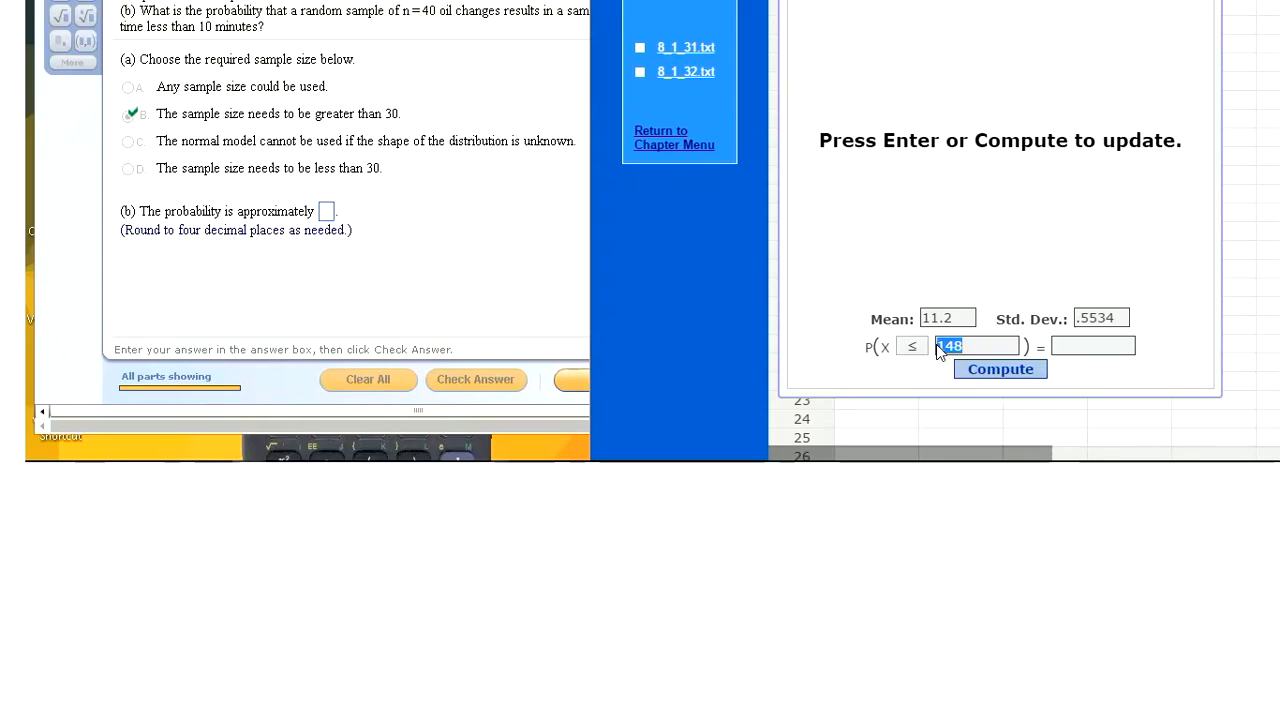
pyautogui.write('10')
pyautogui.click(977, 362)
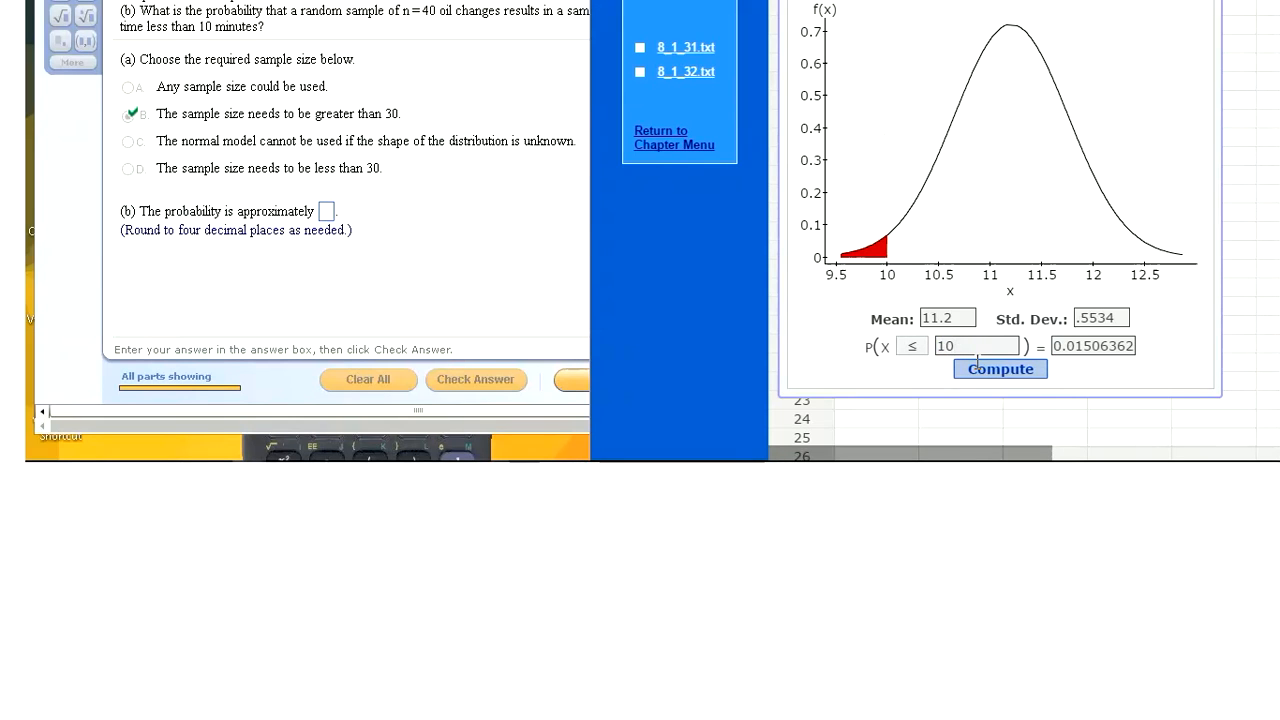
# Enter .0151 as the answer to part (b) of the oil-change question and submit it
pyautogui.click(354, 230)
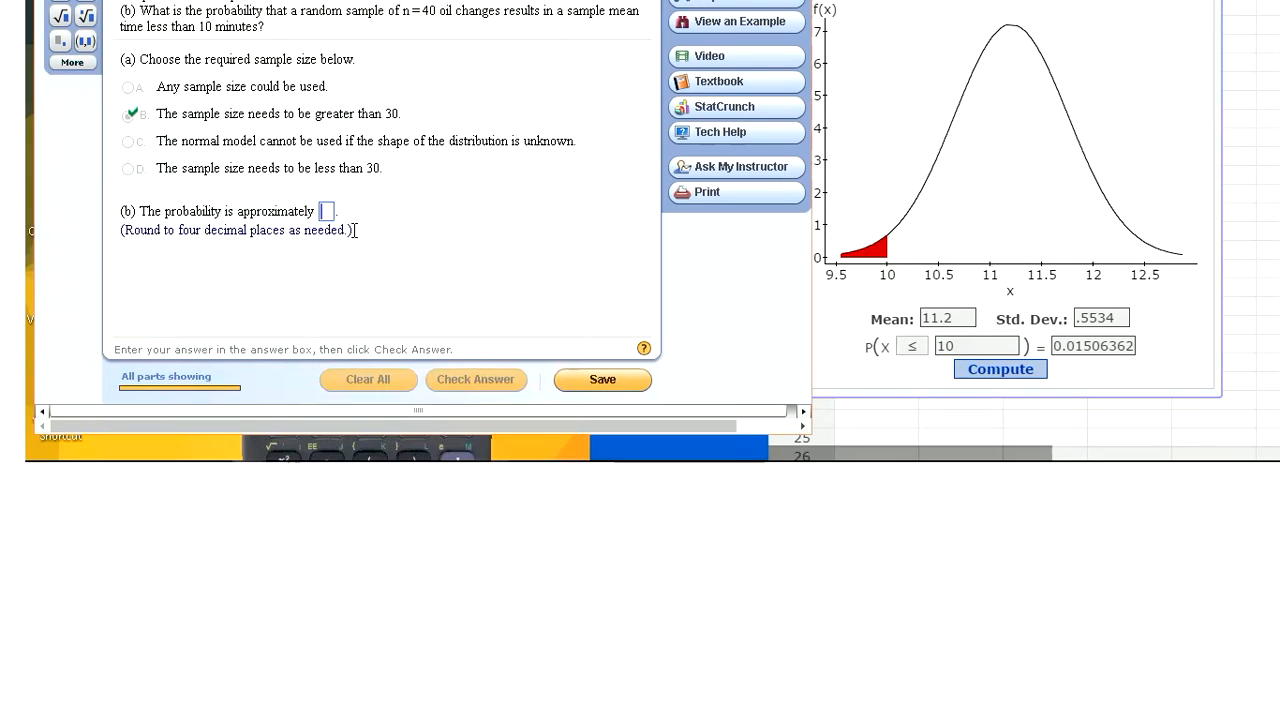
pyautogui.write('.01')
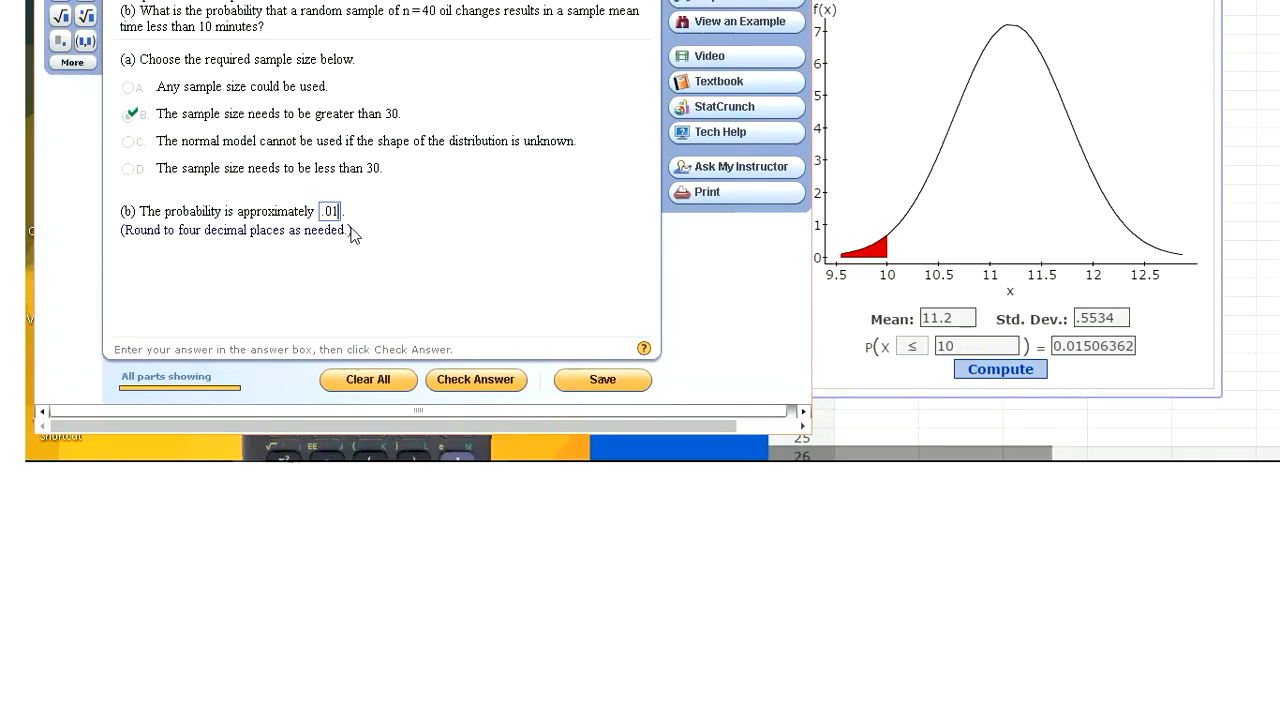
pyautogui.write('51')
pyautogui.press('Return')
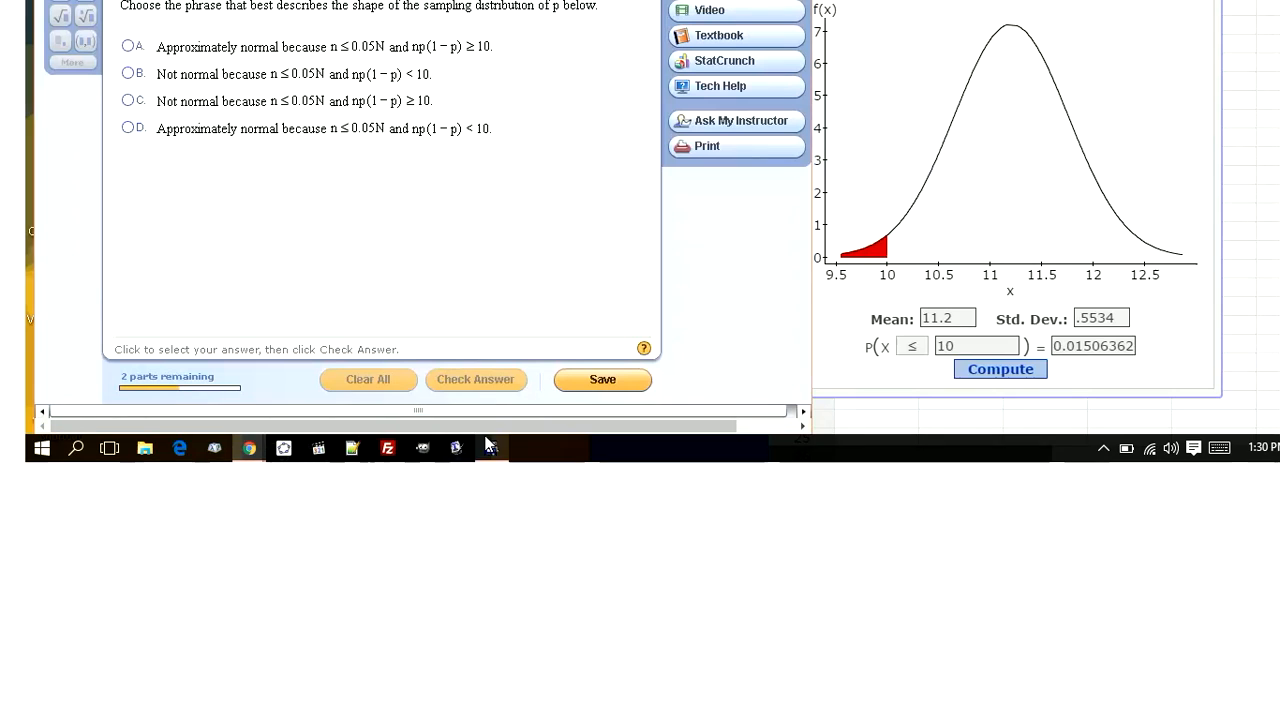
# Bring up the TI-83 Plus calculator and move it over the Normal calculator, clear of the sampling-distribution question
pyautogui.click(489, 448)
pyautogui.moveTo(358, 60); pyautogui.dragTo(968, 2)
pyautogui.moveTo(1071, 426); pyautogui.dragTo(1066, 328)
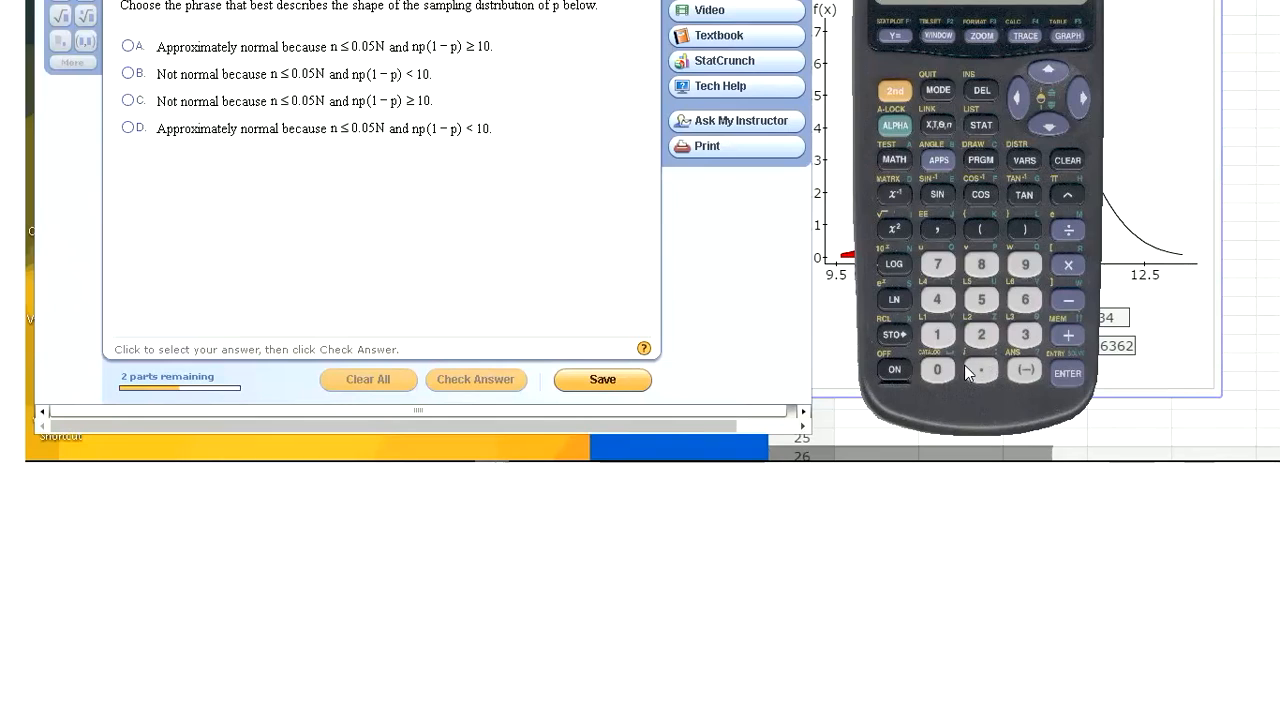